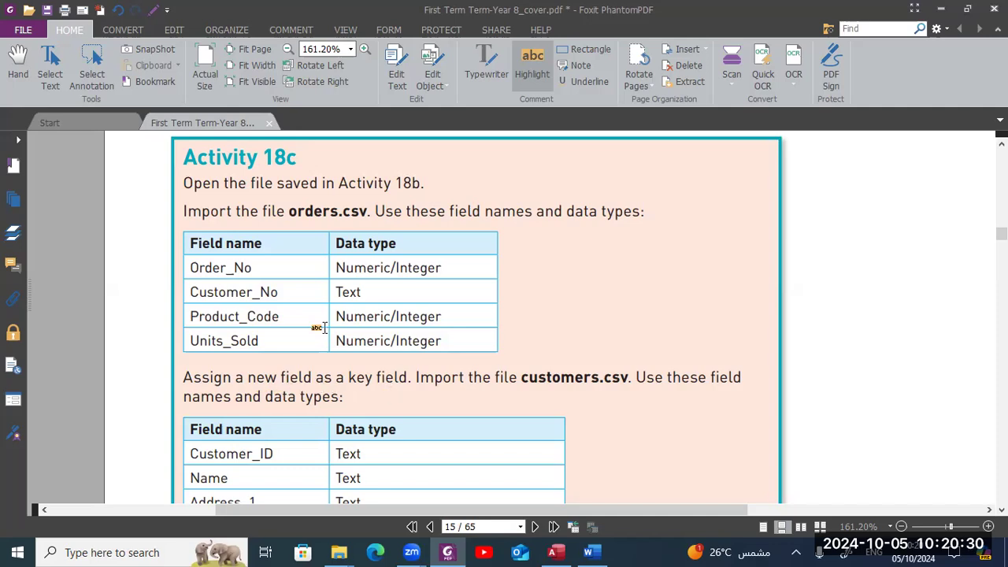
Highlight the word "new" in Activity 18c's key field instruction and review the surrounding field tables
drag(247, 378, 277, 379)
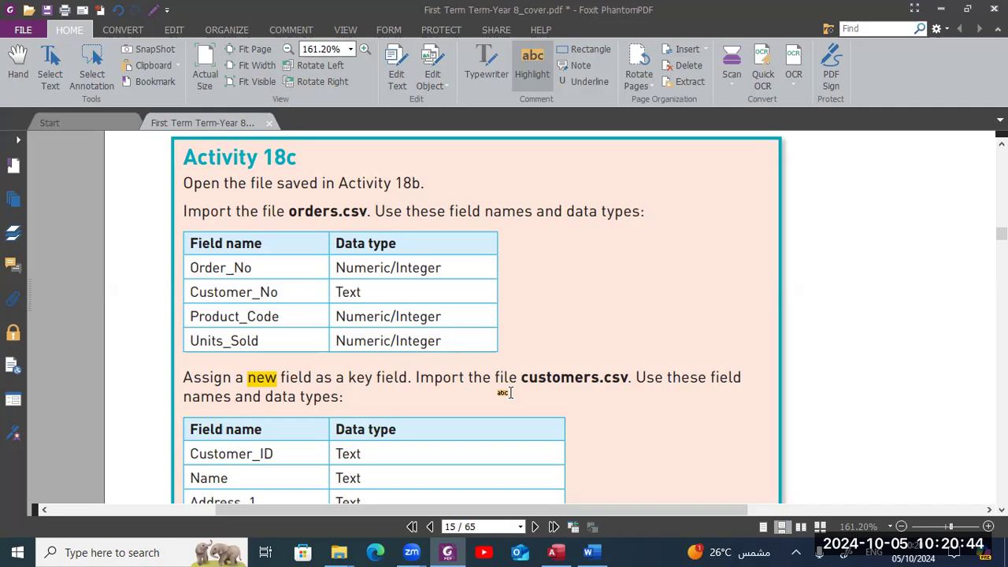
scroll(508, 393, down, 5)
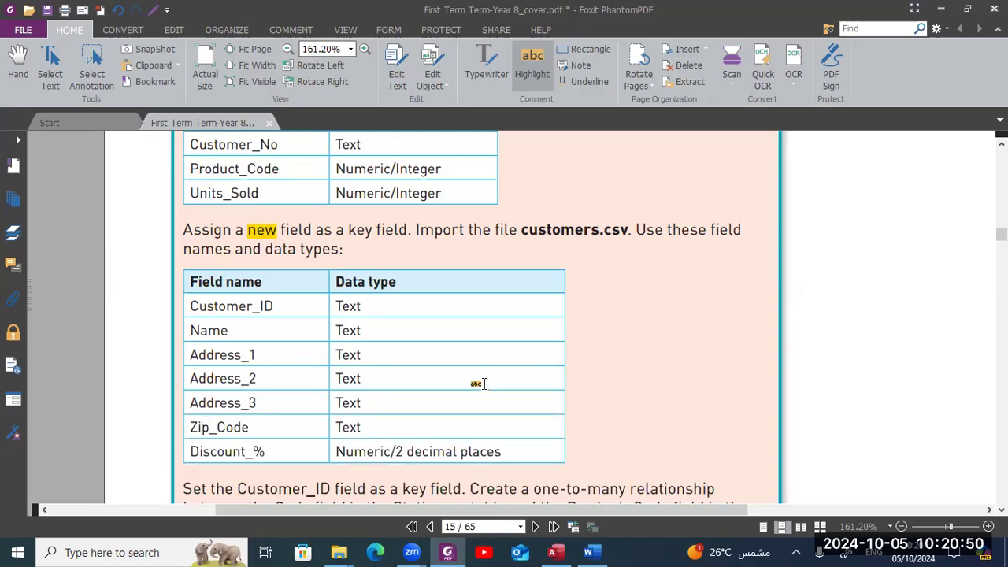
scroll(484, 384, up, 10)
scroll(483, 383, down, 4)
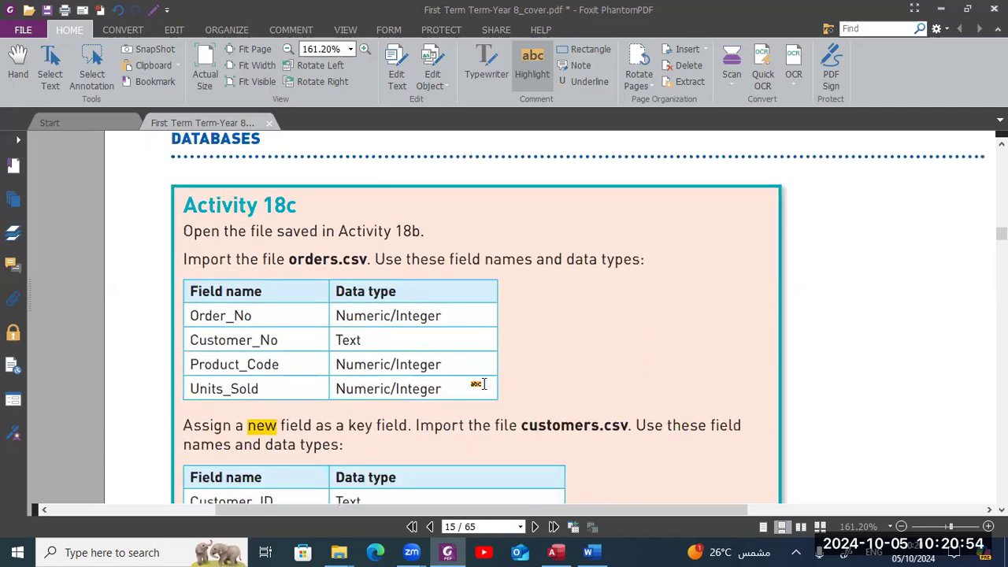
scroll(484, 384, down, 1)
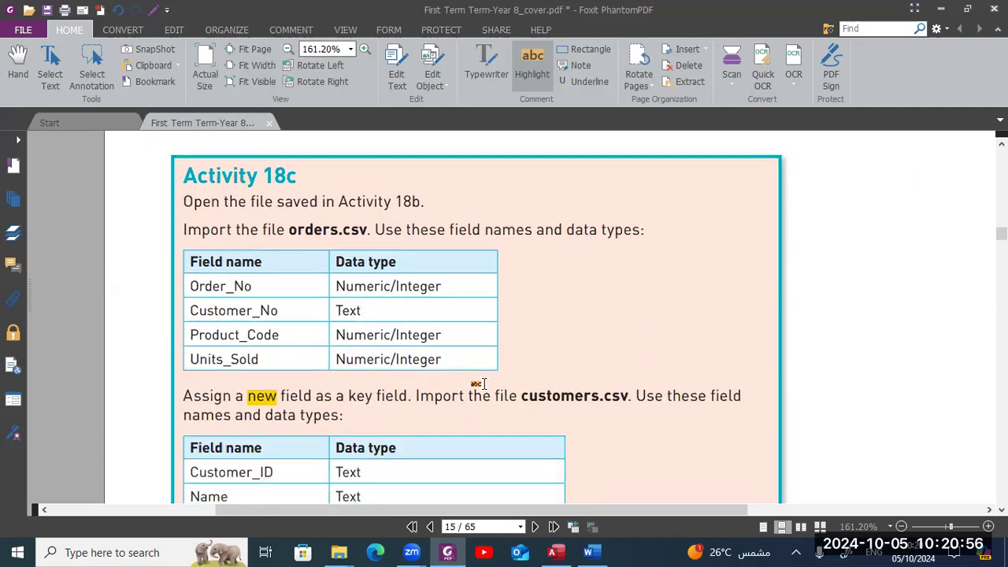
Switch from the activity PDF to the Task 18a database in Access
key(alt+Tab)
key(alt+Tab)
key(alt+Tab)
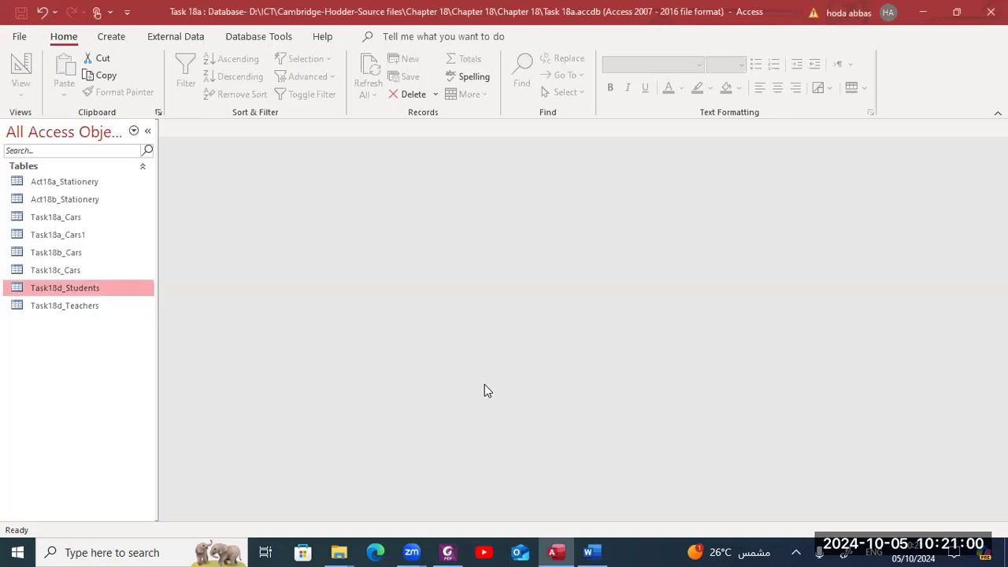
key(alt+Tab)
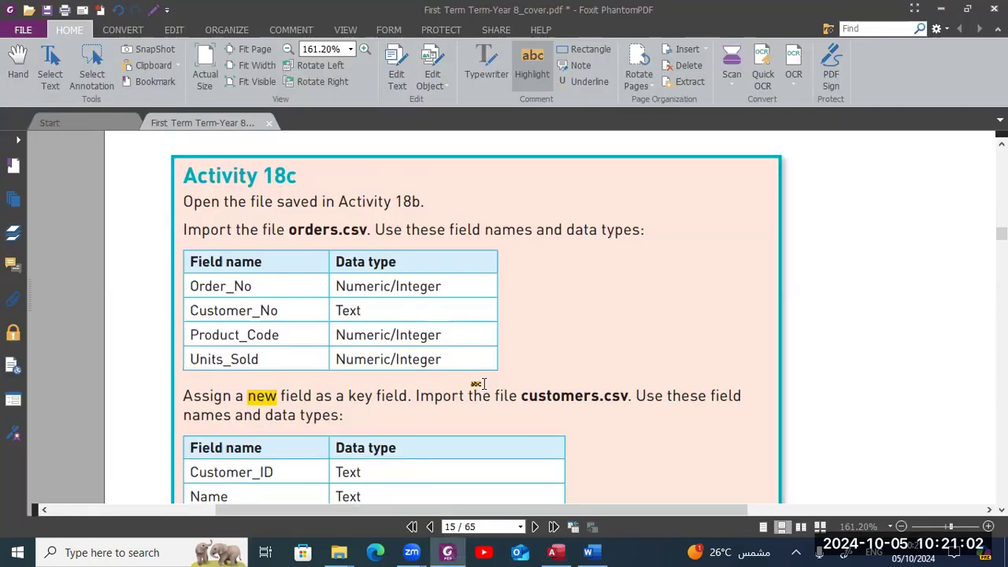
key(alt+Tab)
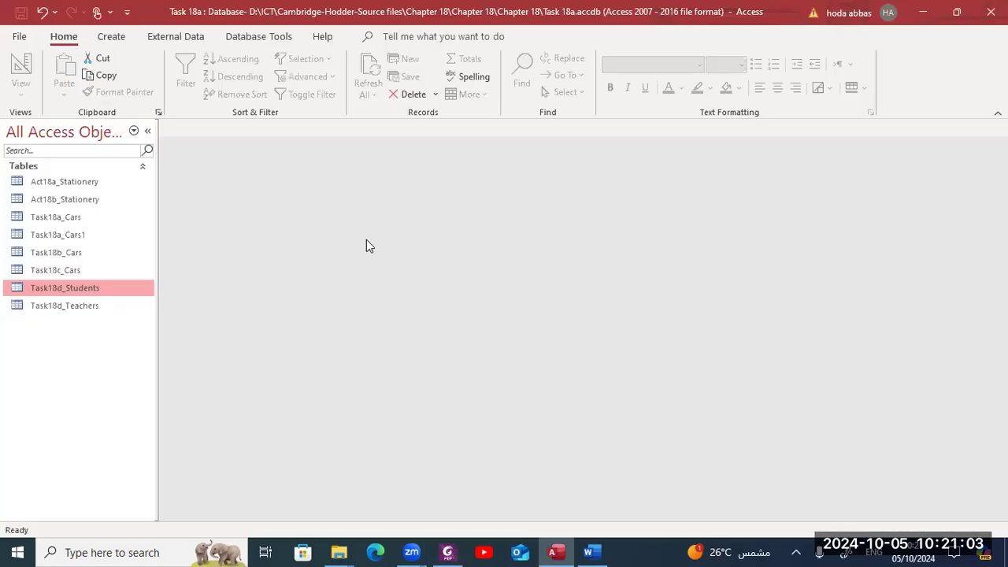
Start a text file import of orders.csv from the Chapter 18 folder into a new table in the current database
click(173, 37)
click(32, 77)
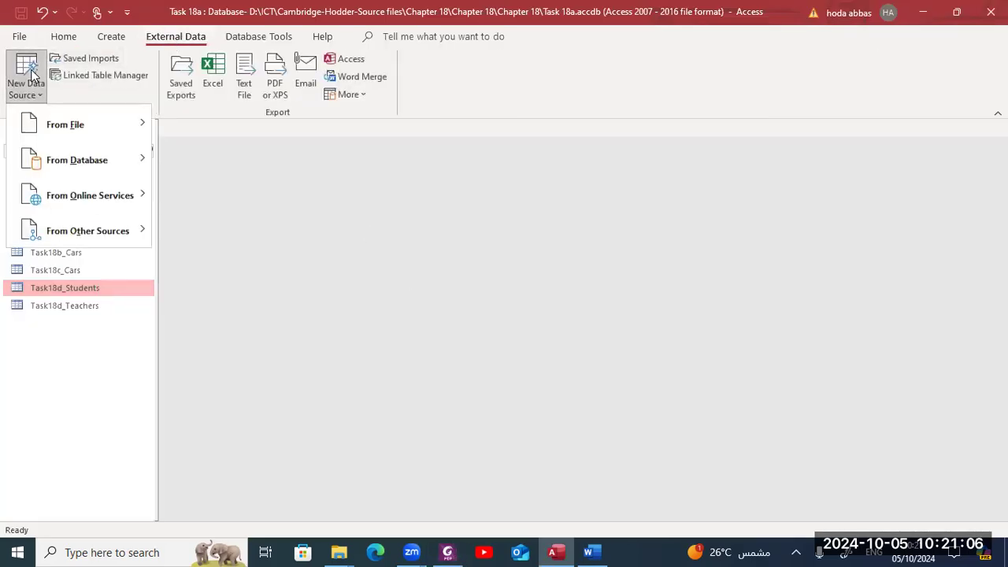
mouse_move(74, 126)
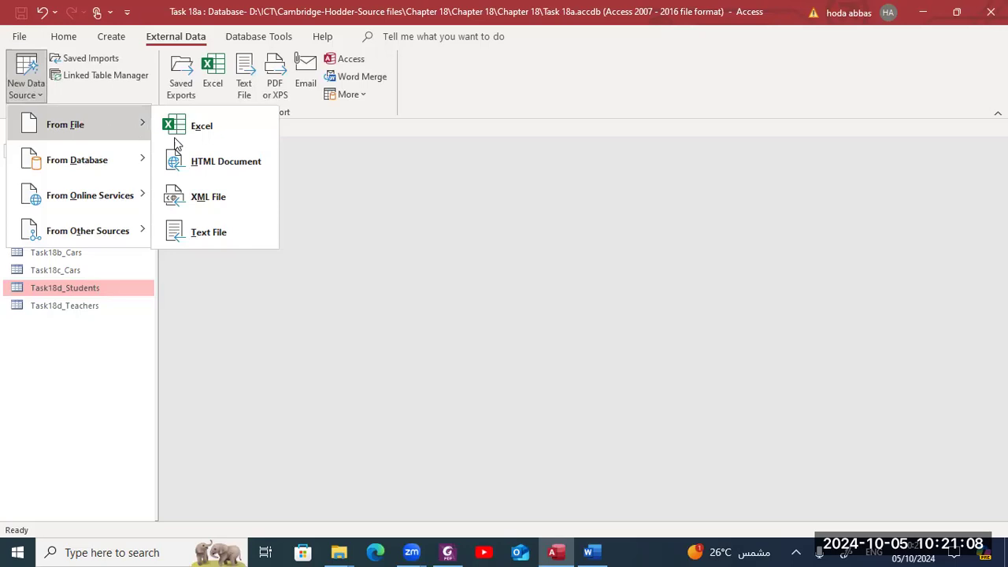
click(198, 240)
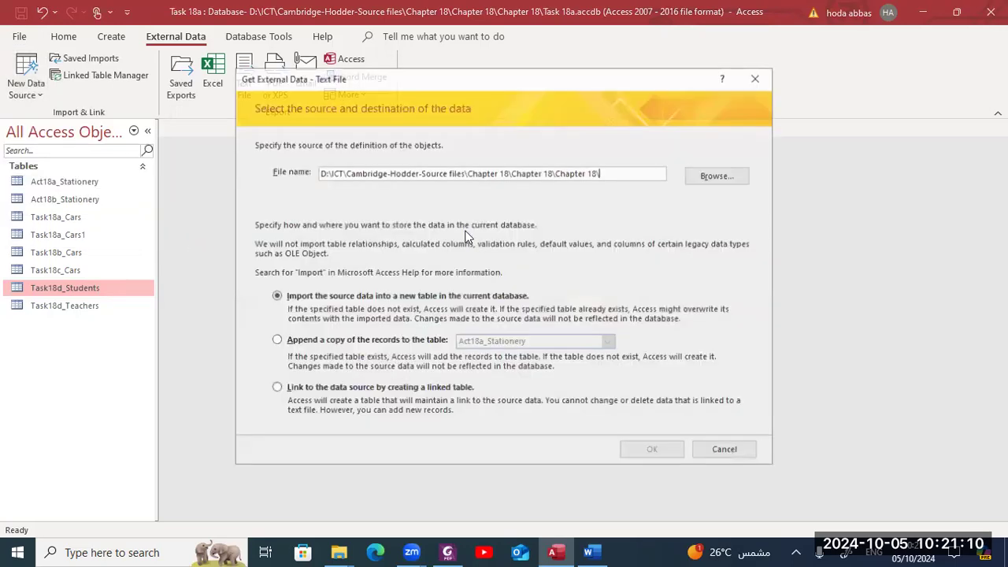
key(Return)
click(474, 133)
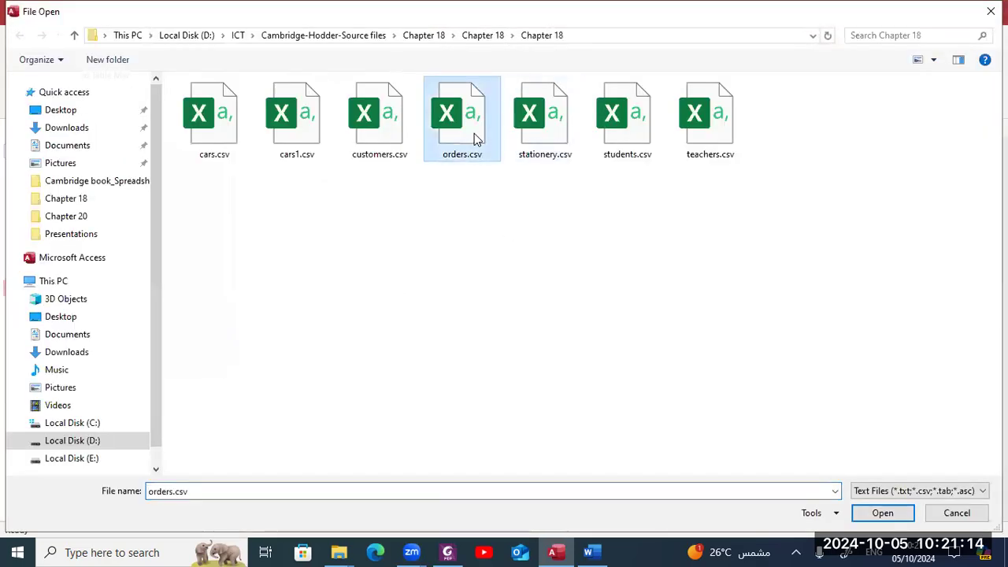
double_click(474, 133)
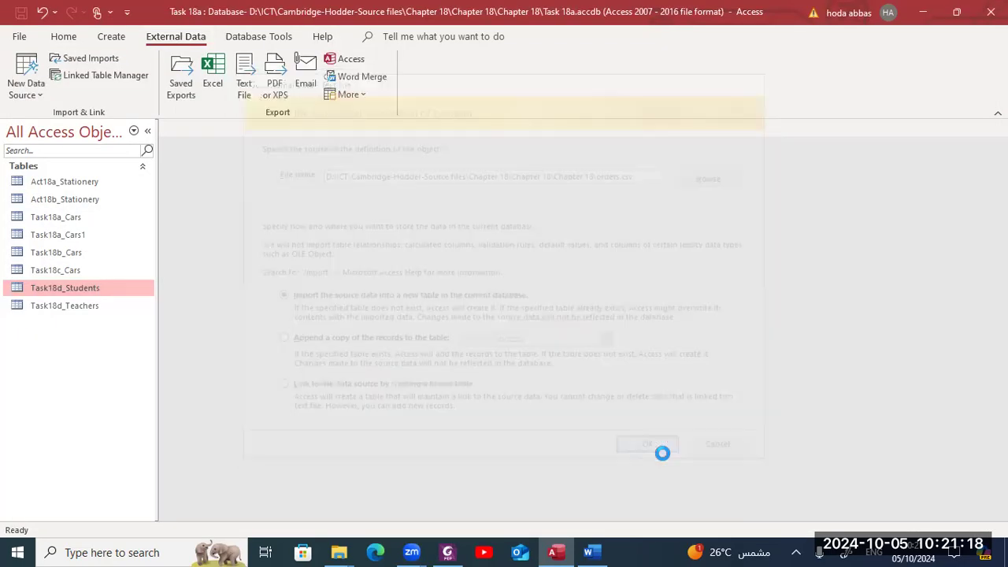
click(659, 451)
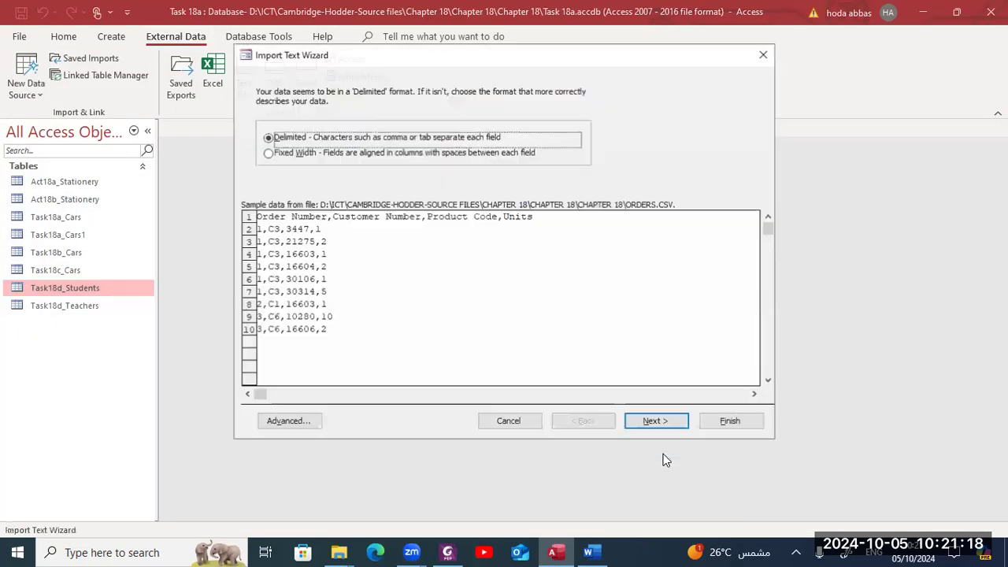
Keep the delimited format with comma separators, set the first row as field names, and proceed to the field options
click(645, 422)
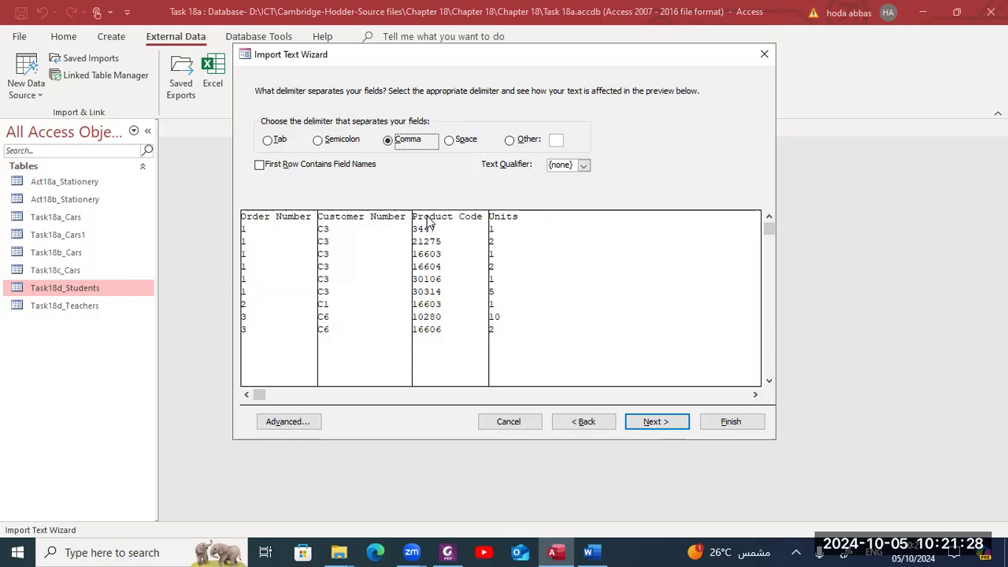
click(318, 163)
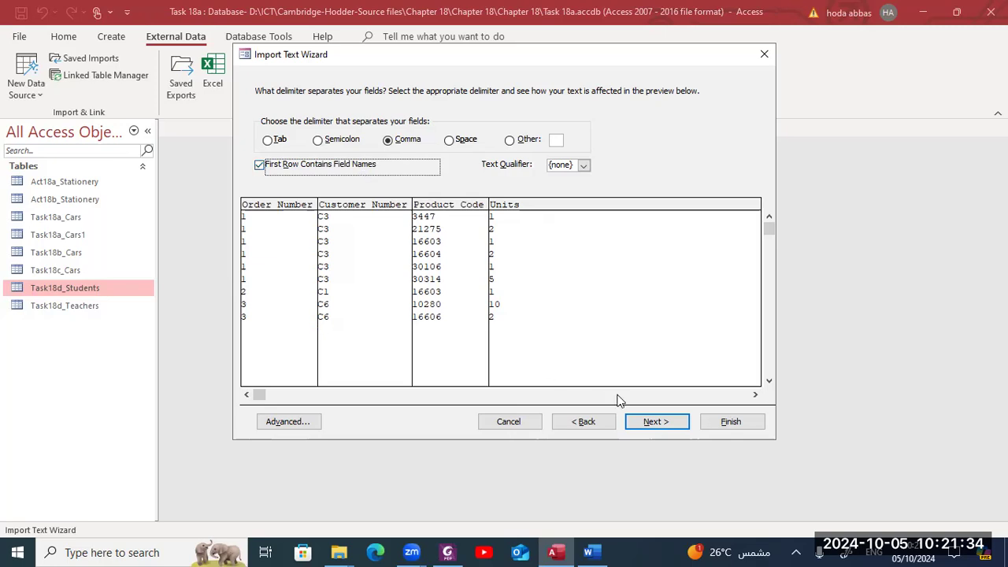
click(650, 423)
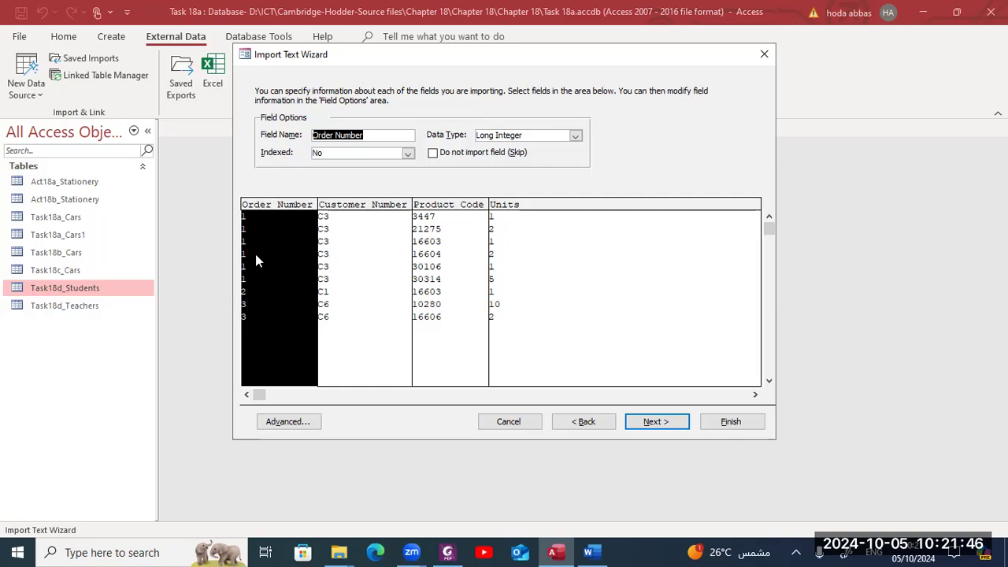
Check the required orders.csv field names and data types in the Foxit PDF, and return to the Access import wizard
key(alt+Tab)
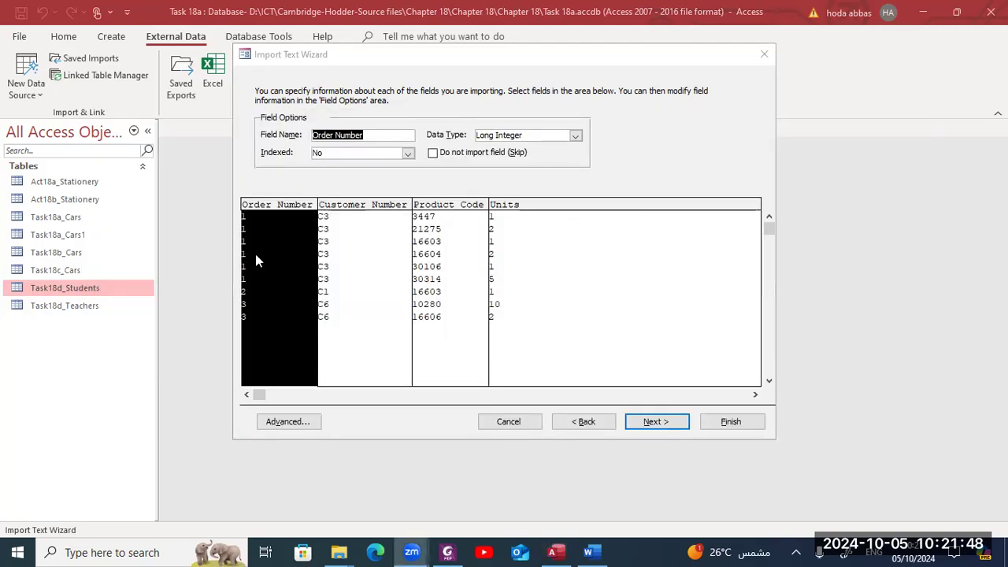
key(alt+Tab)
key(alt+Tab)
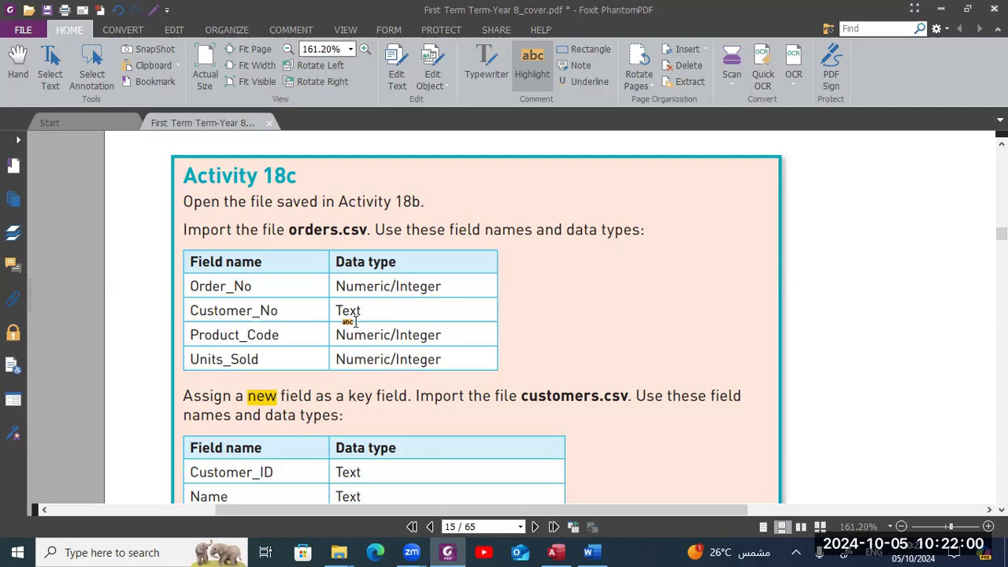
key(alt+Tab)
key(alt+Tab)
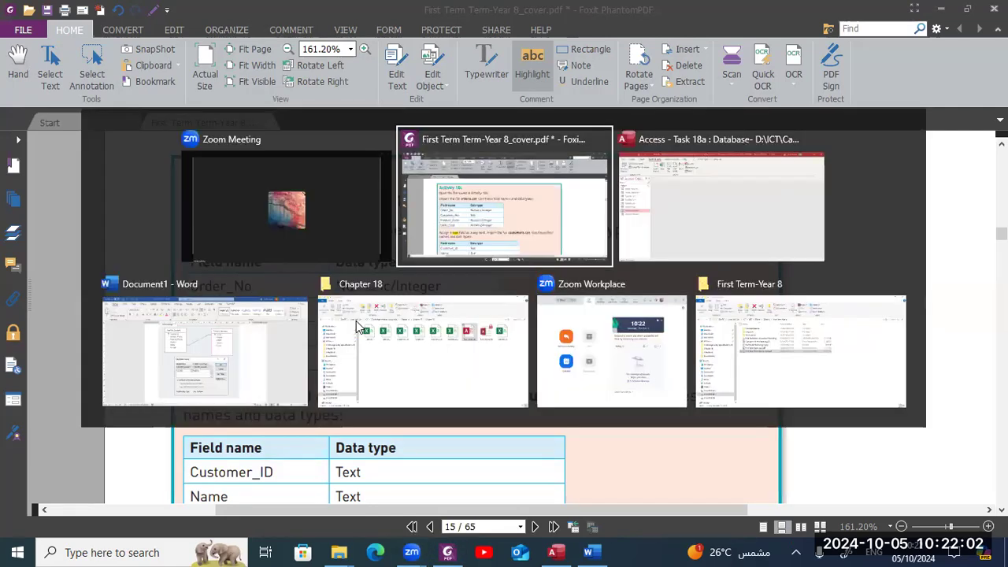
key(alt+Tab)
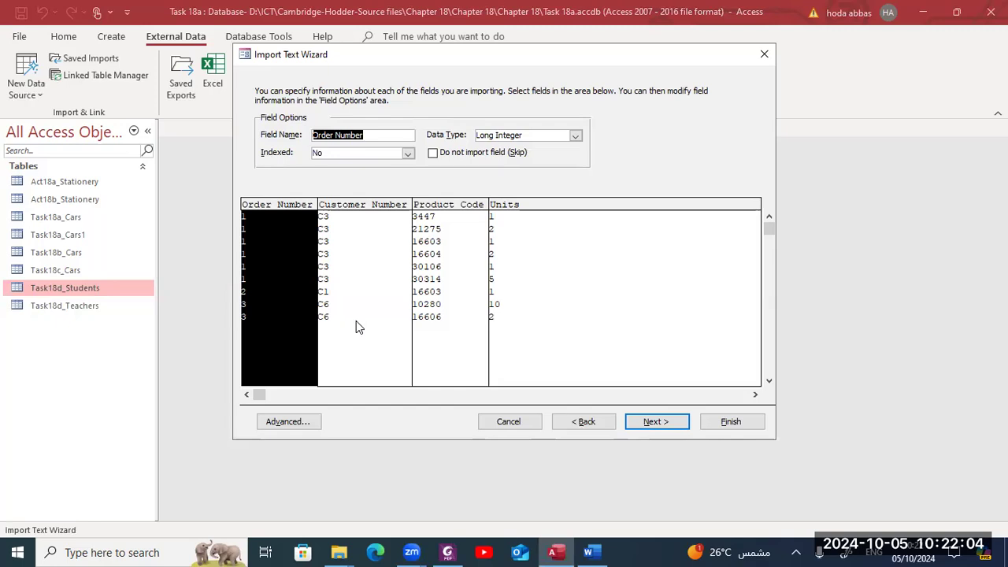
Review the field data types in the advanced import specification, accept it, and proceed to the primary key options
click(300, 420)
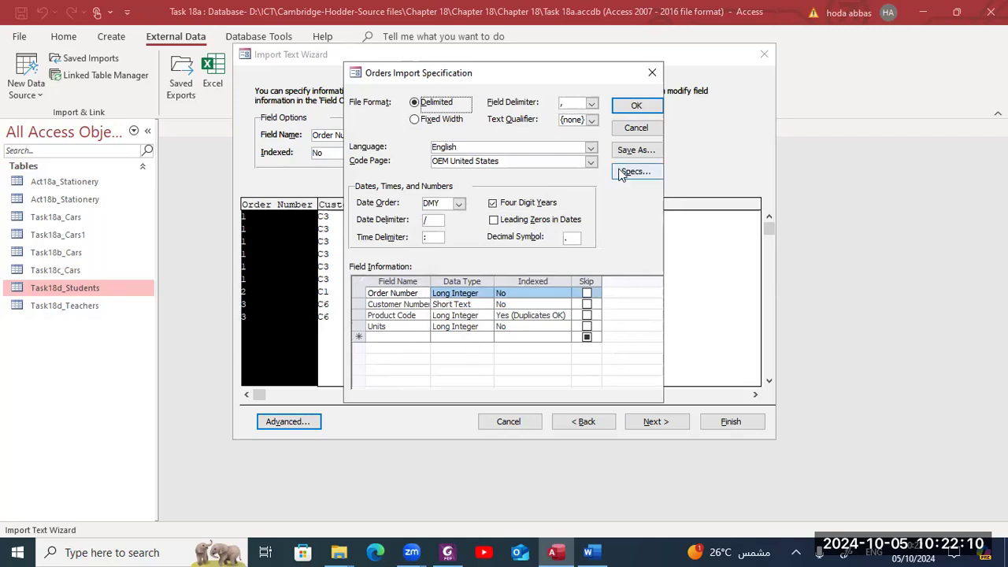
click(632, 108)
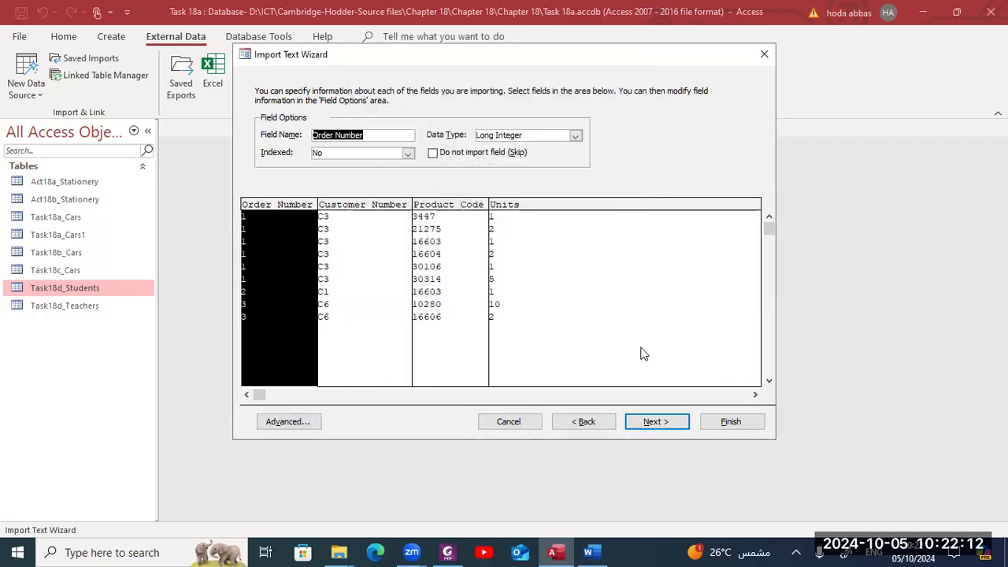
click(655, 422)
Check Activity 18c's instruction about the key field in the Foxit PDF, and return to the primary key options in Access
key(alt+Tab)
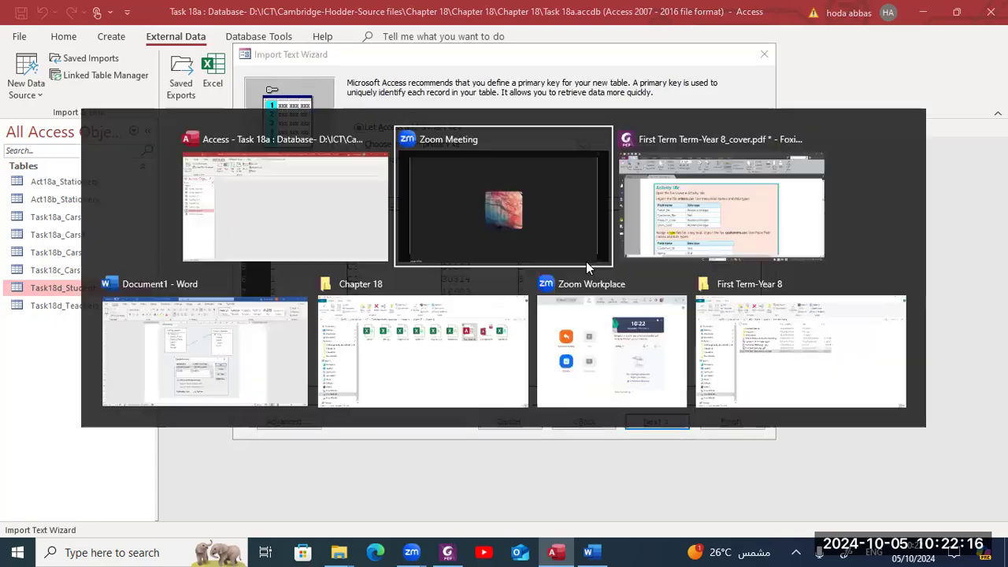
key(alt+Tab)
key(alt+Tab)
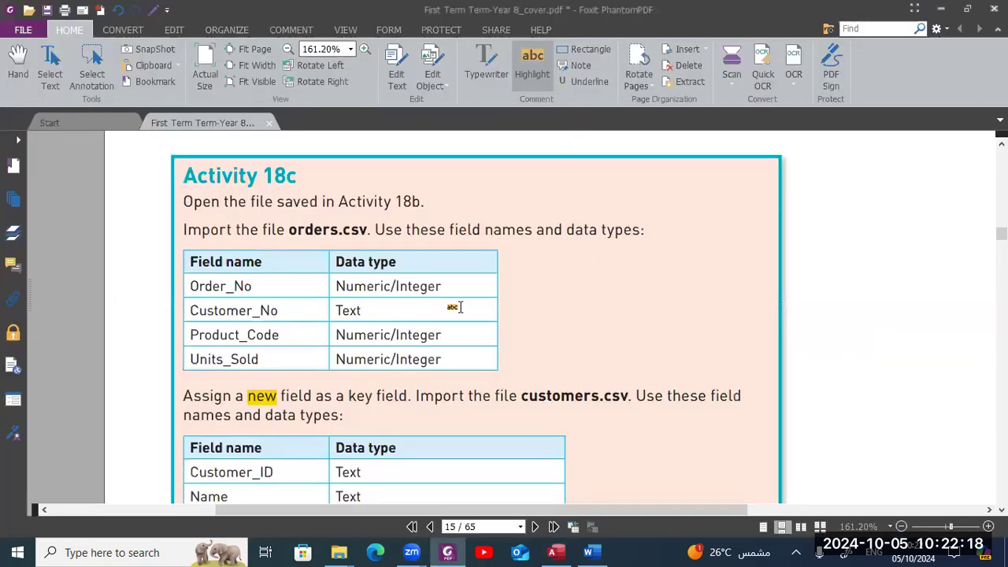
key(alt+Tab)
key(alt+Tab)
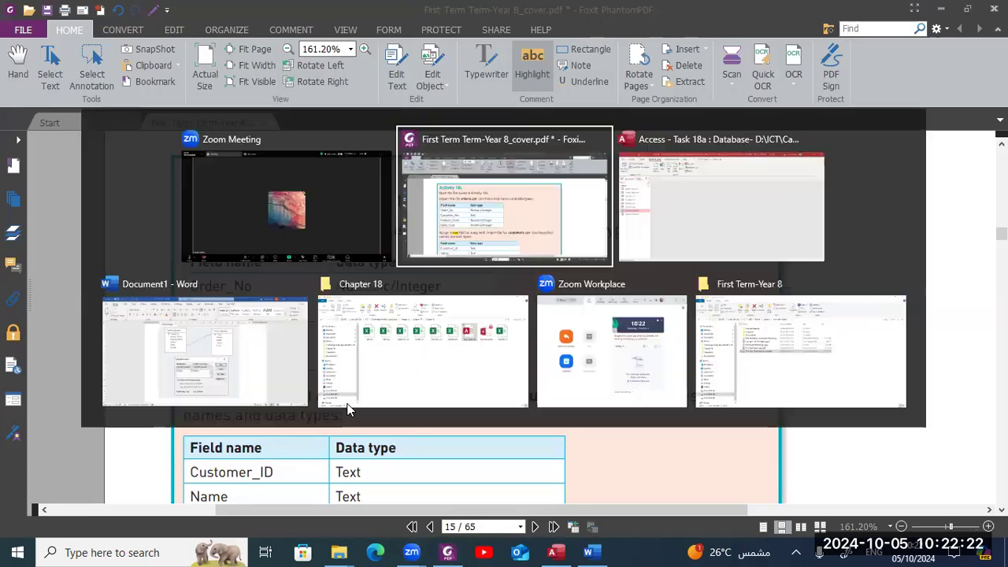
key(alt+Tab)
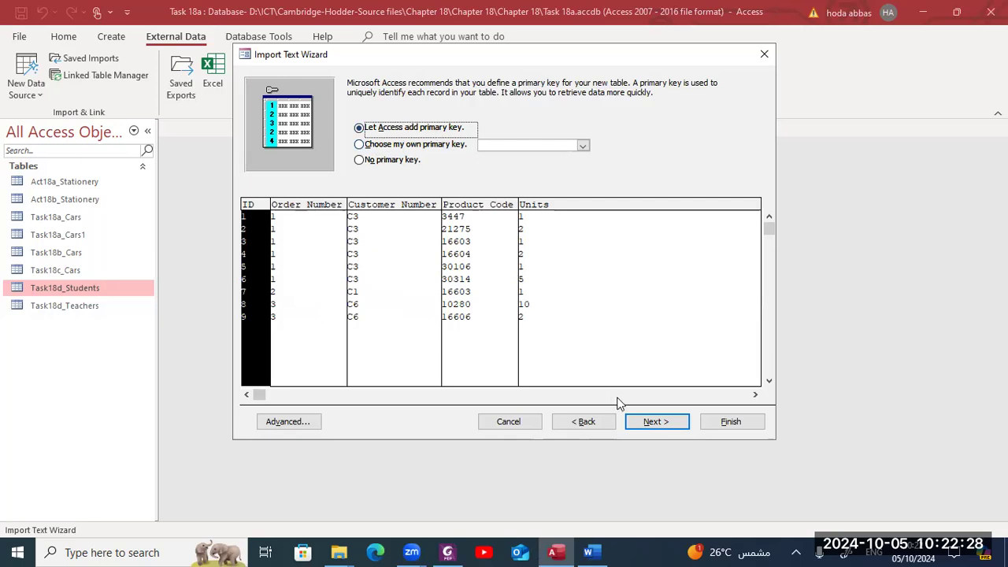
Let Access add the primary key and finish the import into the Orders table without saving the import steps
click(655, 421)
click(718, 421)
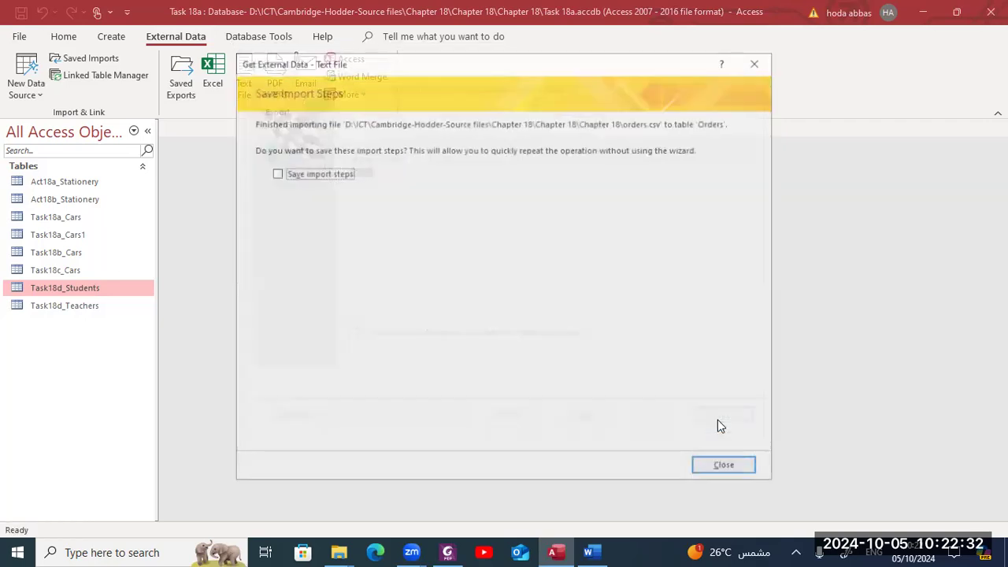
click(726, 470)
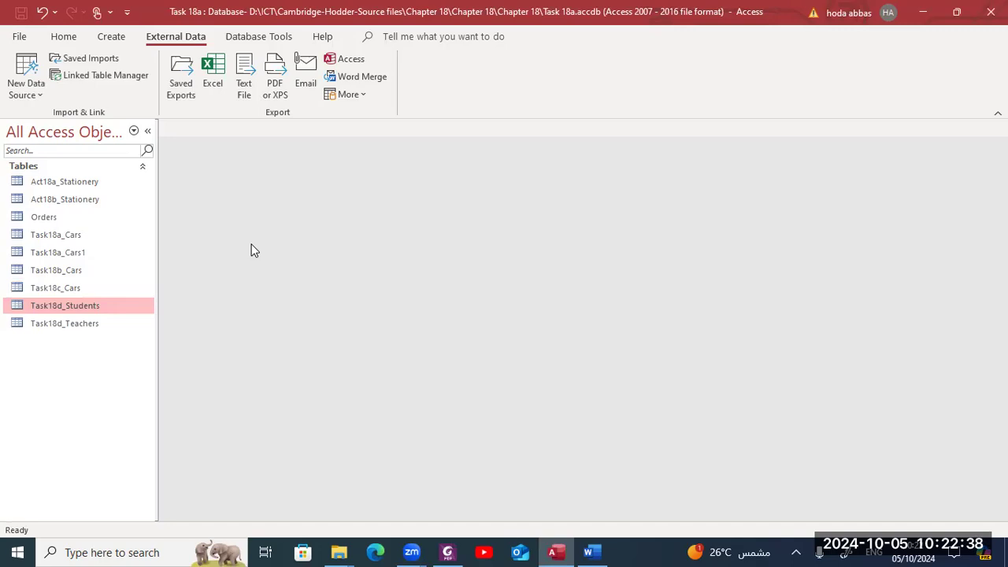
Rename the Orders table as Act18Orders
click(88, 216)
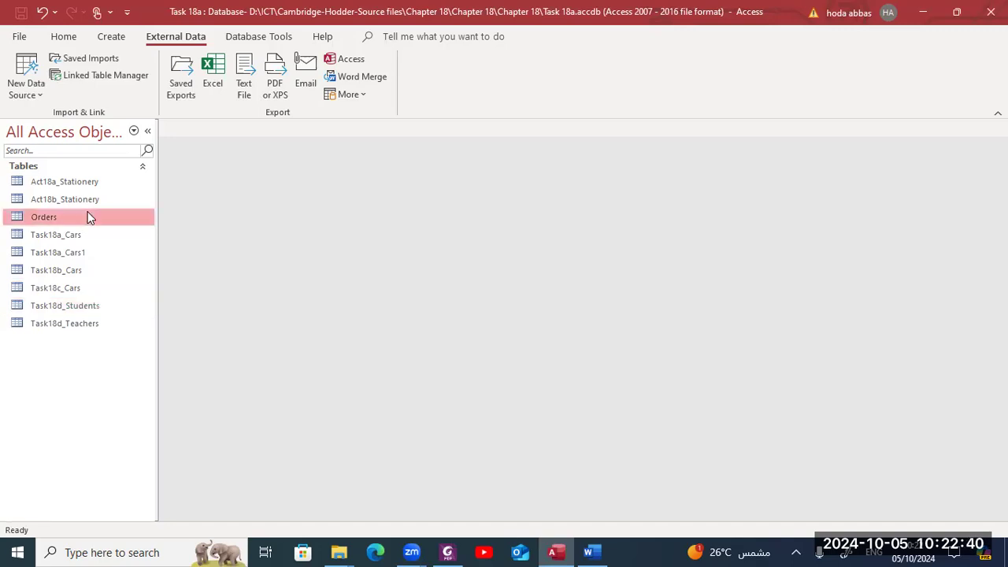
right_click(35, 223)
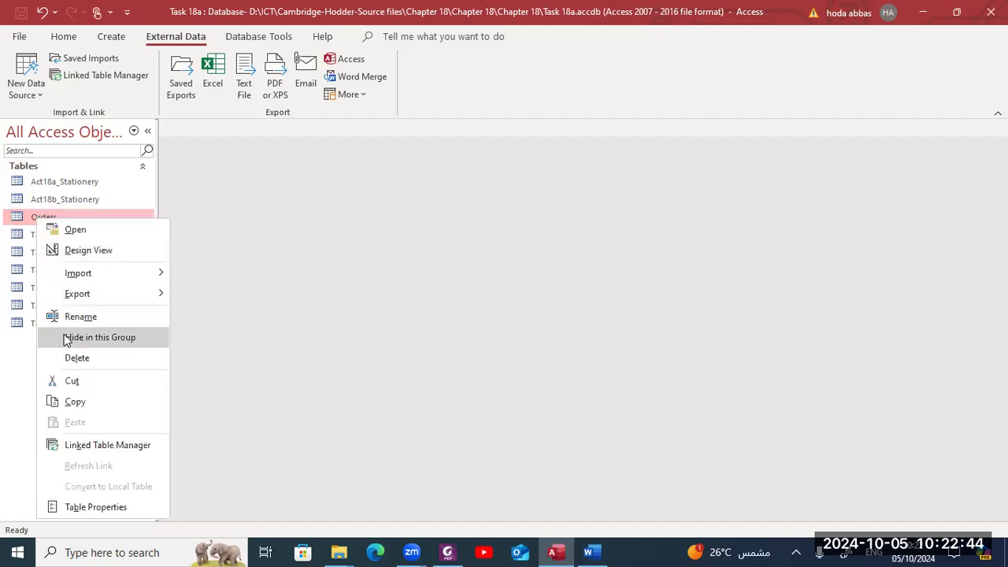
click(79, 317)
click(34, 219)
text(Act18)
Check the activity number in the Foxit PDF, and return to the Access database
key(alt+Tab)
key(alt+Tab)
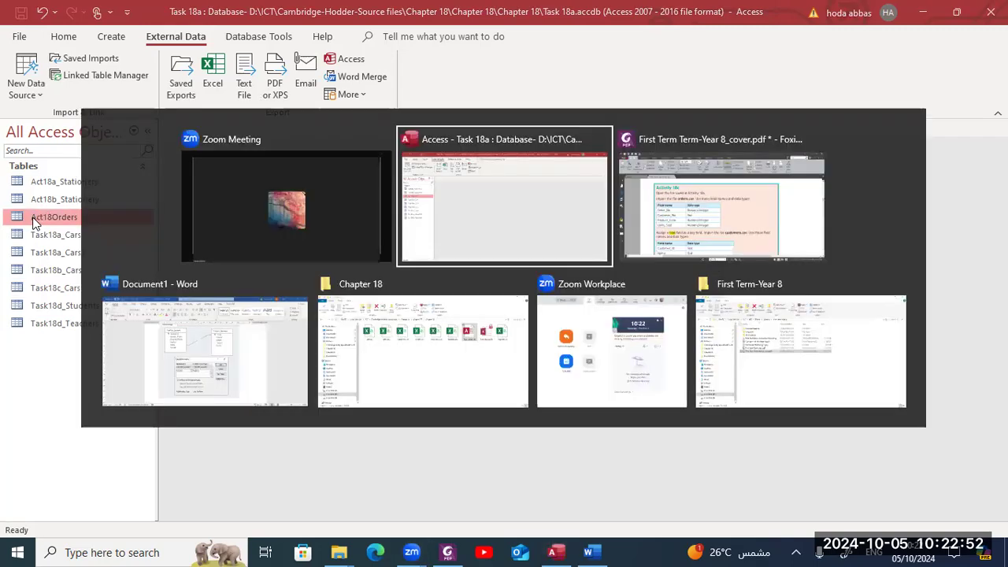
key(alt+Tab)
key(alt+Tab)
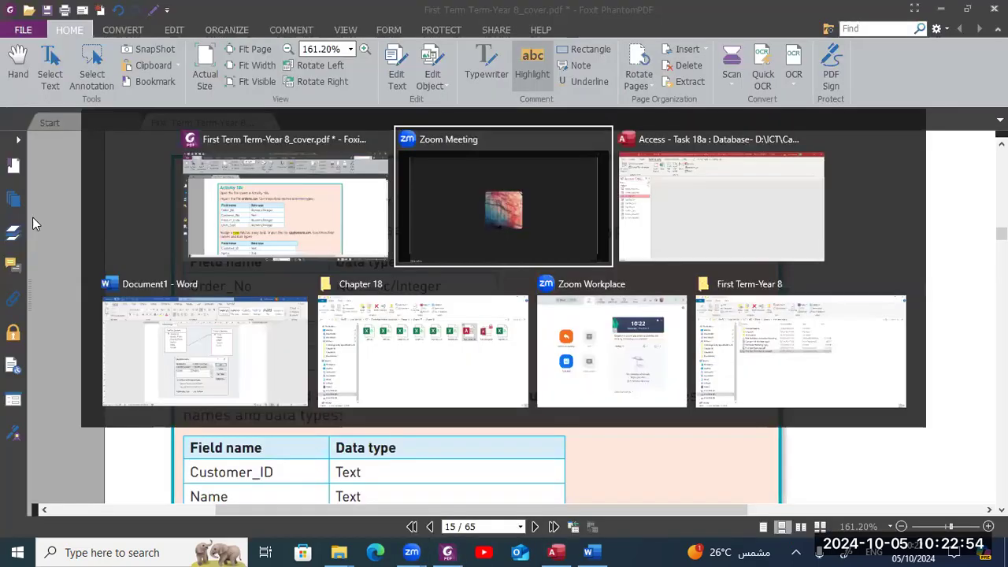
key(alt+shift+Tab)
key(alt+Tab)
key(alt+Tab)
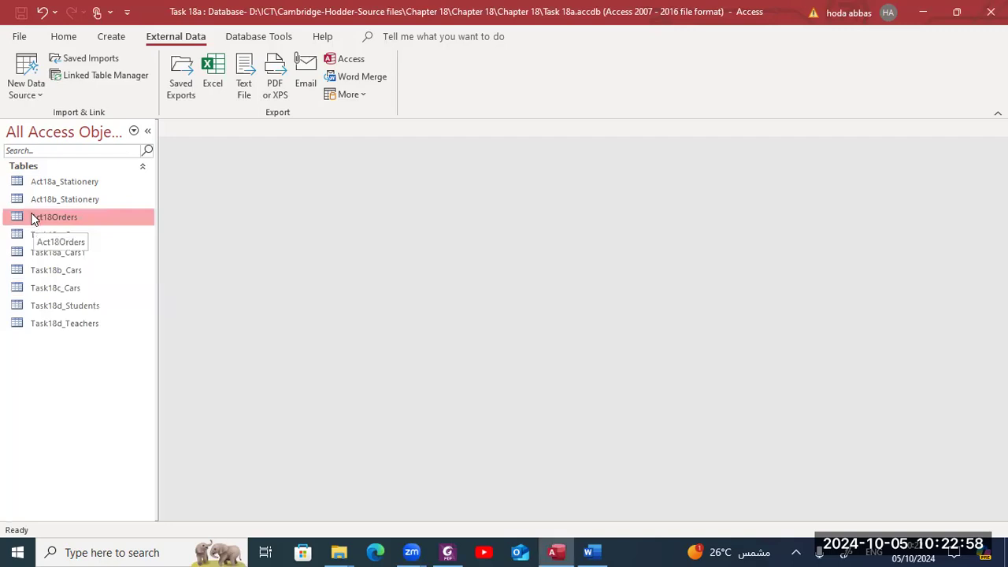
Rename the Act18Orders table as Act18c_Orders
right_click(34, 221)
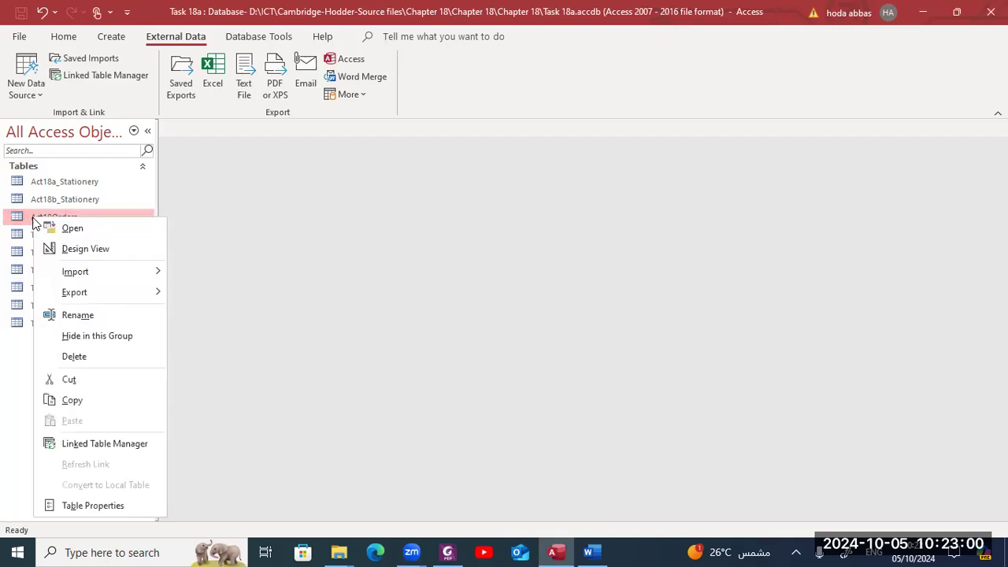
click(68, 315)
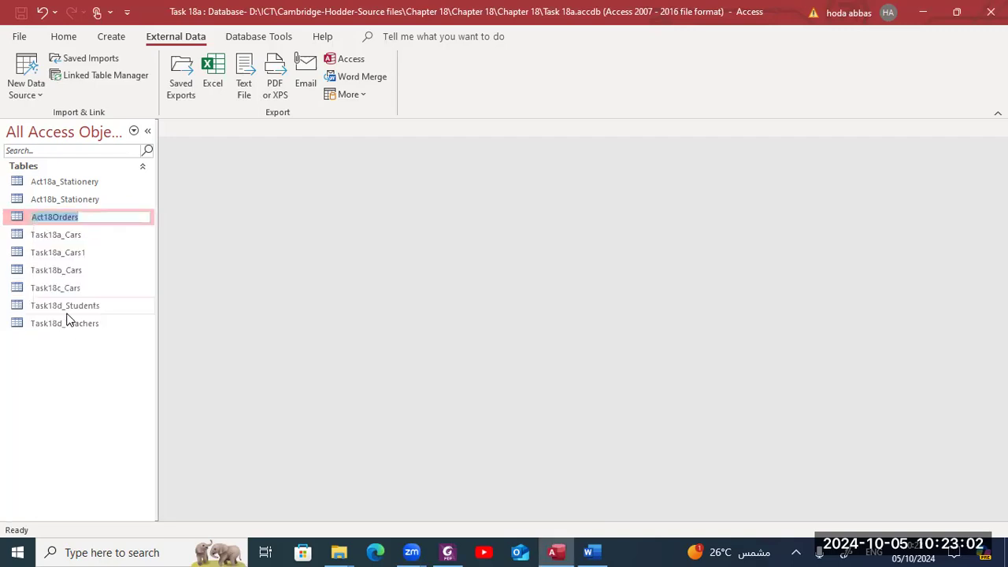
click(53, 220)
text(_)
key(Return)
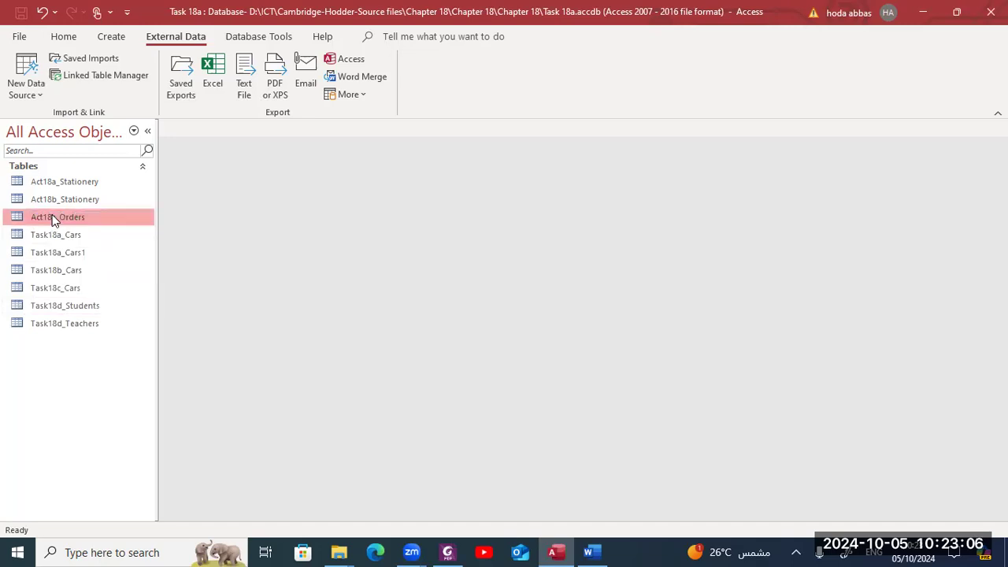
Read the customers.csv field names and data types for Activity 18c in the Foxit PDF, and return to Access
key(alt+Tab)
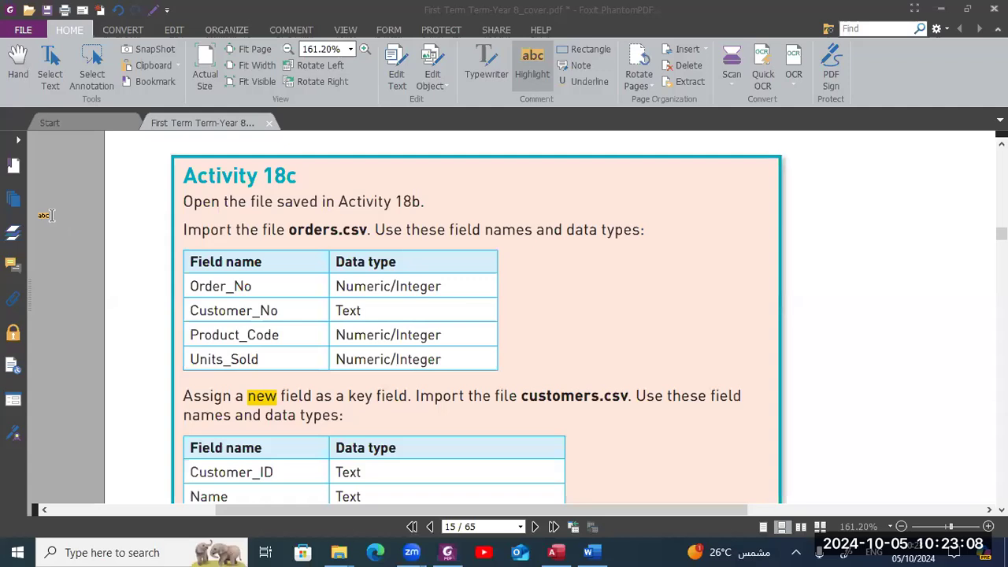
scroll(47, 215, down, 2)
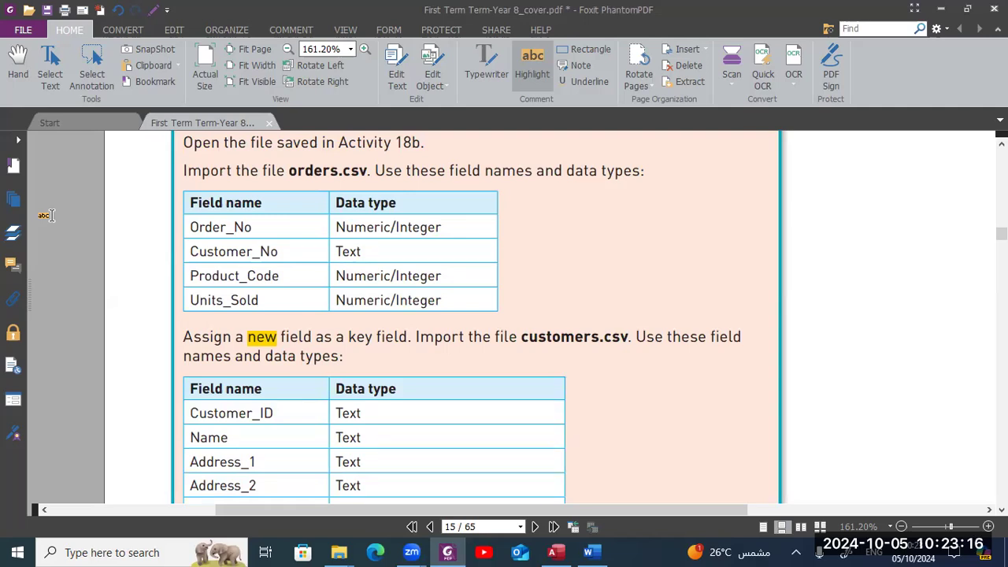
scroll(47, 215, down, 3)
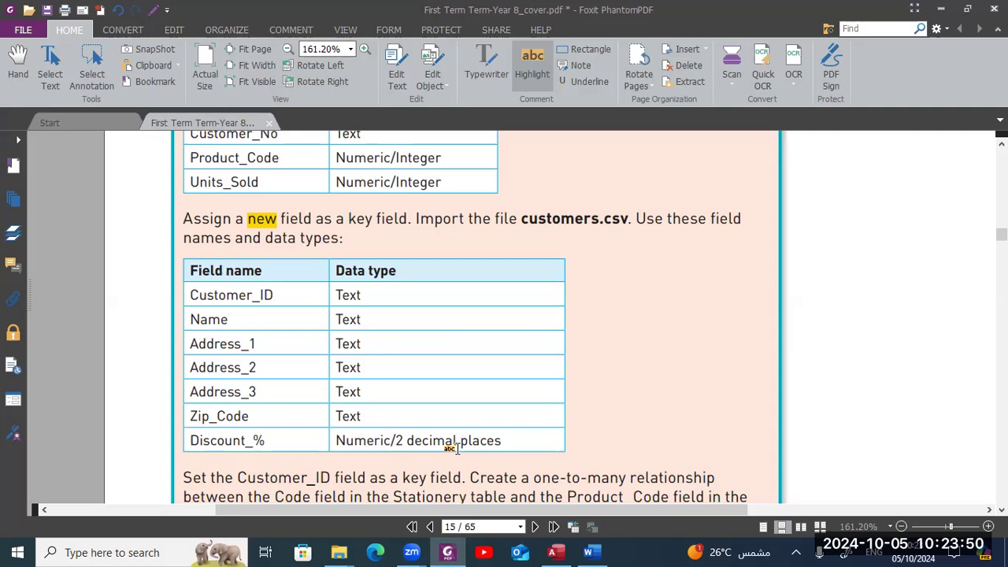
key(alt+Tab)
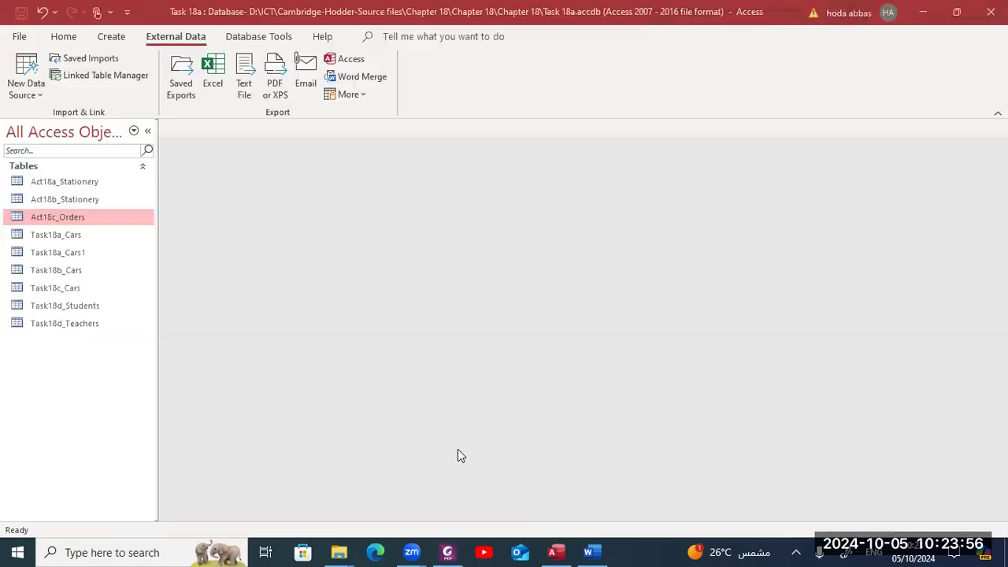
Start a text file import of customers.csv from the Chapter 18 folder into a new table in the current database
click(31, 94)
mouse_move(138, 125)
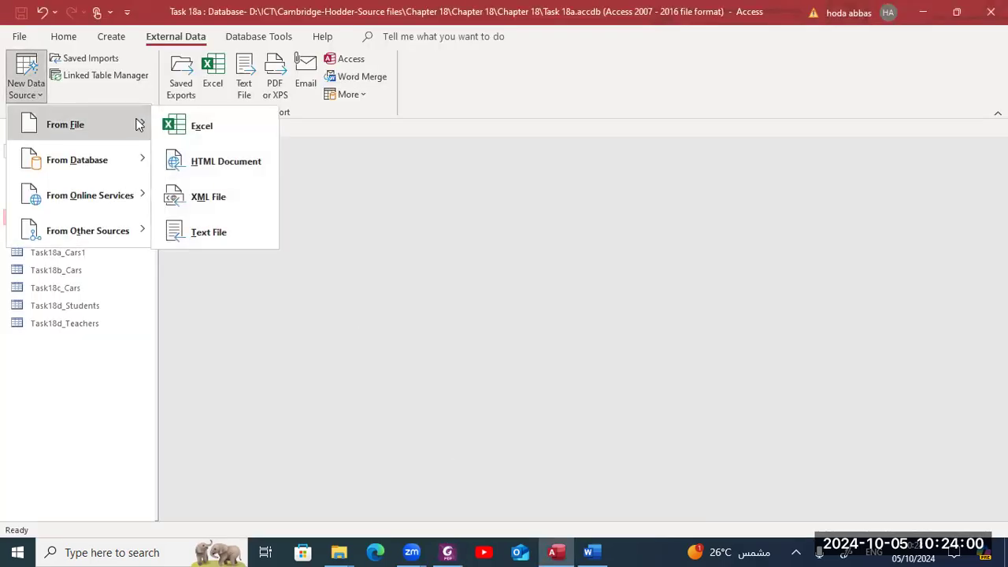
click(209, 231)
click(717, 177)
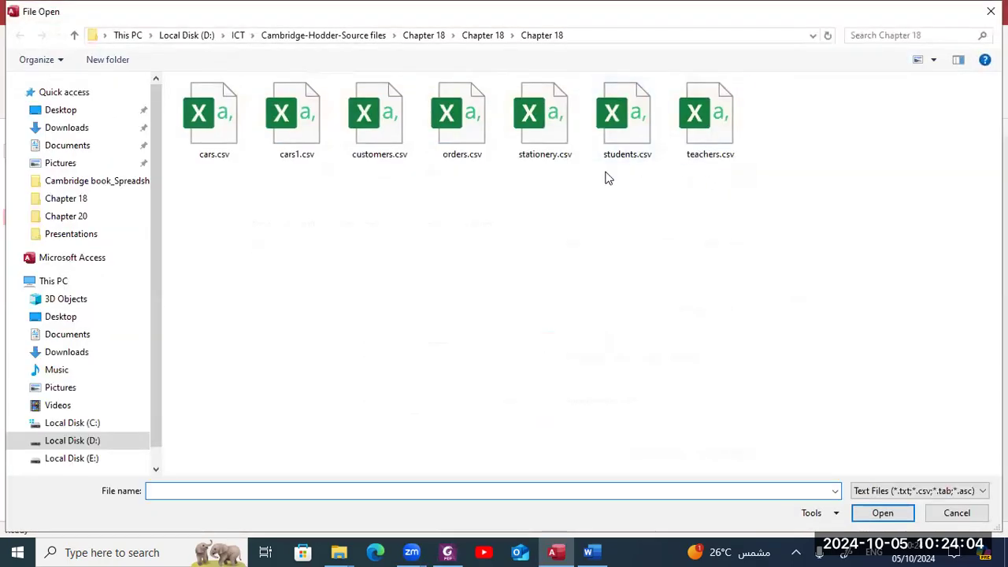
double_click(375, 142)
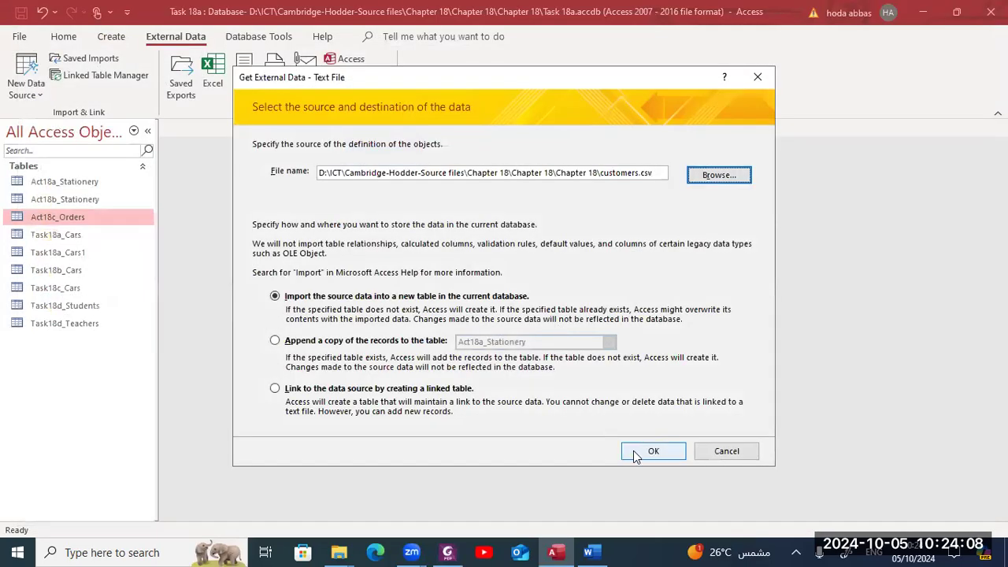
click(633, 449)
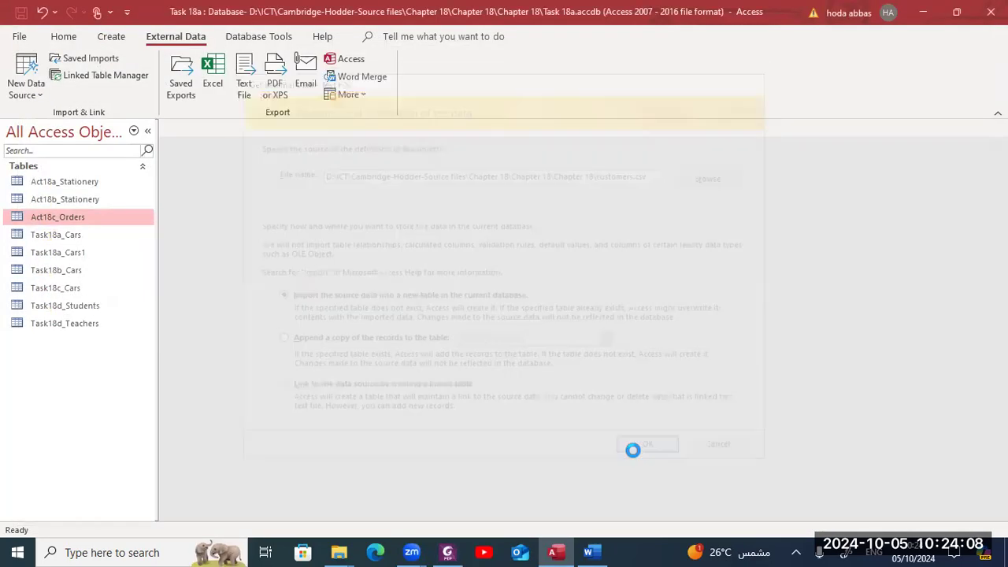
Keep the comma delimiter for the customers data and use the first row as field names
click(632, 422)
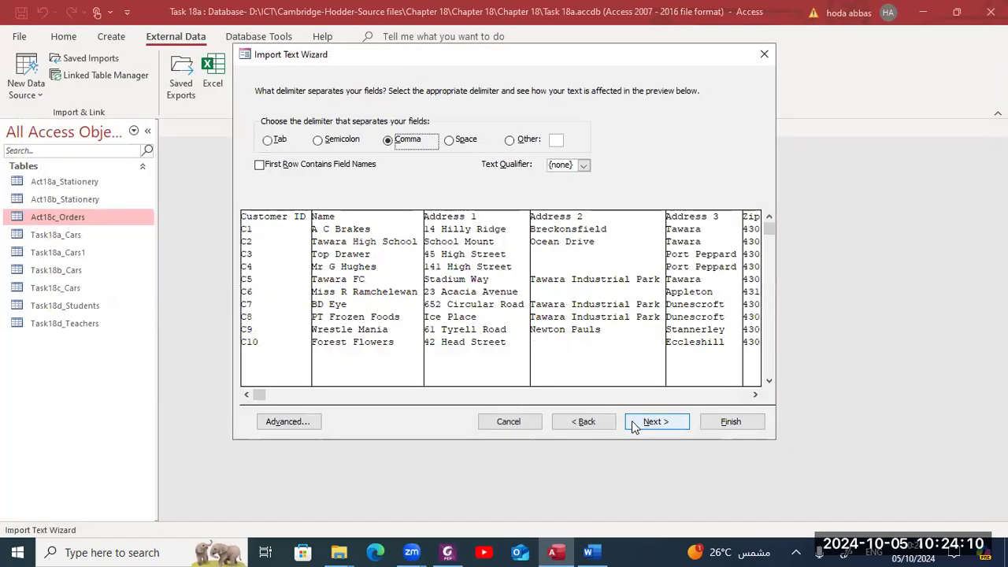
click(362, 167)
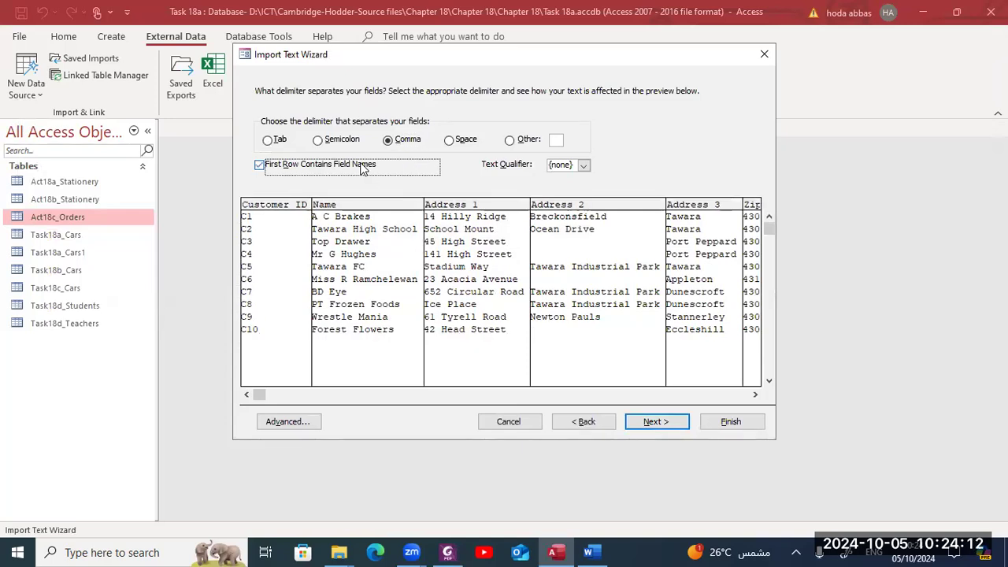
click(659, 424)
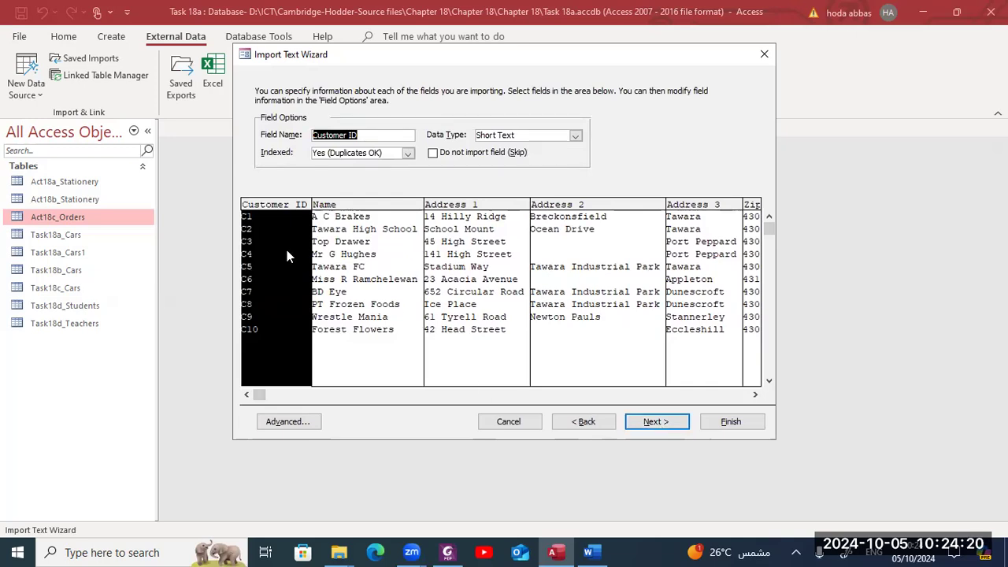
Check the key field instruction in the Foxit PDF, and choose Customer ID as the primary key in the Access import wizard
key(alt+Tab)
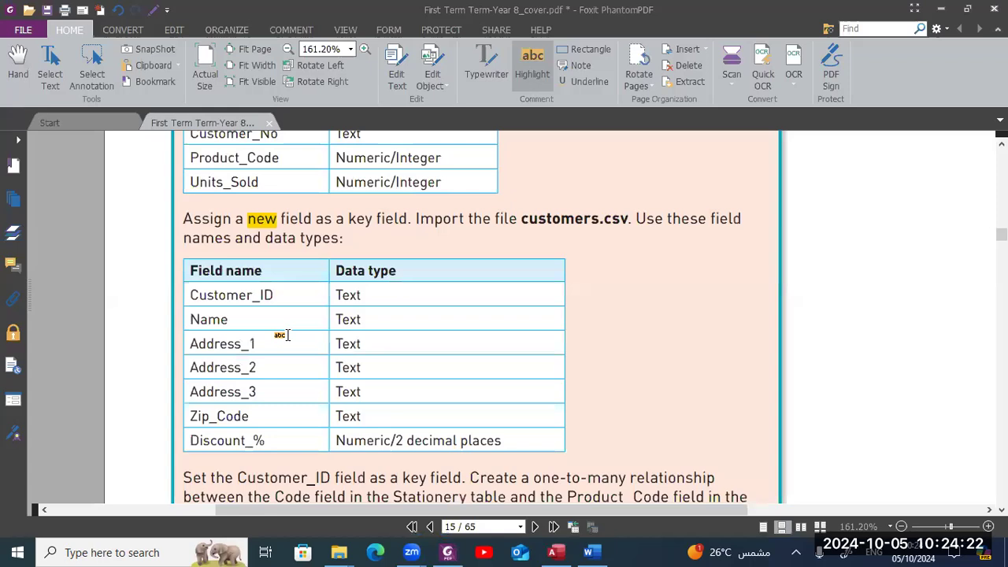
scroll(288, 334, down, 2)
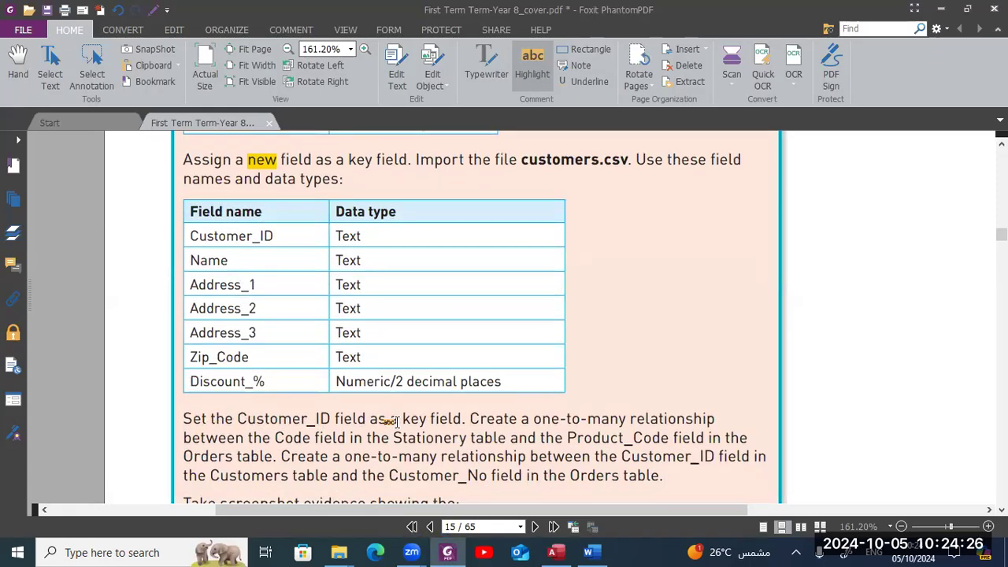
key(alt+Tab)
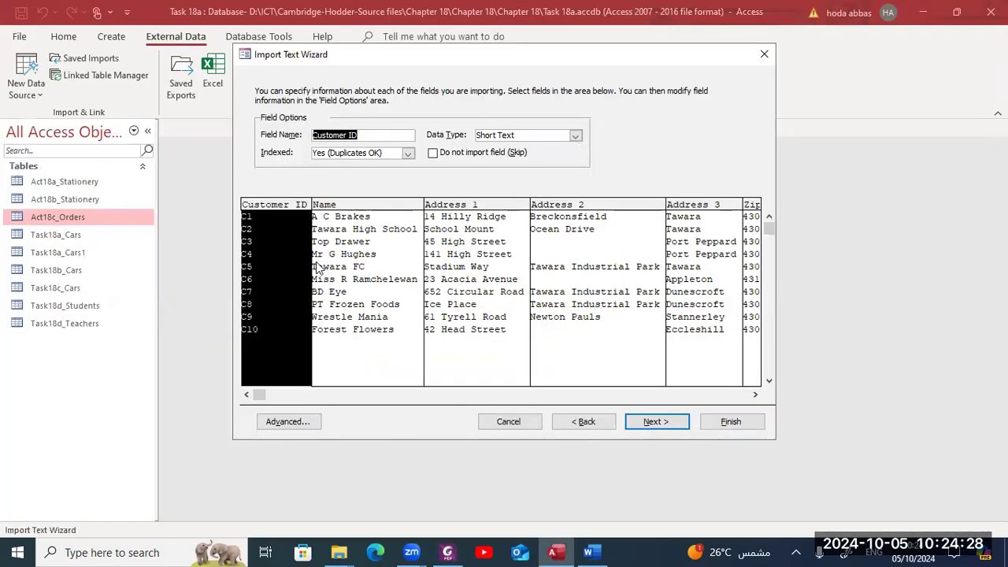
click(654, 423)
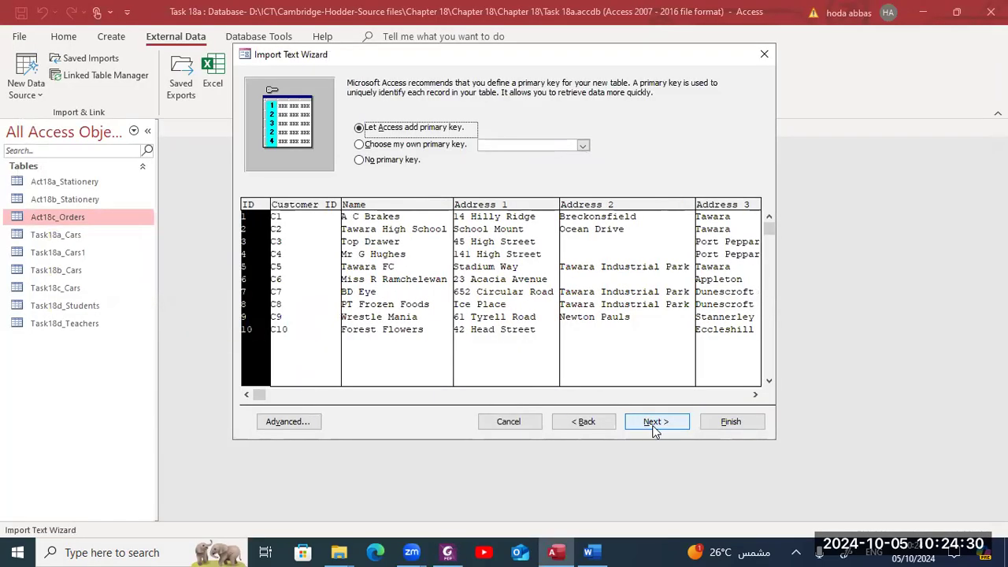
click(442, 149)
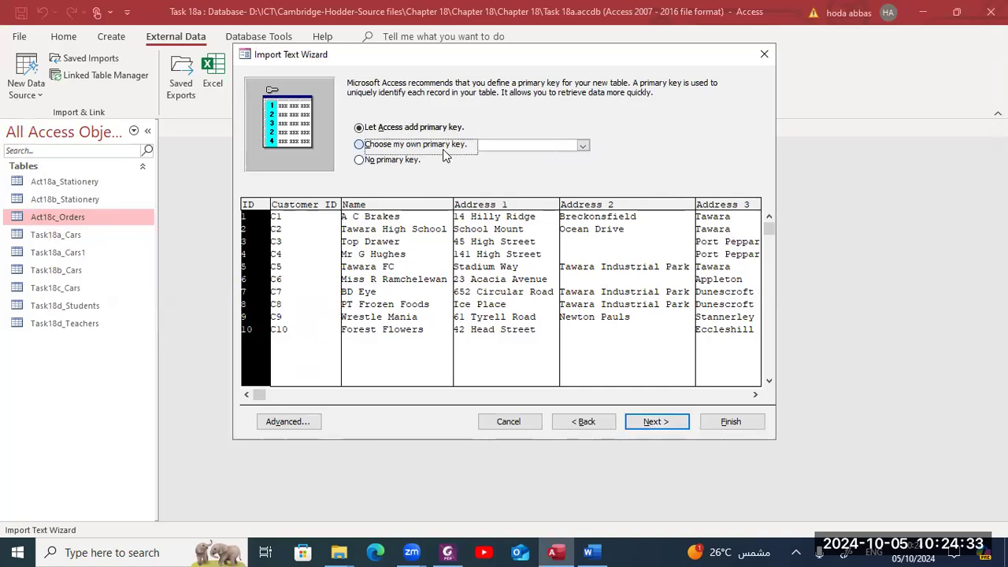
Check the required data types in the PDF, and set Zip Code to Short Text in the customers import specification in Access
click(285, 422)
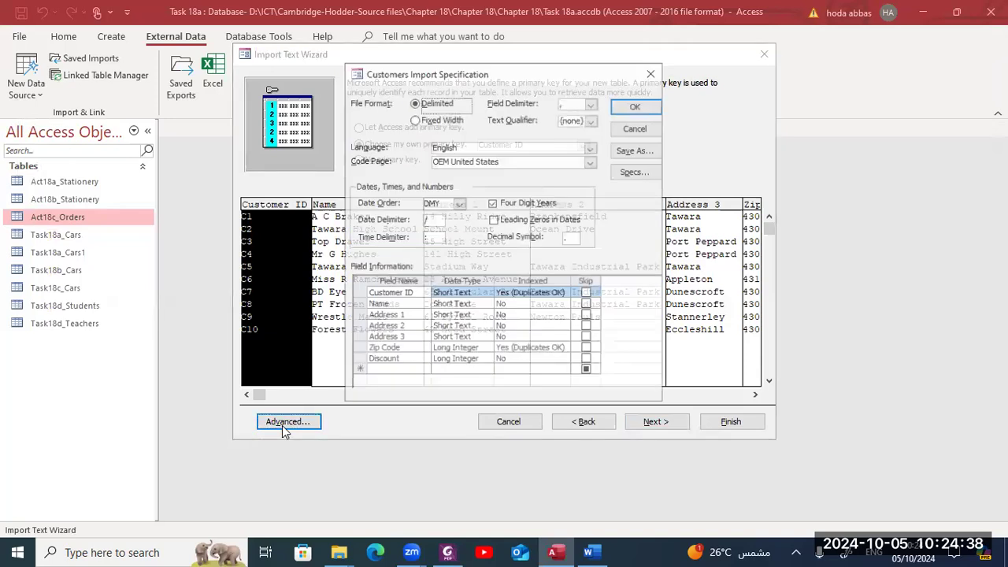
key(alt+Tab)
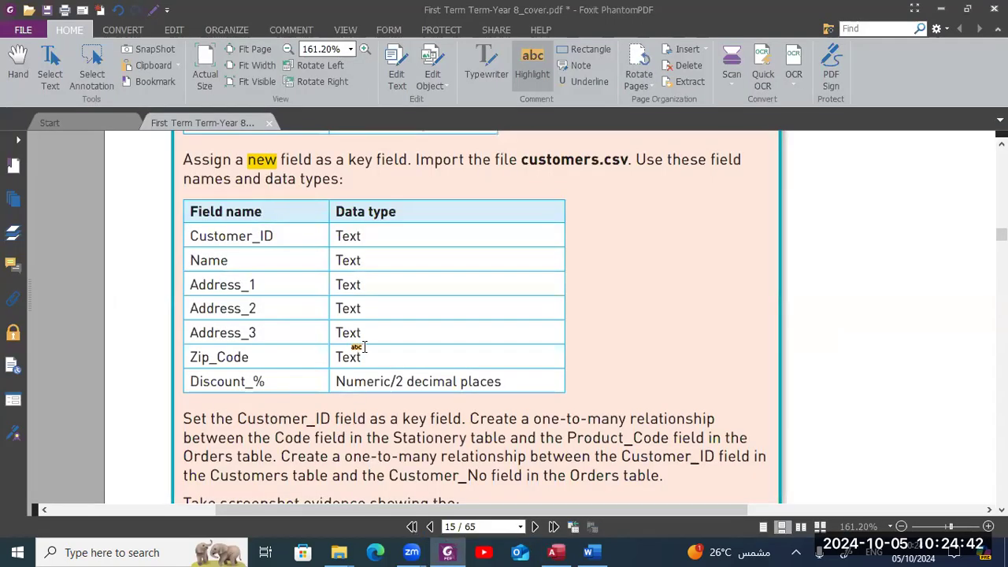
key(alt+Tab)
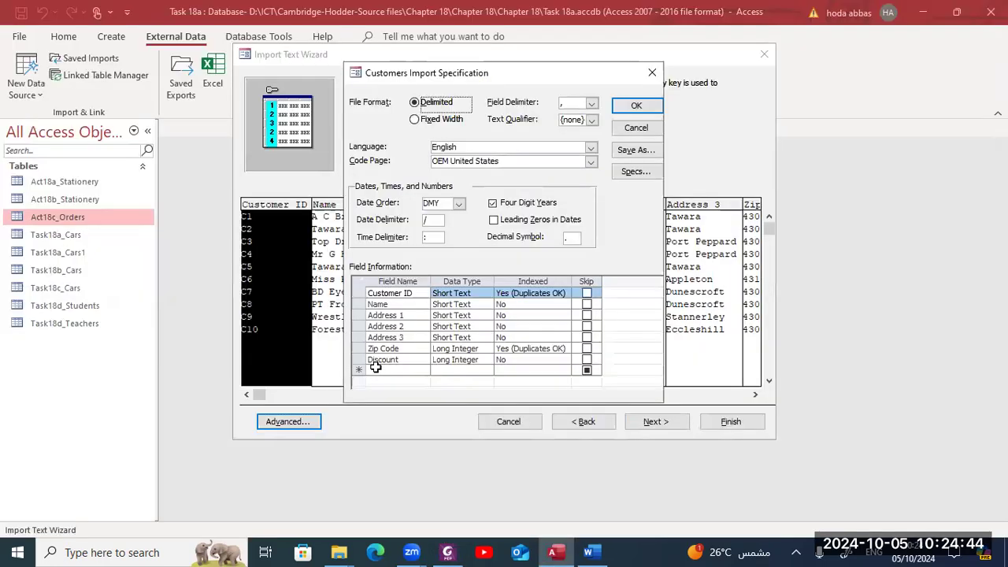
click(467, 348)
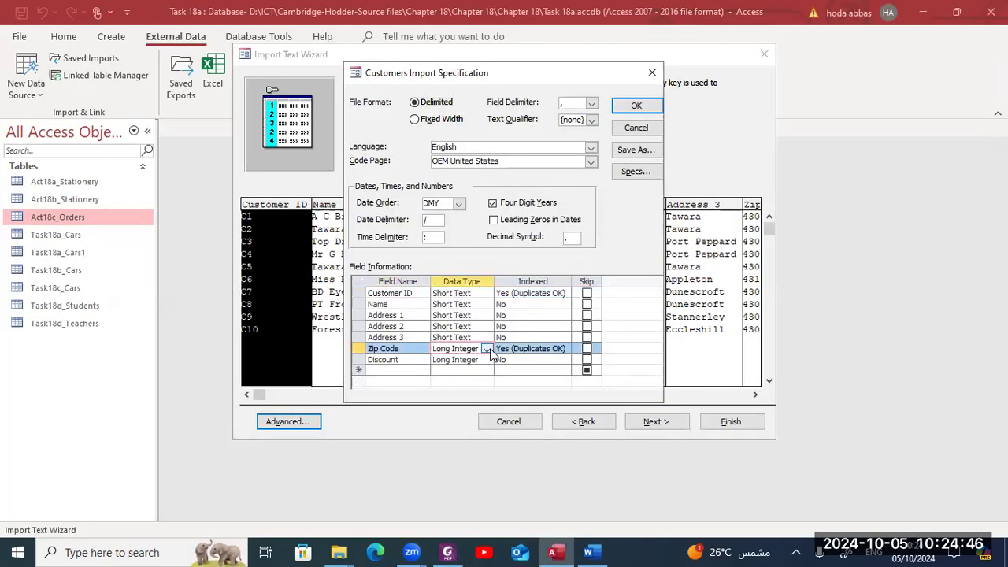
click(488, 351)
click(471, 442)
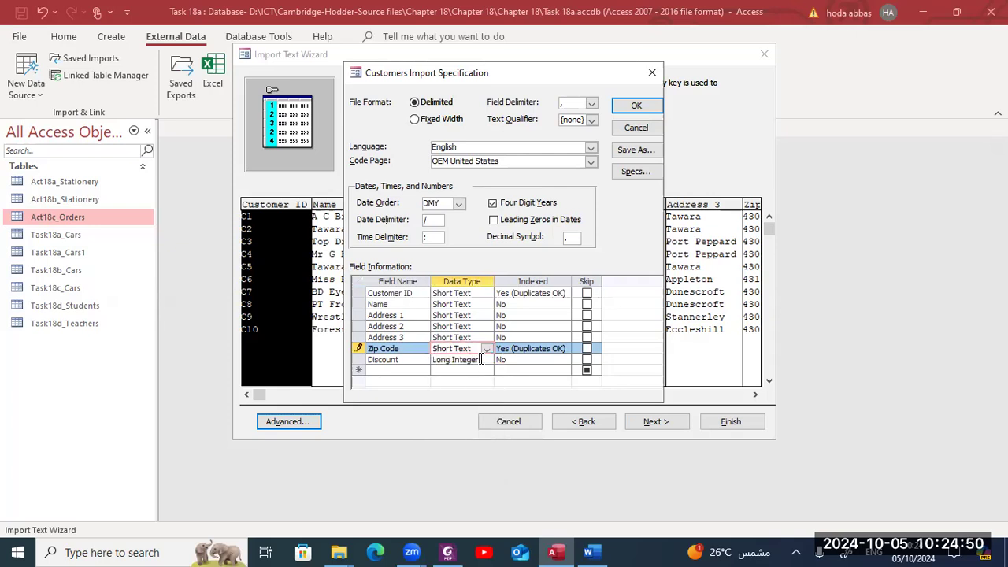
Set the Discount field's data type to Double and accept the import specification
click(469, 360)
click(486, 359)
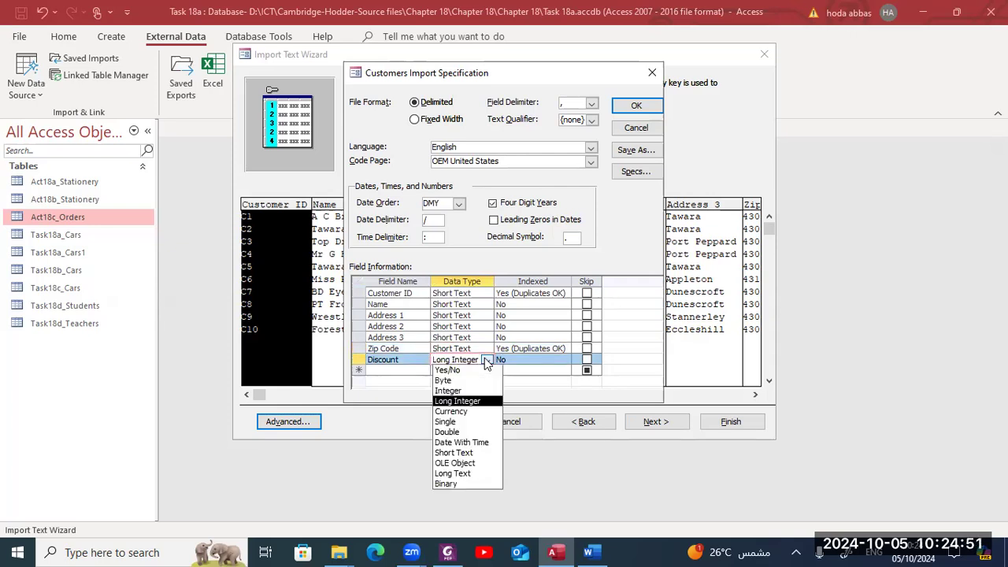
click(474, 423)
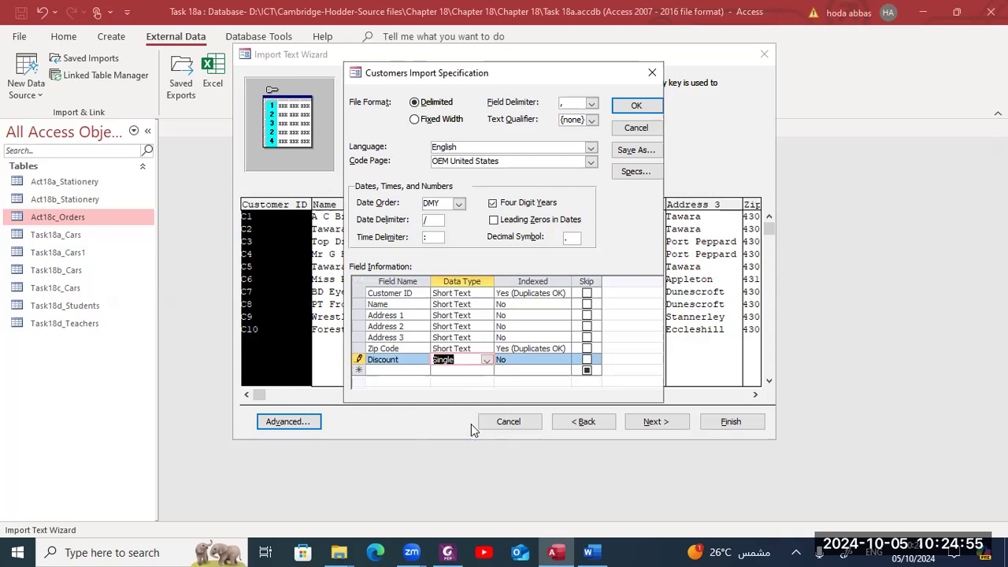
click(486, 360)
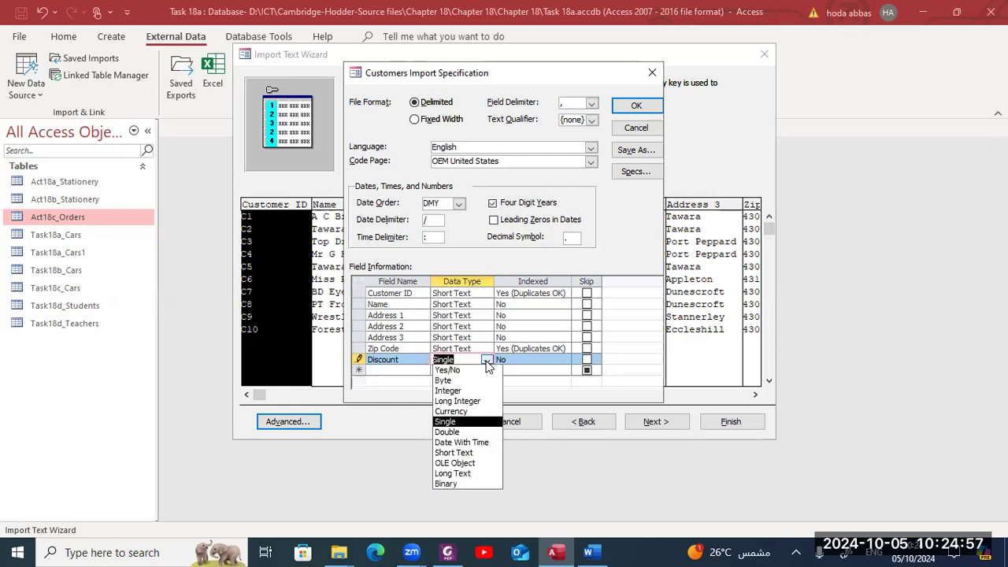
click(472, 431)
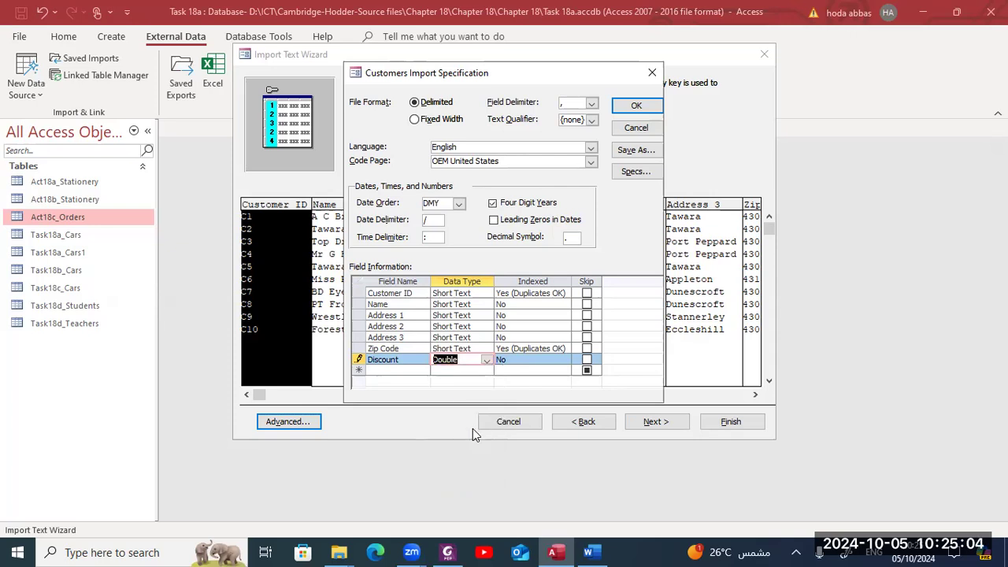
click(635, 108)
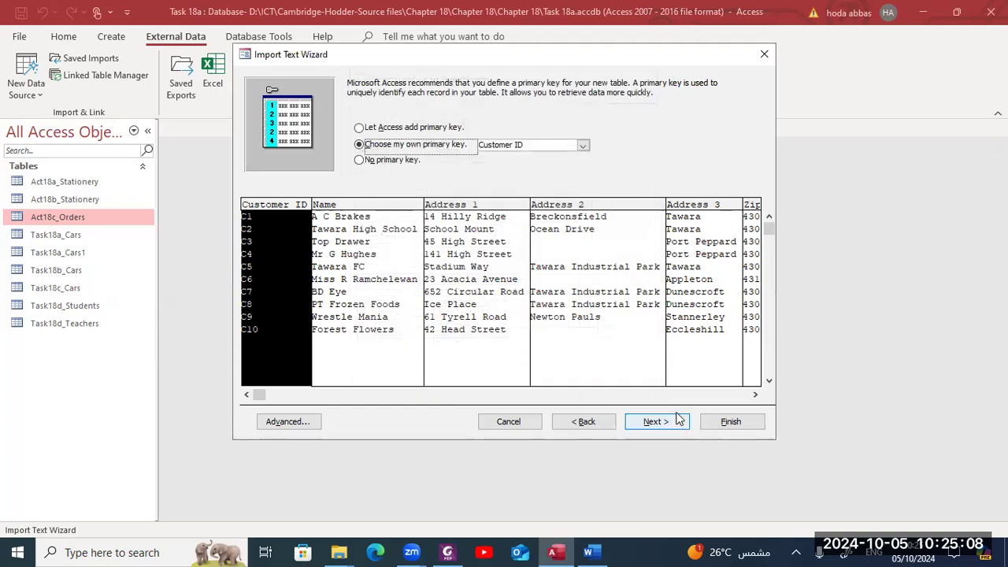
Finish the import into the Customers table without saving the import steps
click(676, 423)
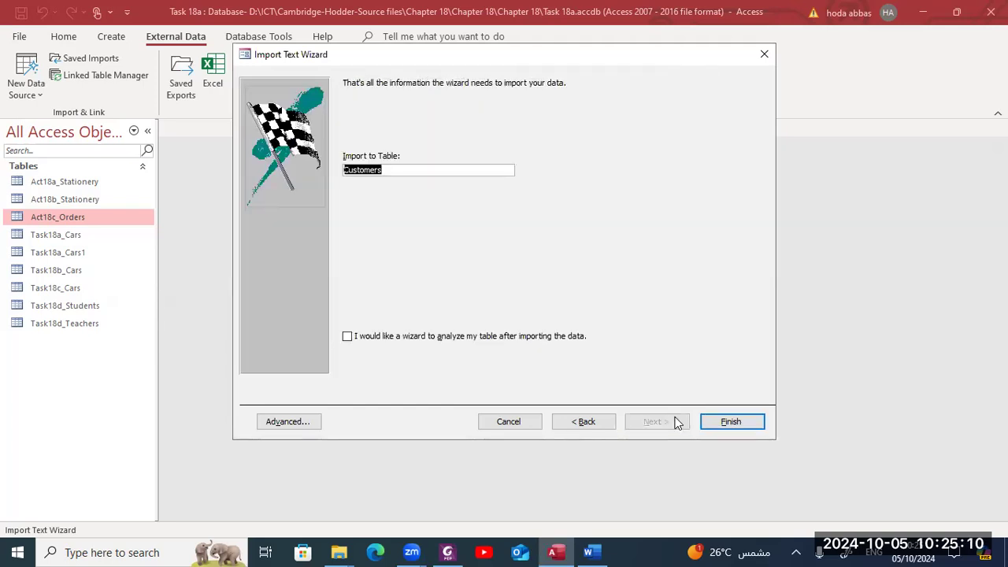
click(716, 424)
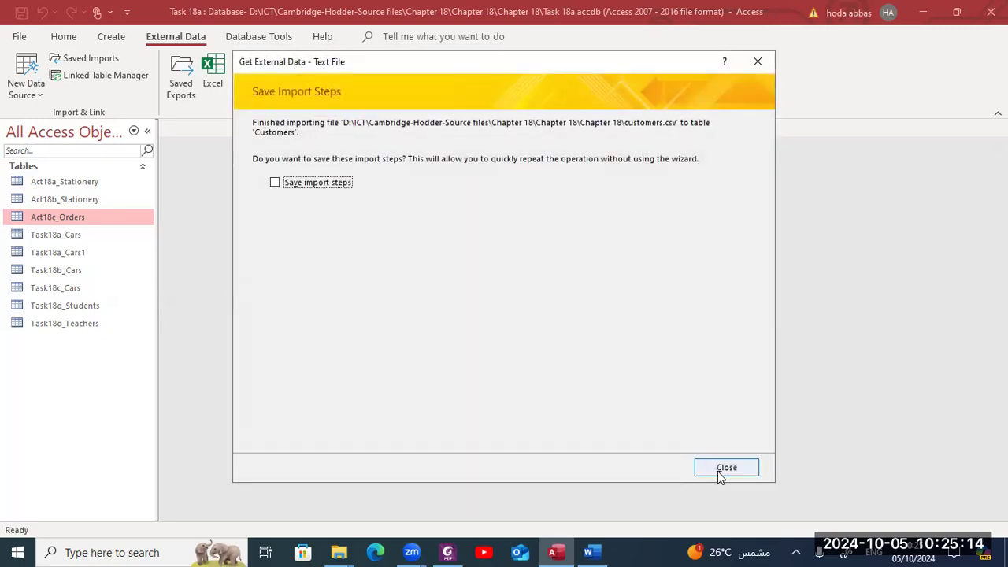
click(717, 469)
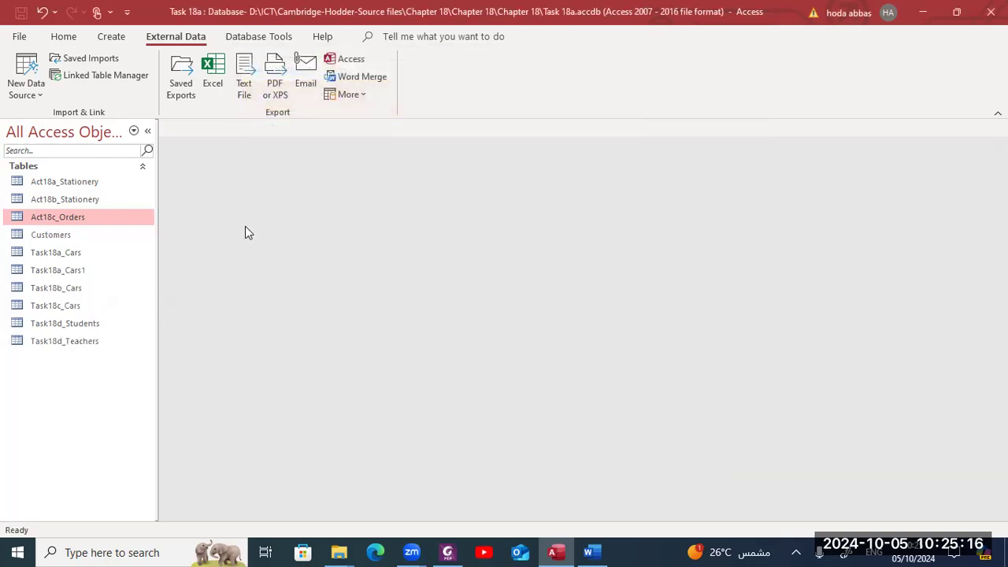
Rename the imported Customers table as Act18c_Customers
click(74, 236)
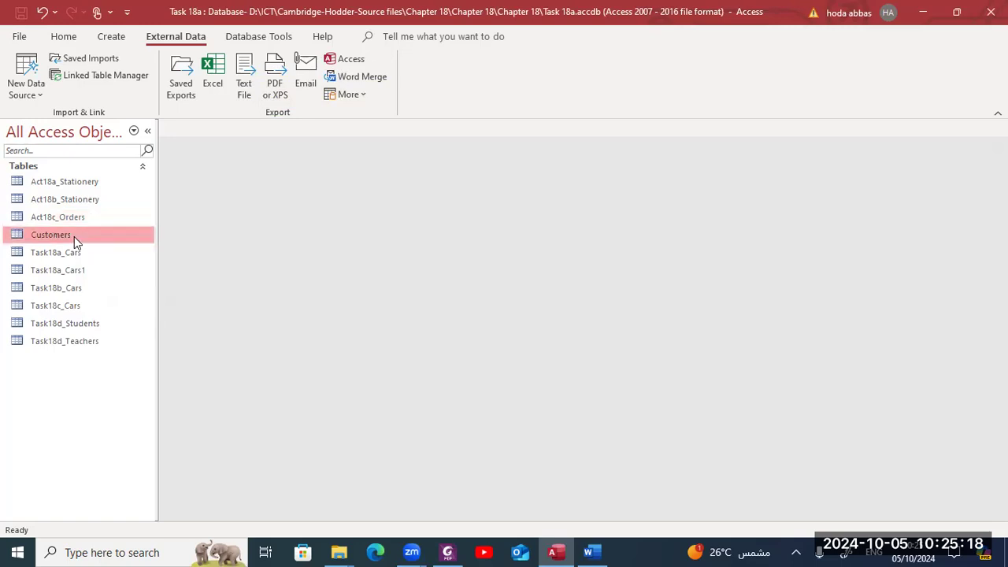
right_click(32, 237)
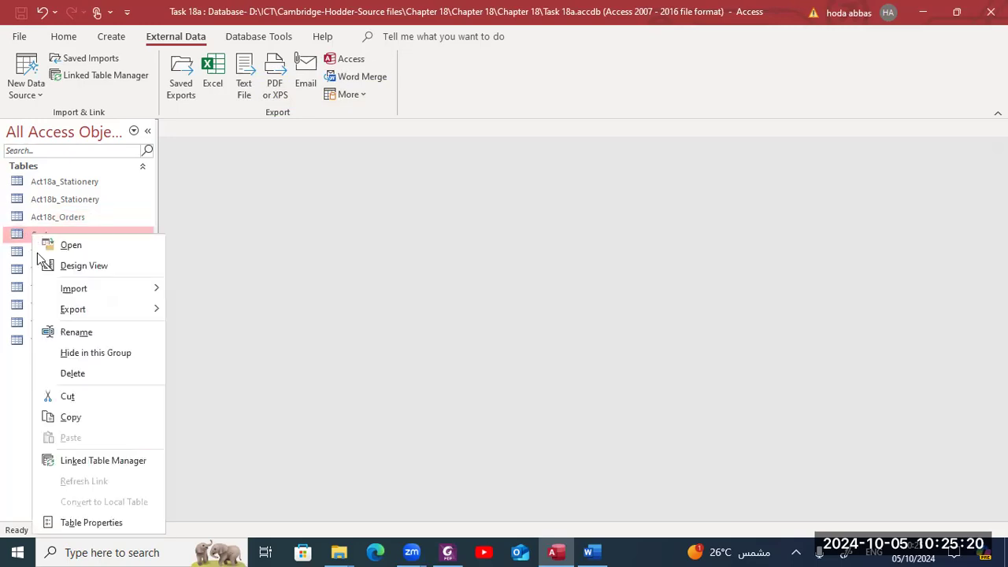
click(75, 332)
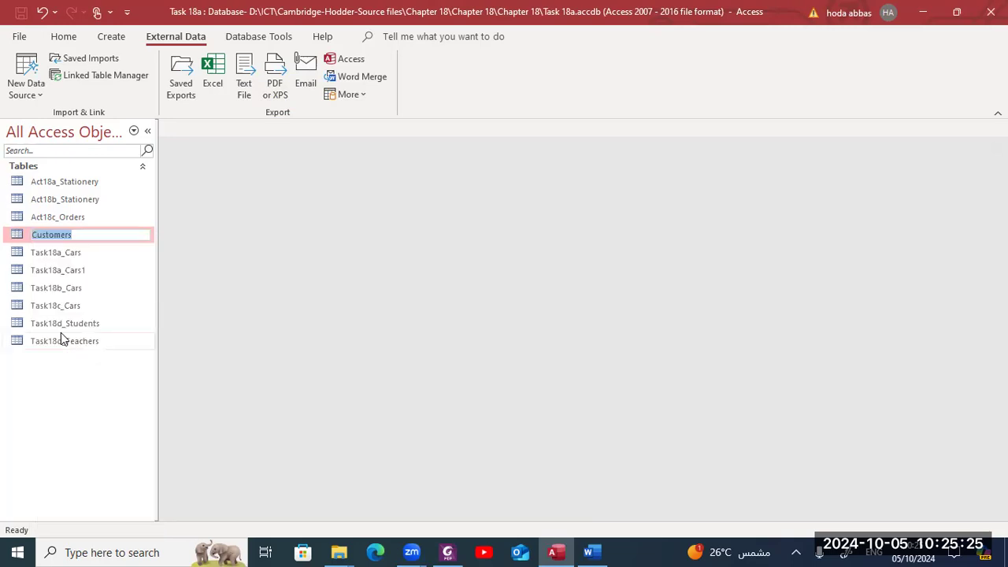
click(35, 234)
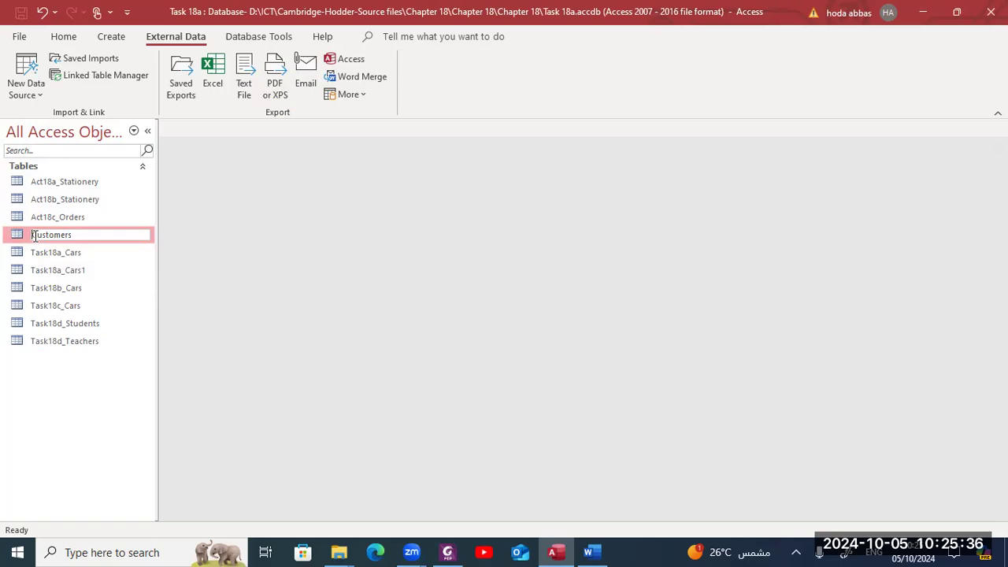
text(Act18c_)
key(Return)
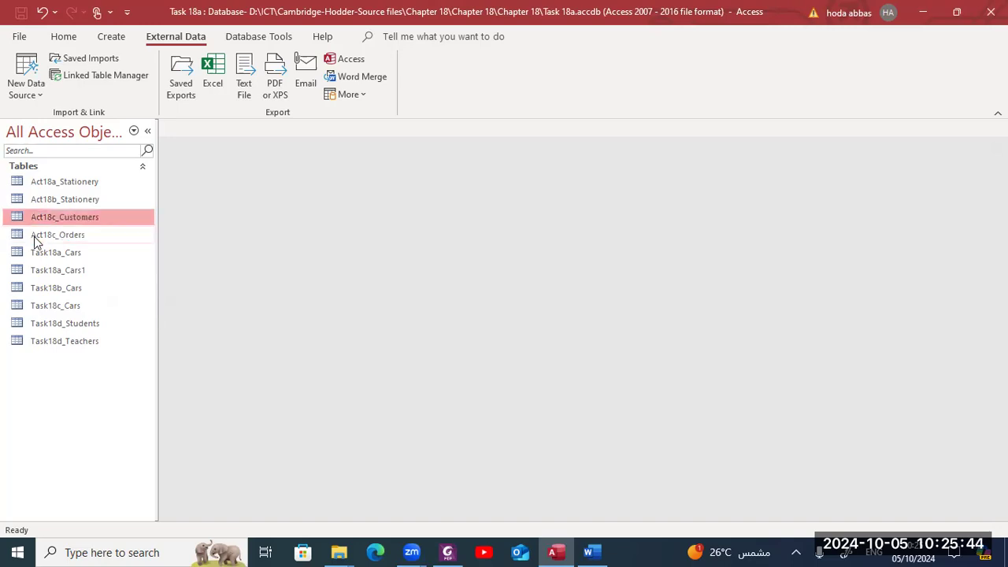
Open the Act18c_Orders table and switch it to Design View
double_click(45, 236)
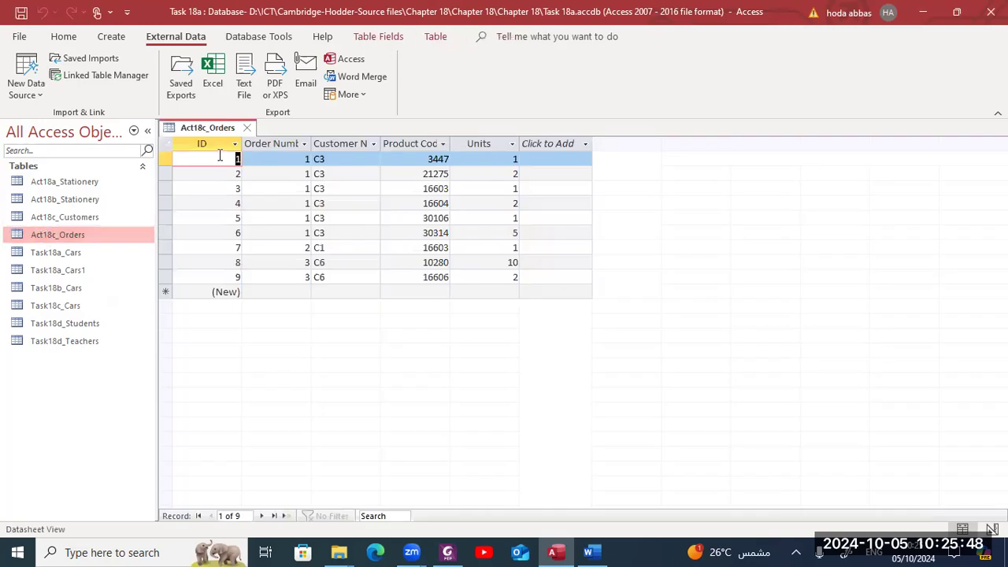
right_click(198, 136)
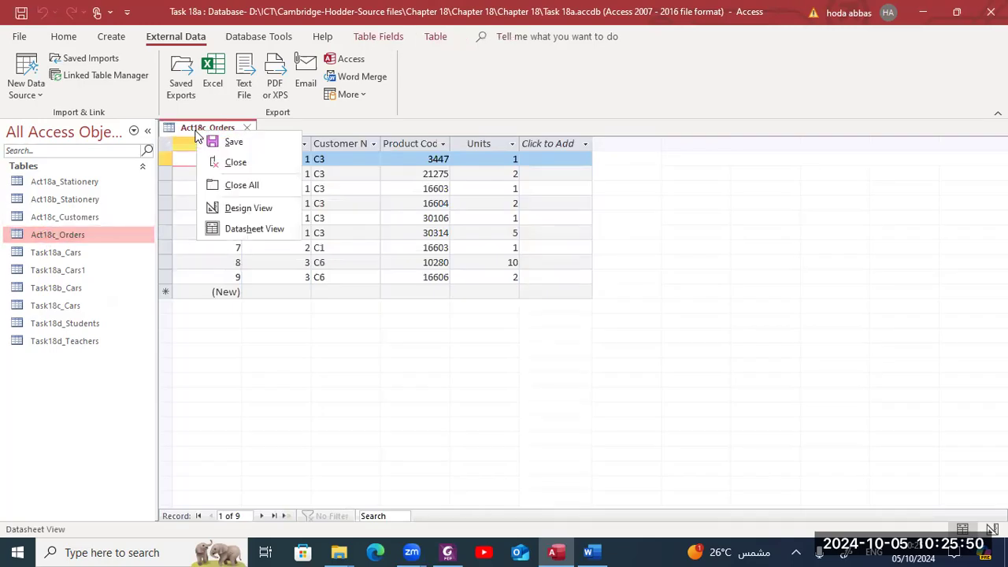
click(224, 210)
click(265, 199)
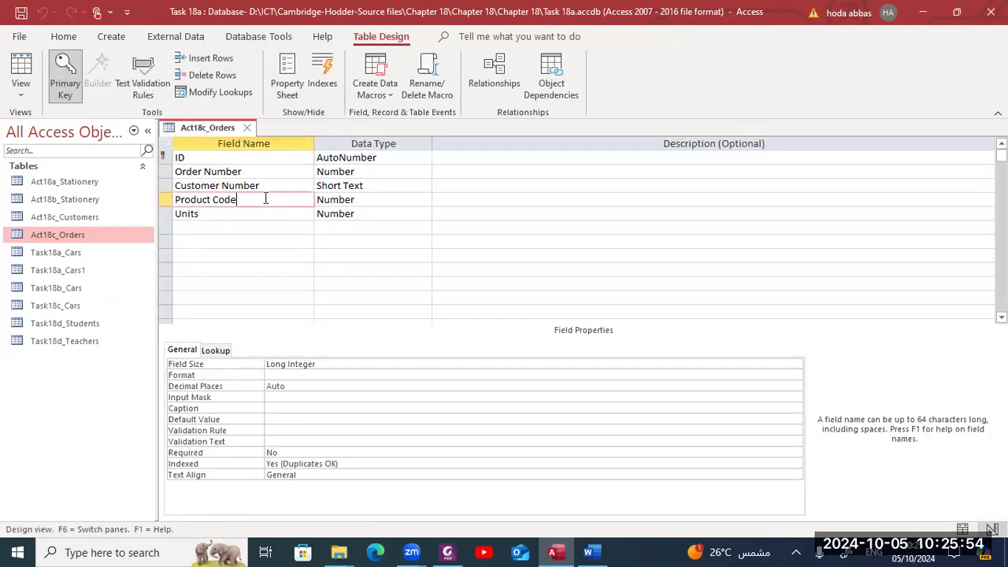
Check the orders.csv field names in the Foxit PDF, and rename the Order Number field to Order_Number in Access
key(alt+Tab)
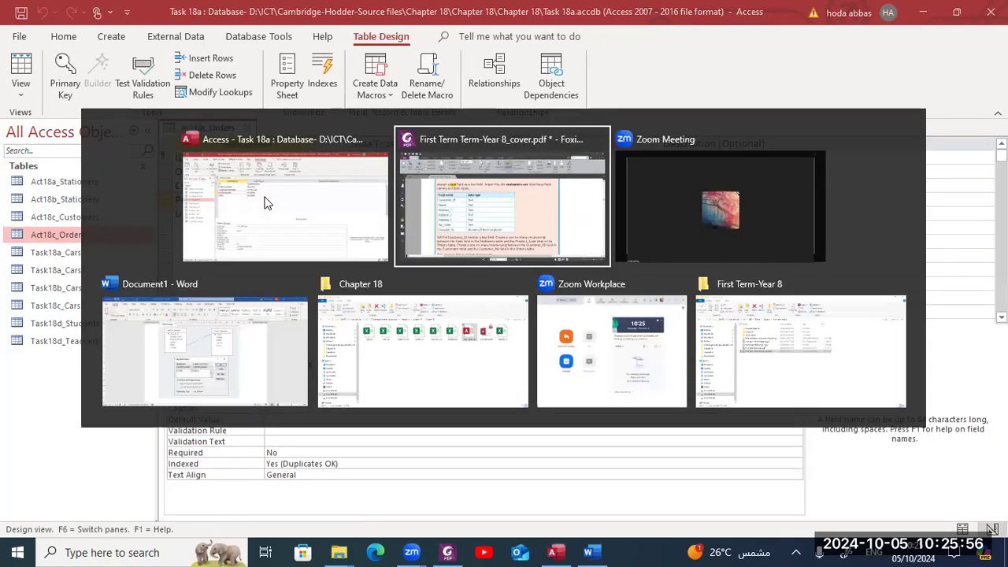
scroll(264, 198, up, 5)
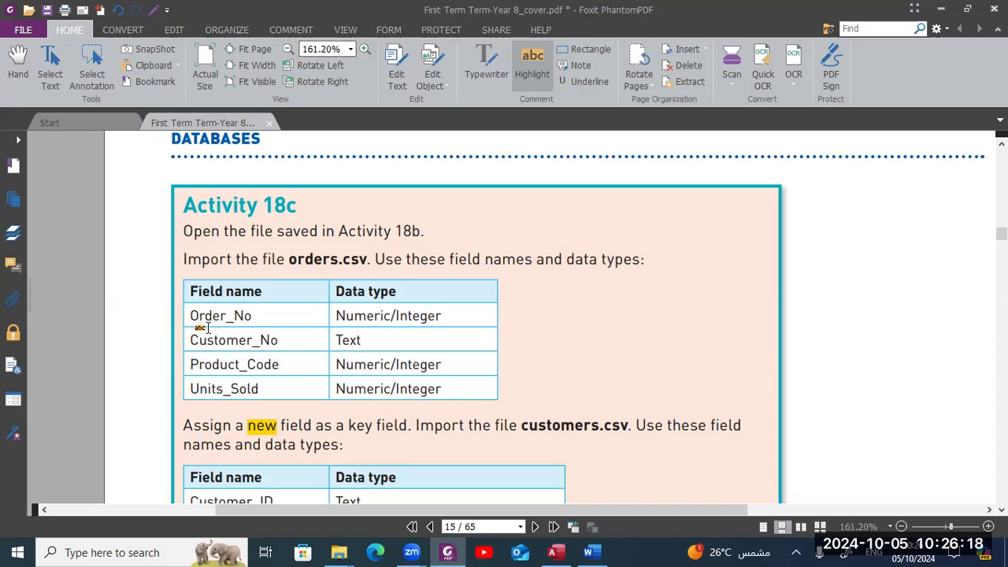
key(alt+Tab)
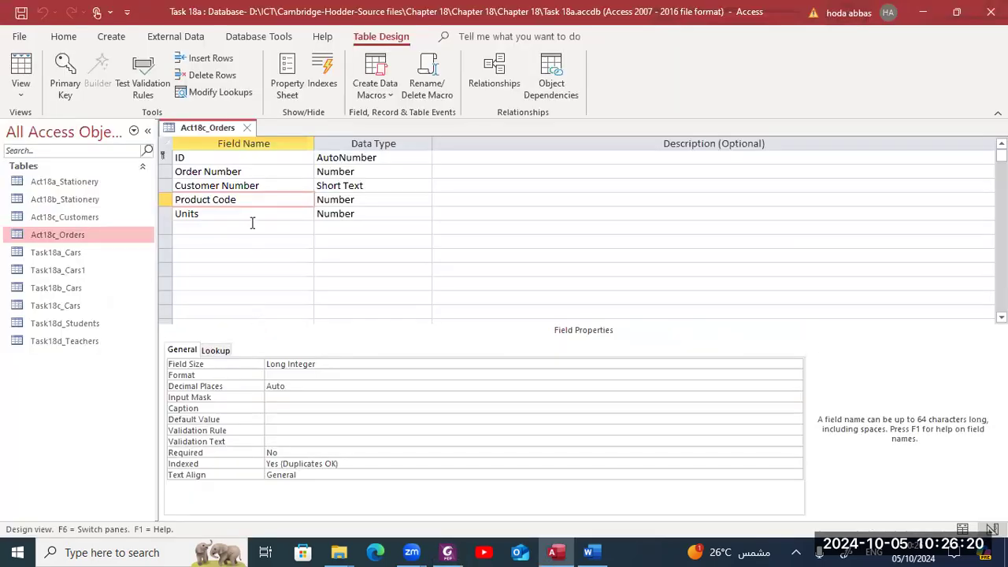
click(204, 172)
key(BackSpace)
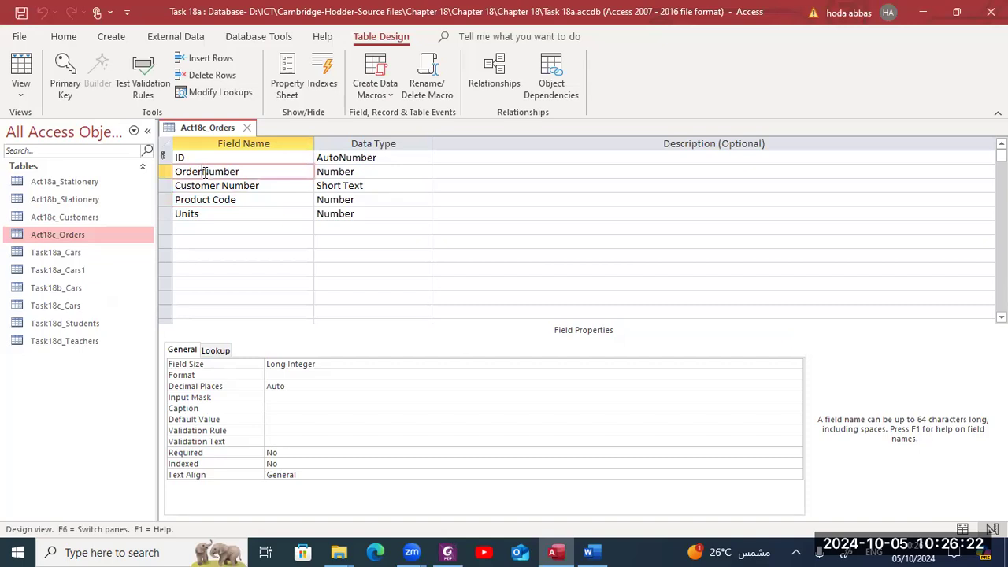
text(_)
key(alt+Tab)
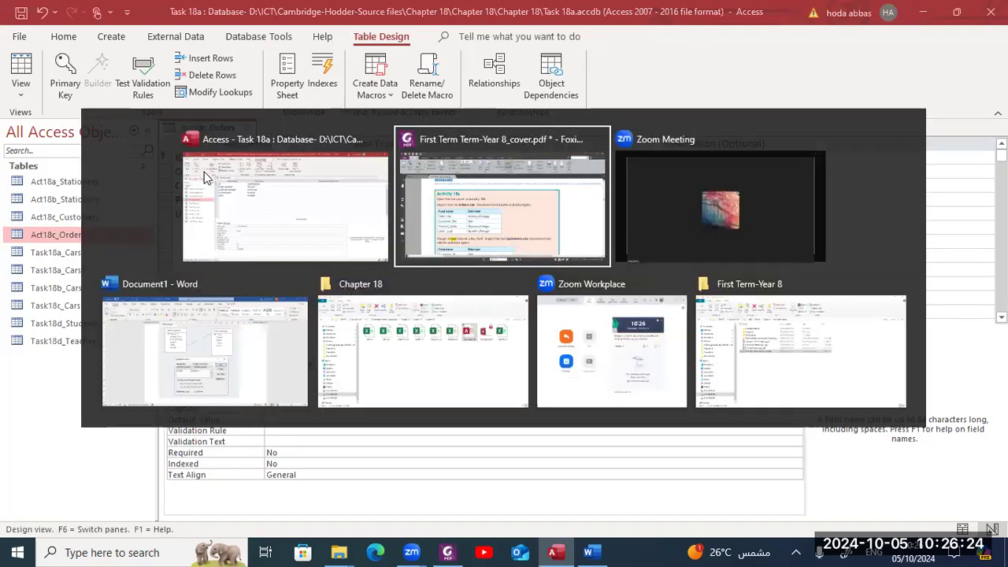
key(alt+Tab)
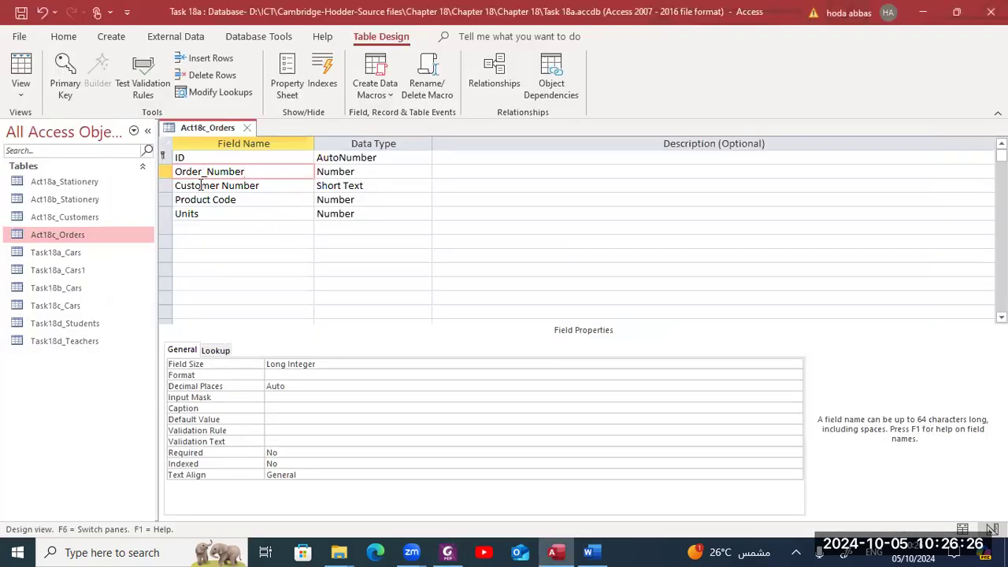
Rename the Customer Number field to Customer_No, checking the name against the field list in the PDF
click(222, 185)
key(BackSpace)
text(_)
key(BackSpace)
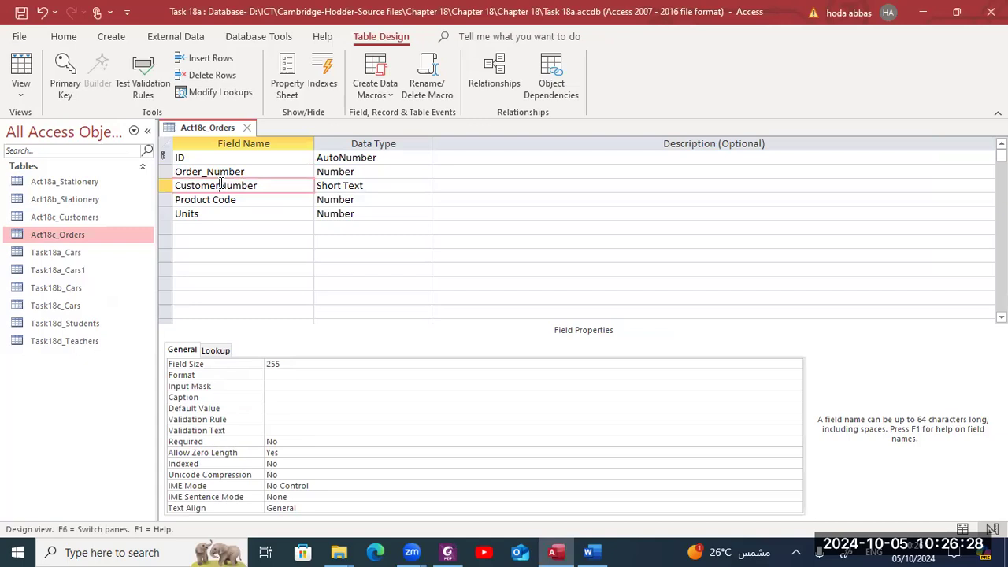
text(_)
key(BackSpace)
key(Delete)
key(Delete)
key(Delete)
key(Delete)
key(Delete)
key(Delete)
text(_N)
key(alt+Tab)
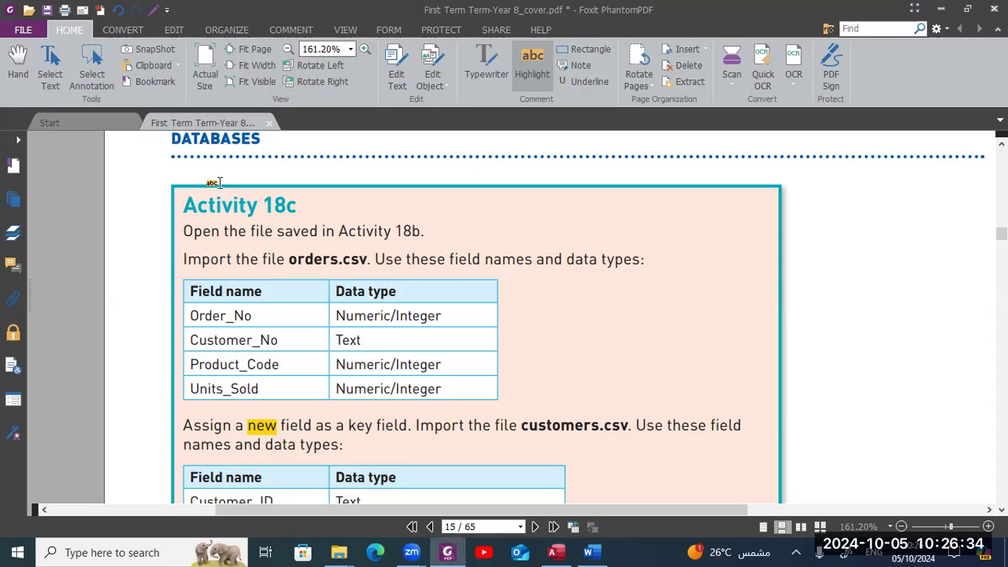
key(alt+Tab)
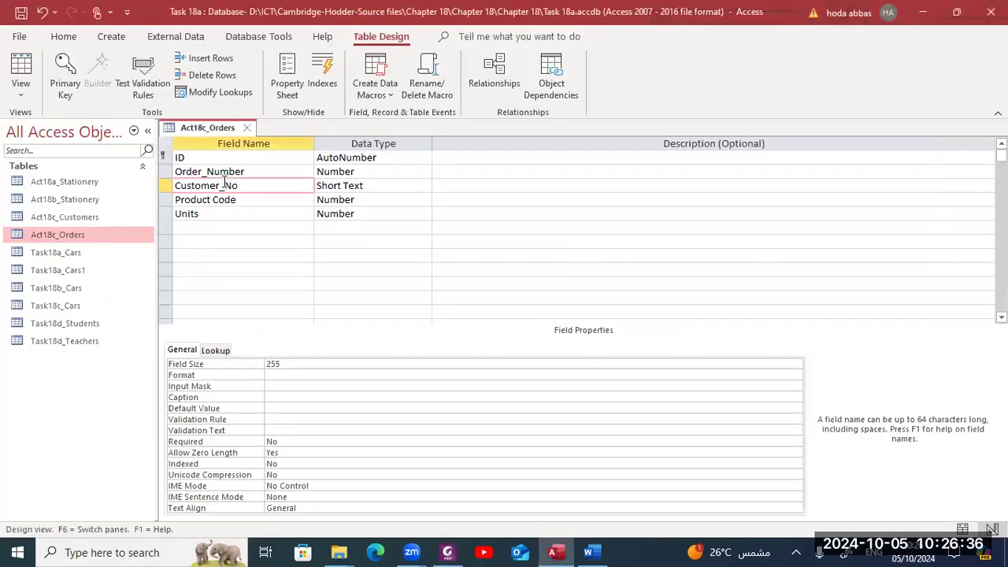
Shorten the order number field's name to Order_No
click(244, 172)
key(BackSpace)
key(BackSpace)
key(BackSpace)
key(BackSpace)
key(BackSpace)
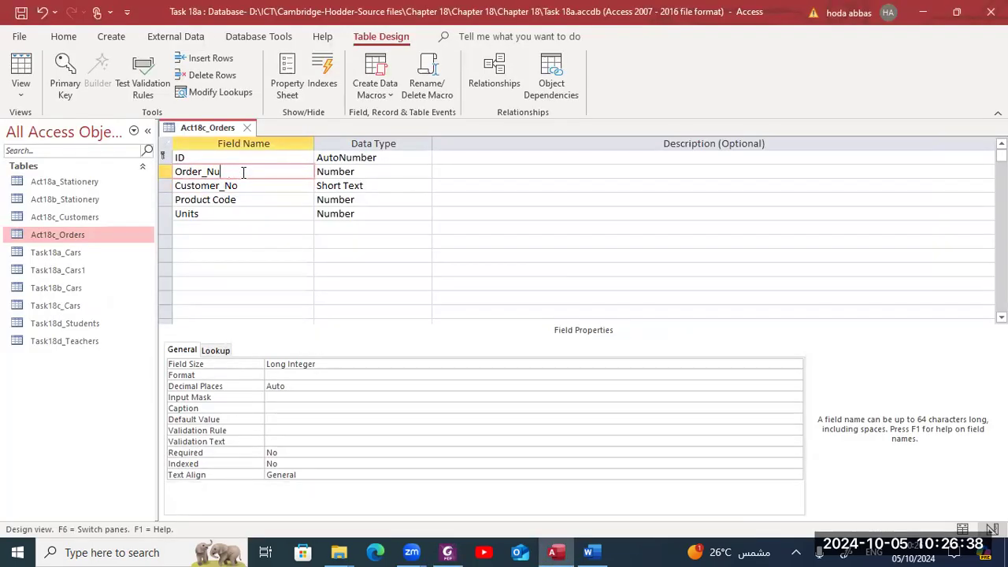
text(o)
Check the PDF field list, and rename the Product Code field to Product_Code in Access
click(239, 200)
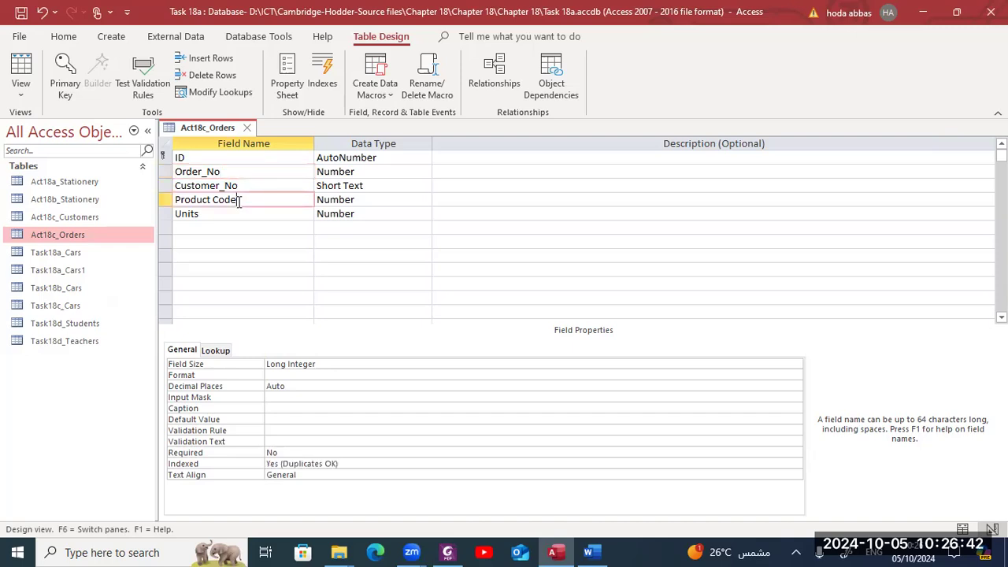
key(alt+Tab)
key(alt+Tab)
text(_)
key(Delete)
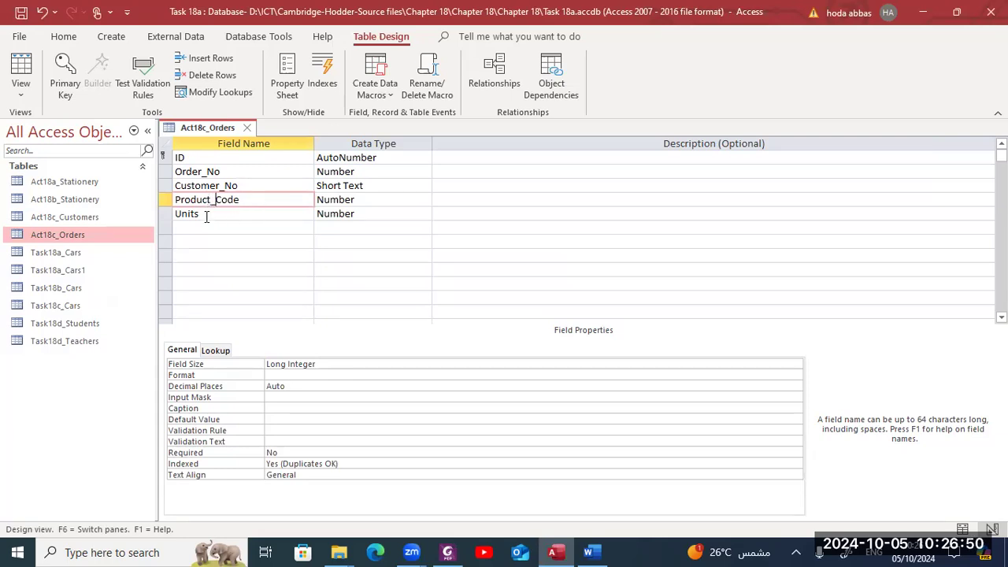
Look up the units field's required name in the PDF, and rename Units to Units_Sold in Access
click(206, 216)
key(alt+Tab)
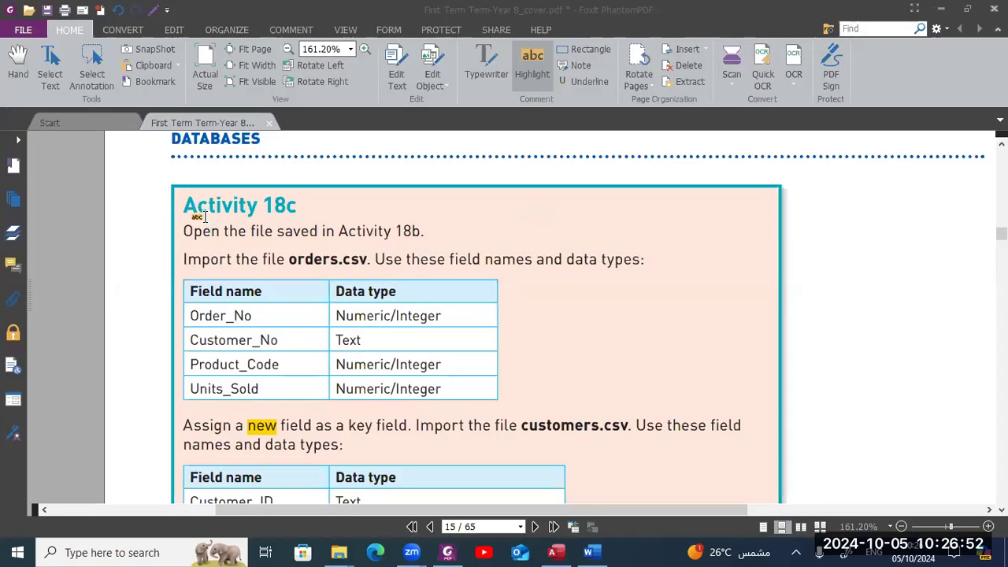
key(alt+Tab)
text(_Sold)
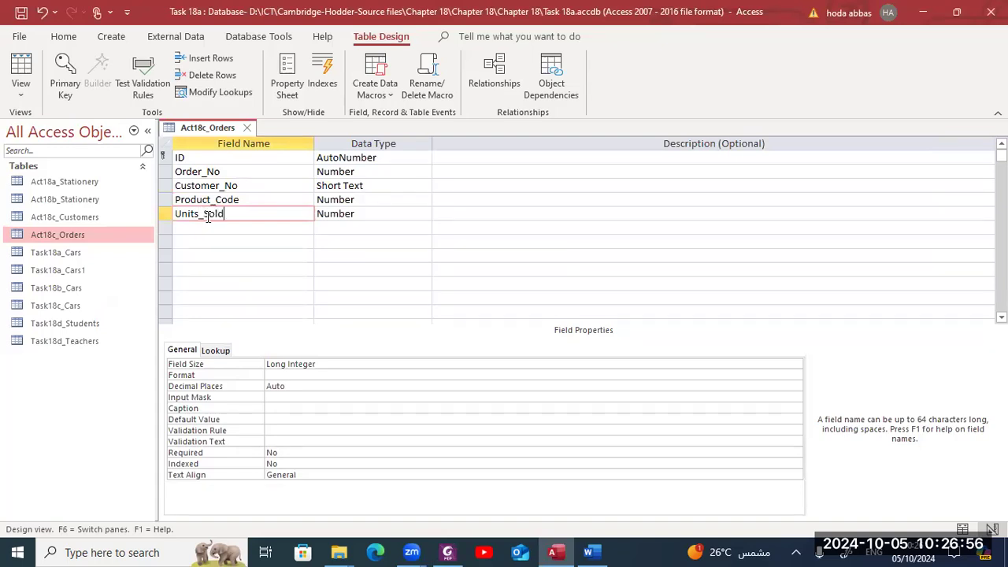
Compare the required orders data types in the PDF with the properties of Order_No, Product_Code and Units_Sold in Access
key(alt+Tab)
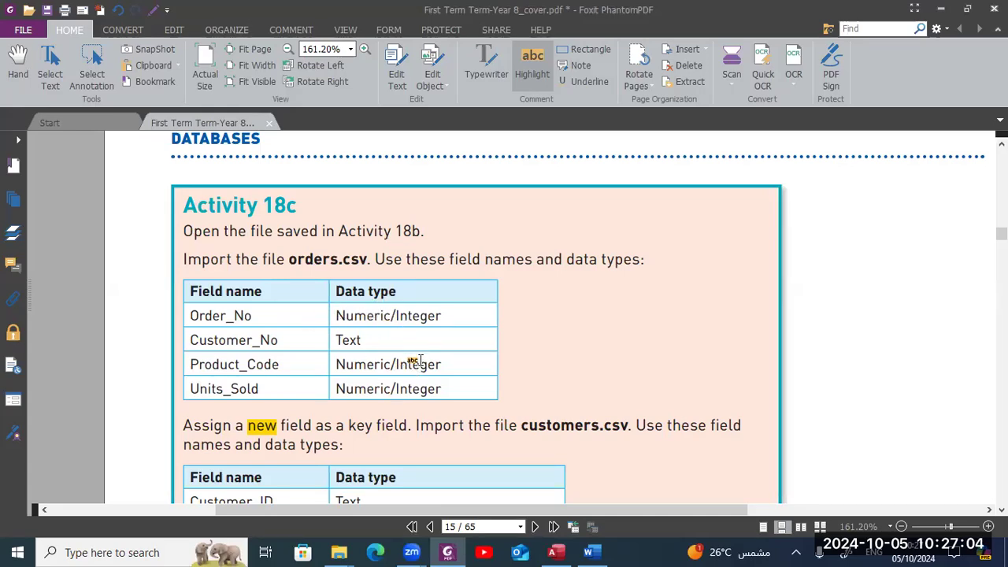
key(alt+Tab)
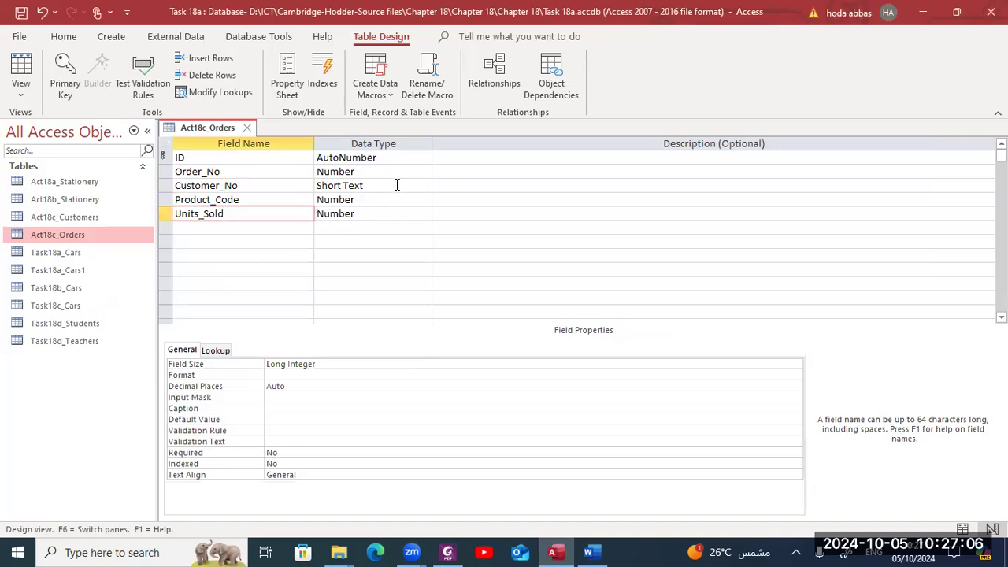
click(397, 172)
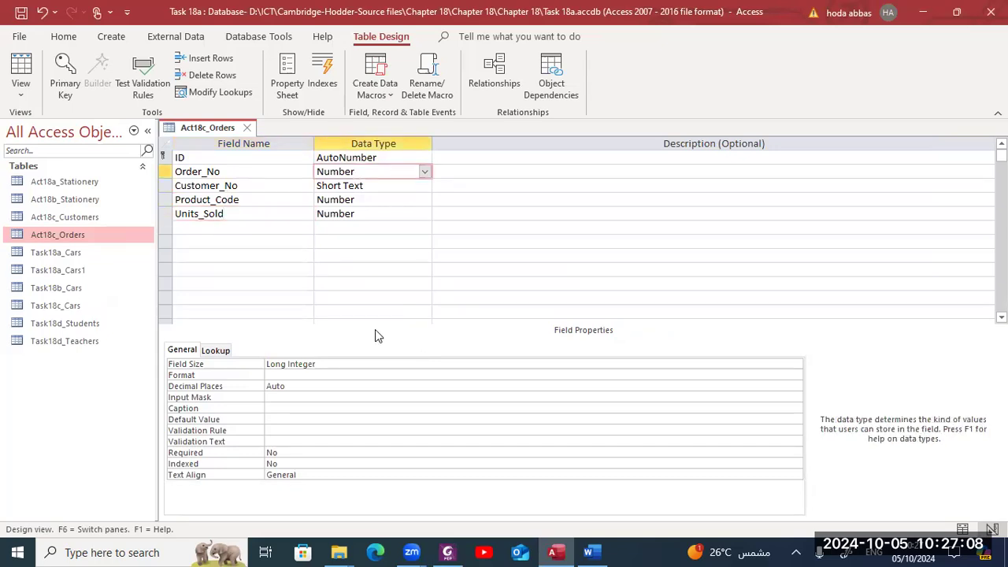
click(419, 199)
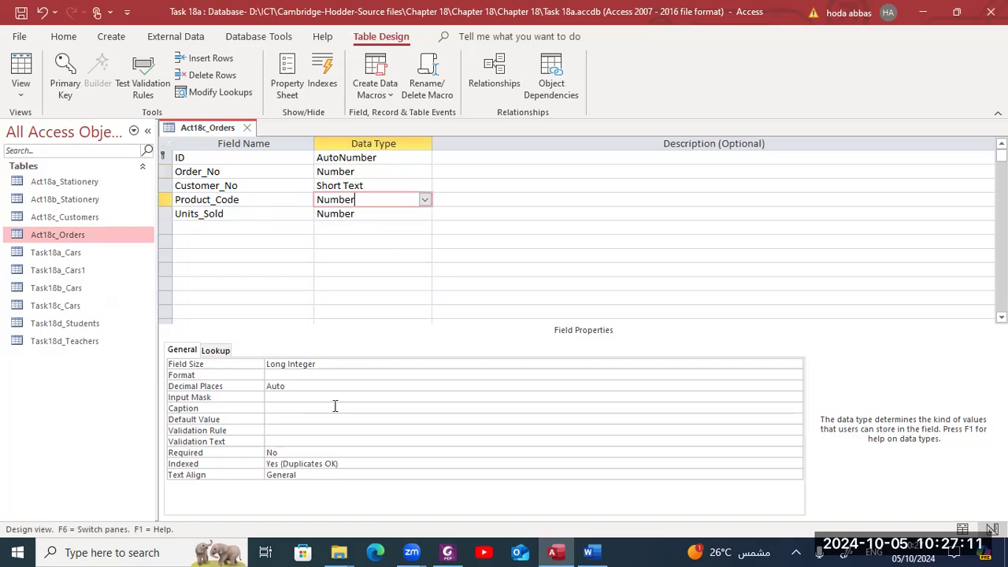
click(383, 214)
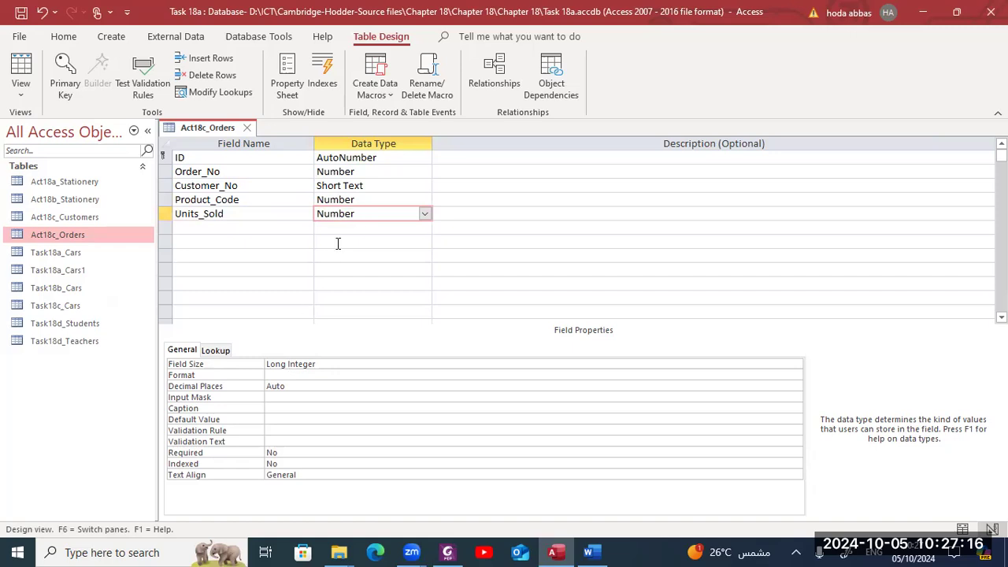
Save the Act18c_Orders table design and close the table
right_click(219, 129)
click(230, 135)
click(245, 129)
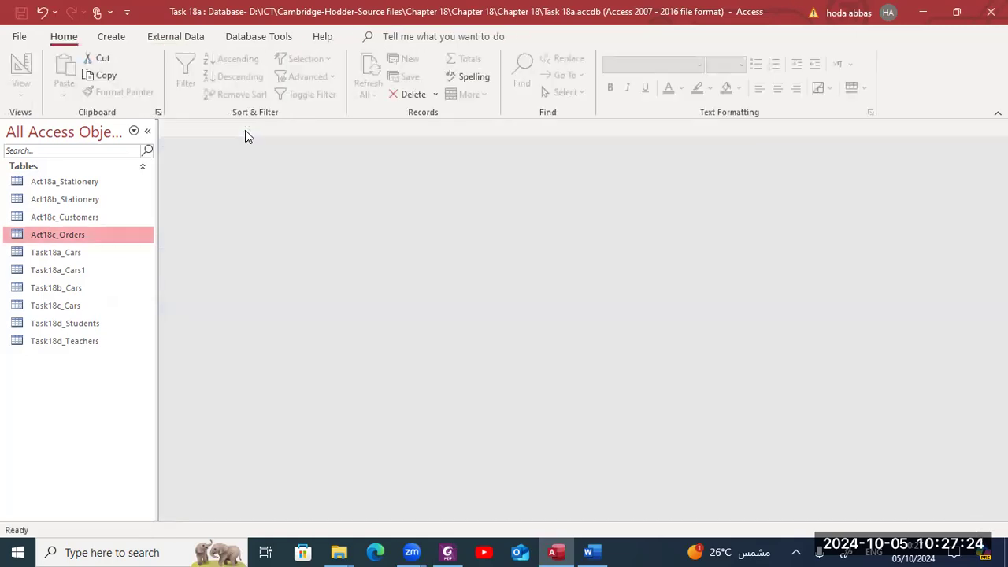
Open the Act18c_Customers table and switch it to Design View
click(120, 221)
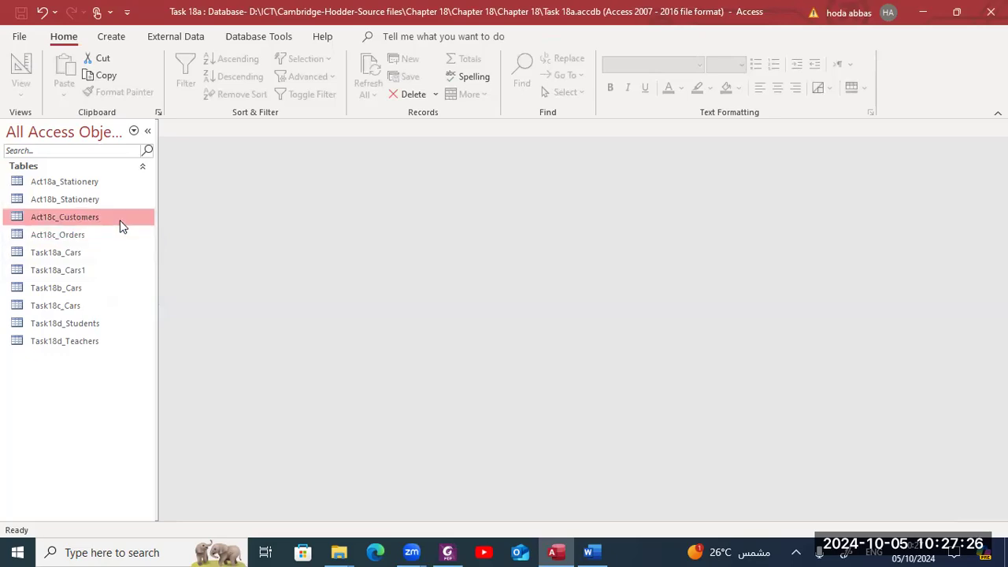
double_click(120, 222)
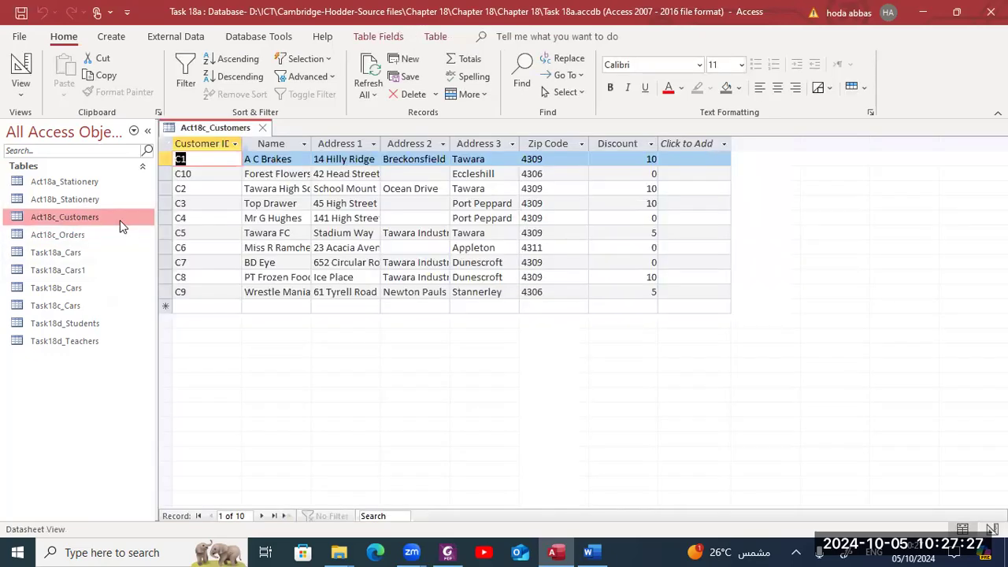
click(27, 69)
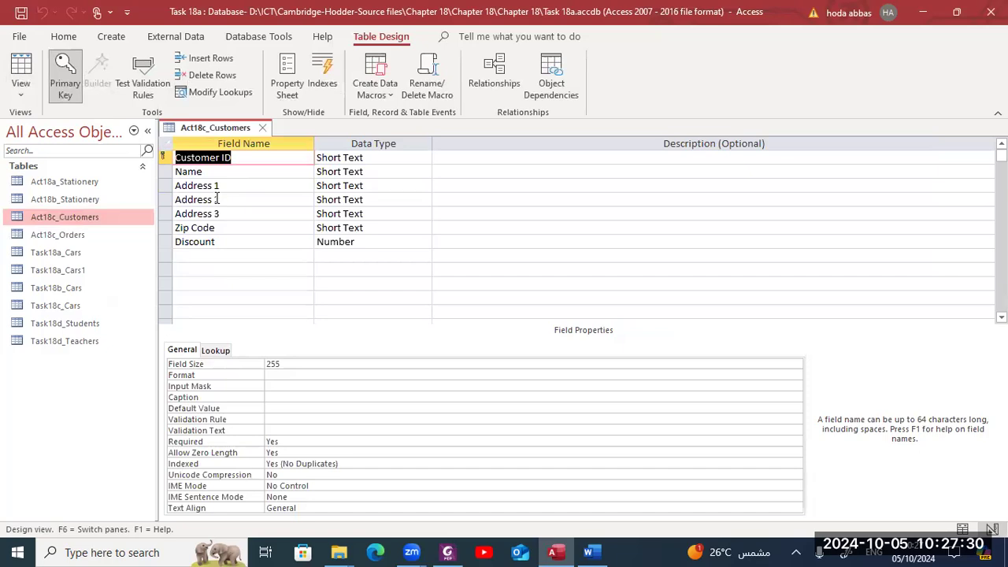
Check the customers.csv field names in the Foxit PDF, and rename the Customer ID field to Customer_ID in Access
key(alt+Tab)
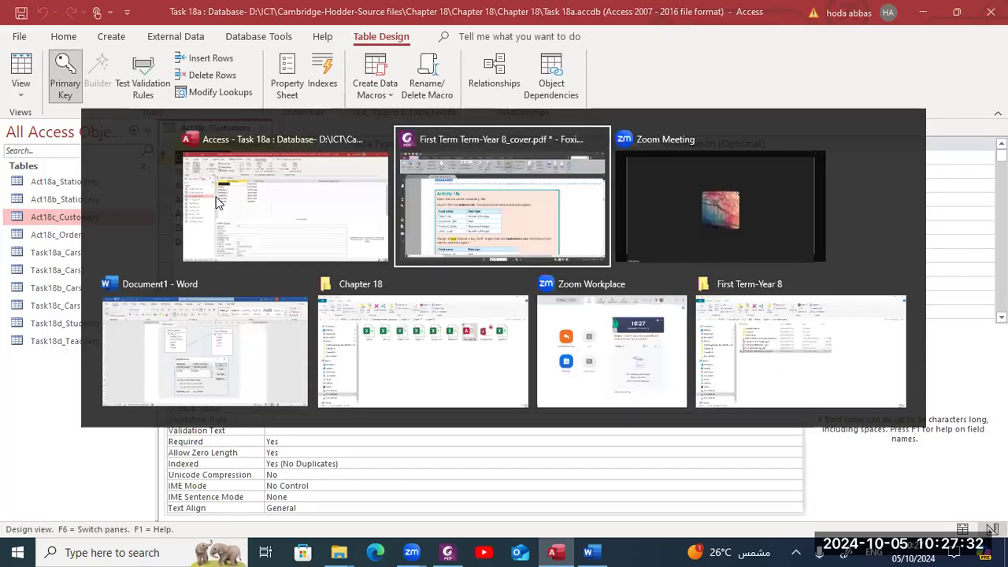
scroll(215, 197, down, 3)
scroll(215, 198, down, 4)
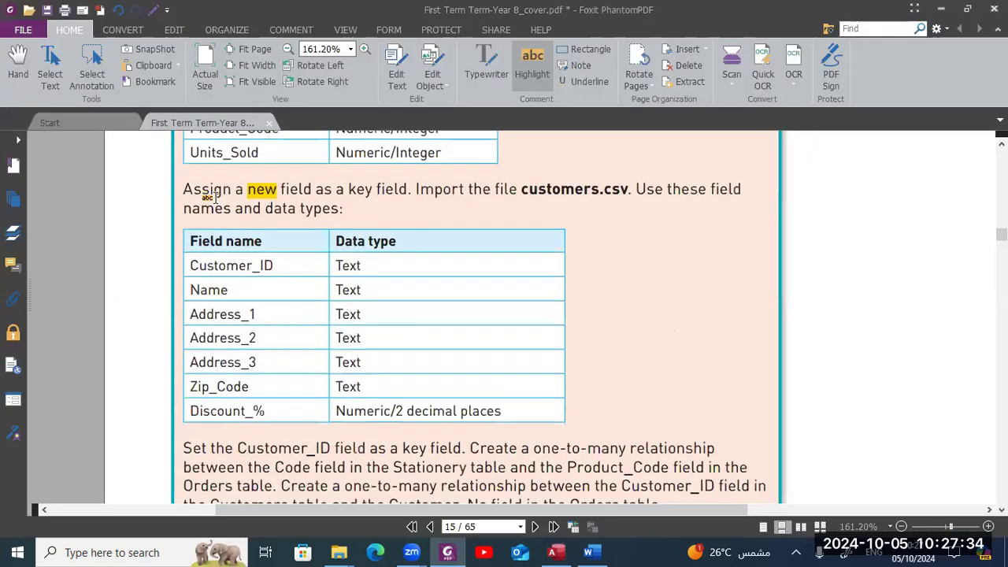
key(alt+Tab)
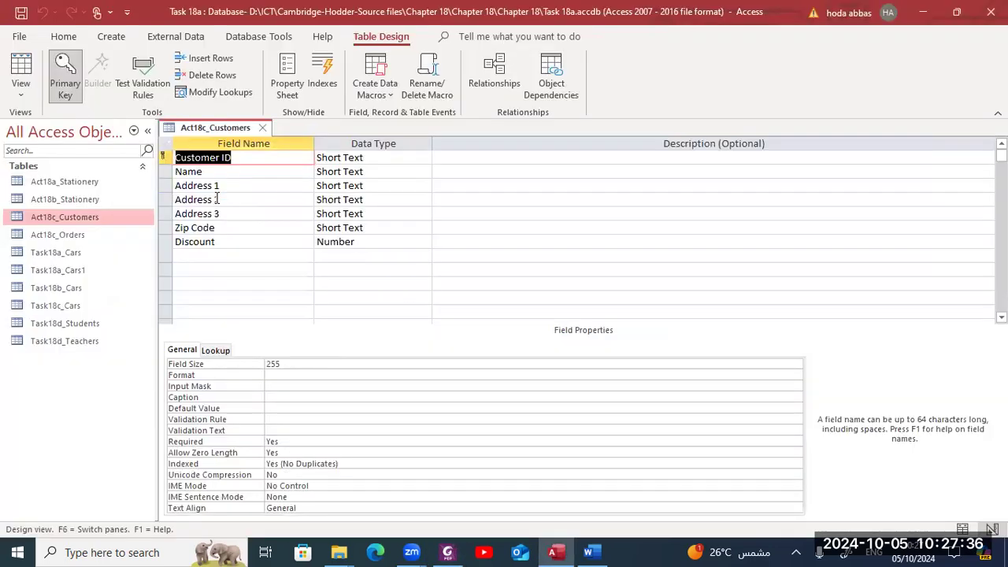
click(224, 157)
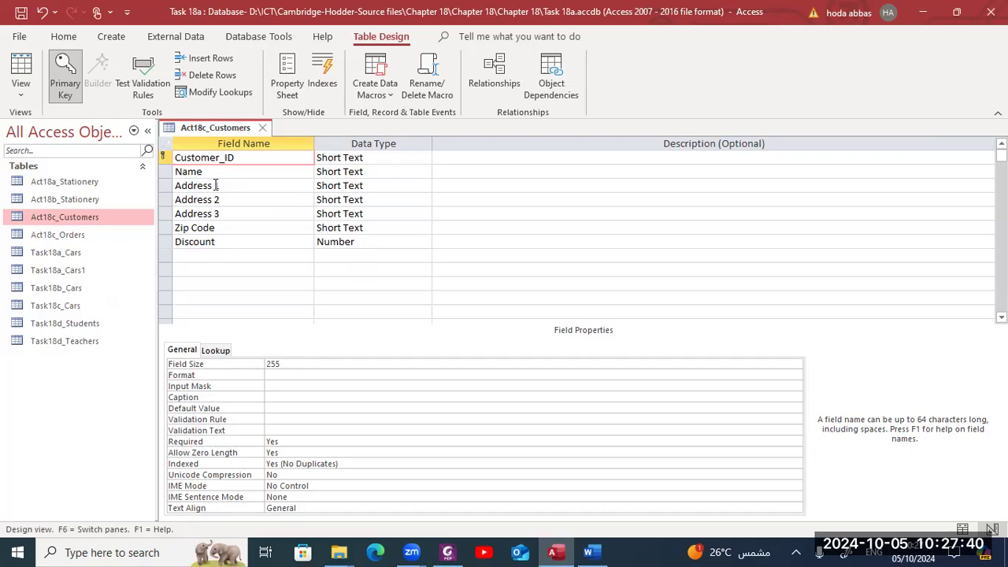
Rename the three address fields in Act18c_Customers to Address_1, Address_2 and Address_3
click(216, 185)
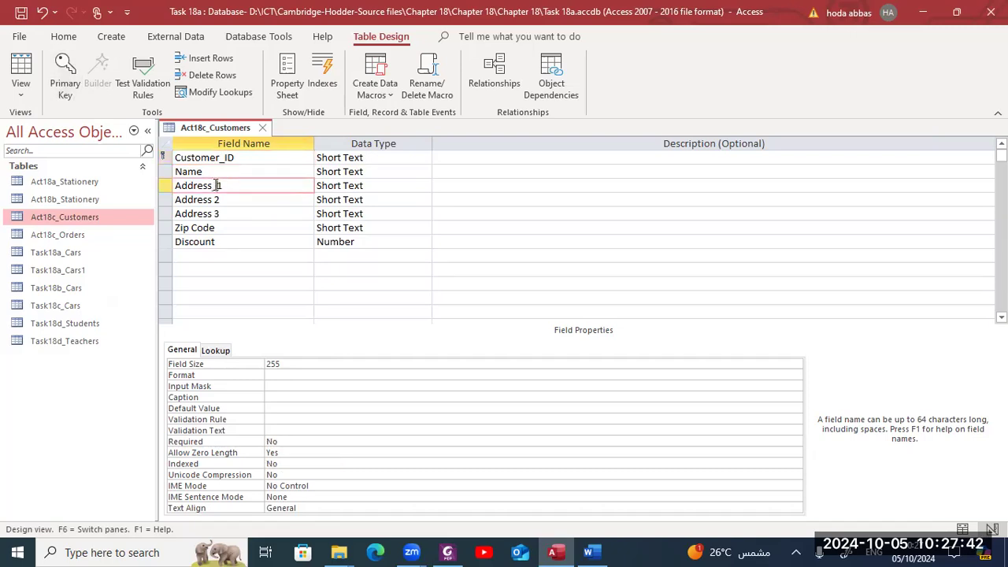
key(BackSpace)
text(_)
click(216, 199)
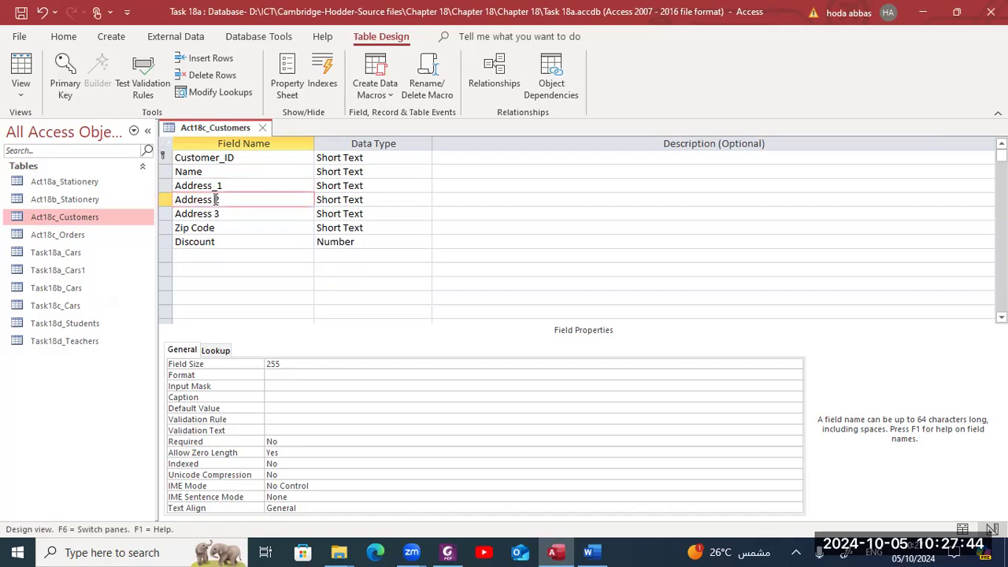
text(_2)
click(215, 212)
key(BackSpace)
text(_)
Check the remaining customers field names in the Foxit PDF, and rename the last two Access fields to Zip_Code and Discount_%
key(alt+Tab)
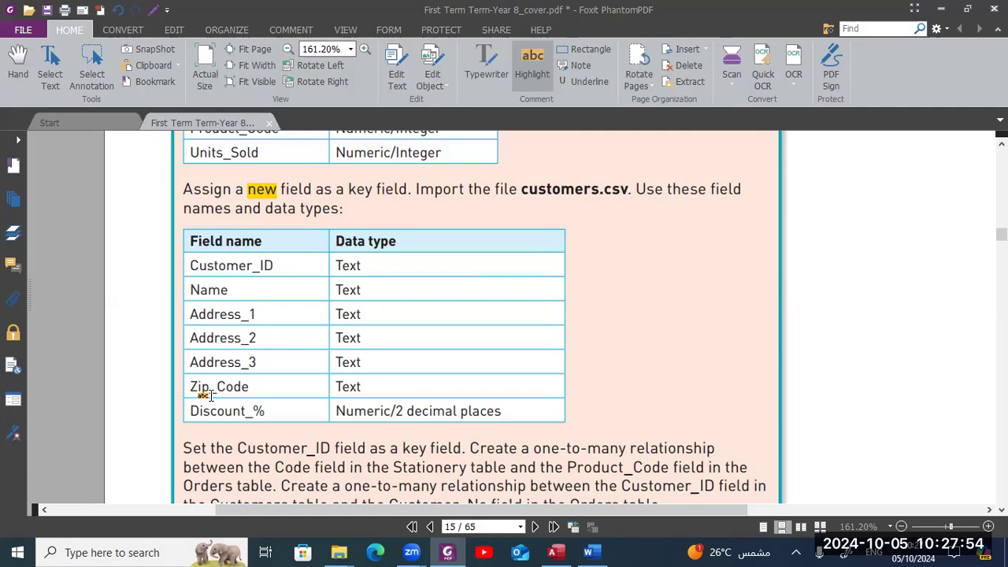
key(alt+Tab)
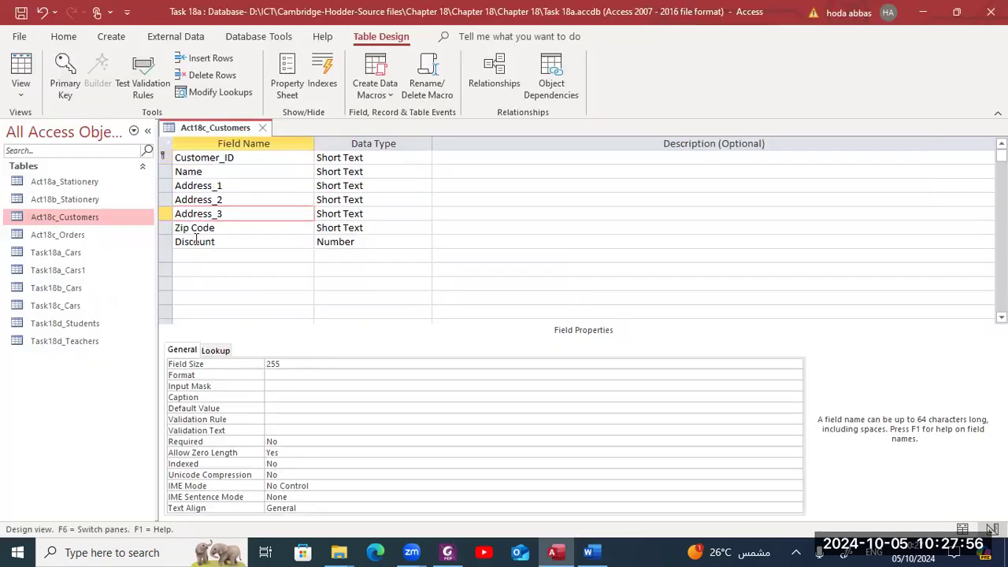
click(191, 228)
key(Delete)
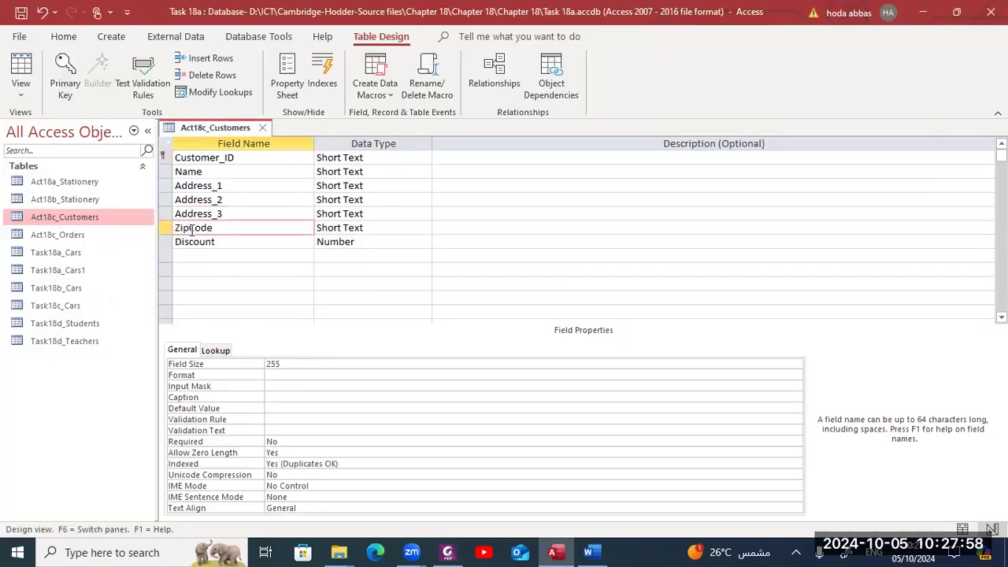
text(_)
key(alt+Tab)
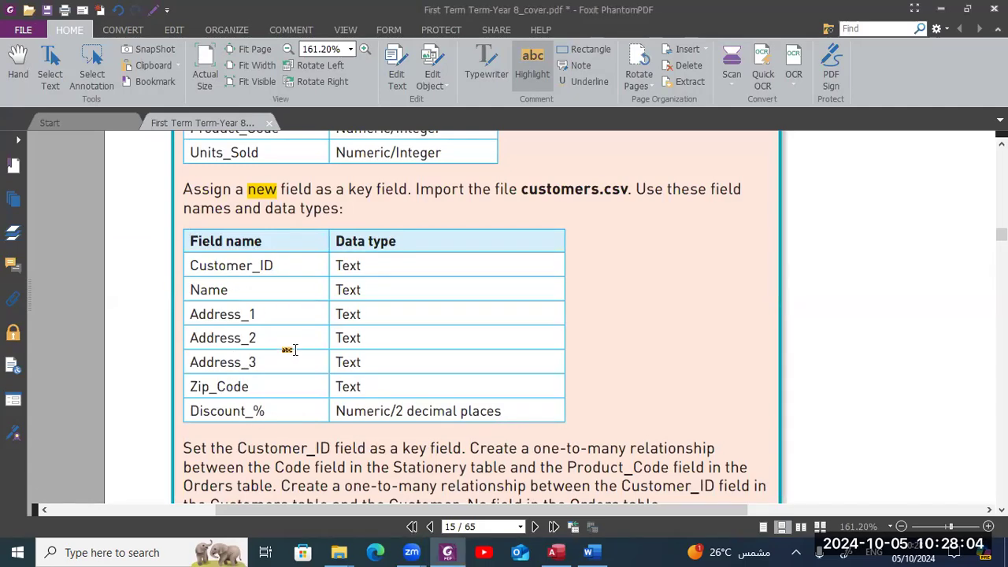
key(alt+Tab)
click(236, 244)
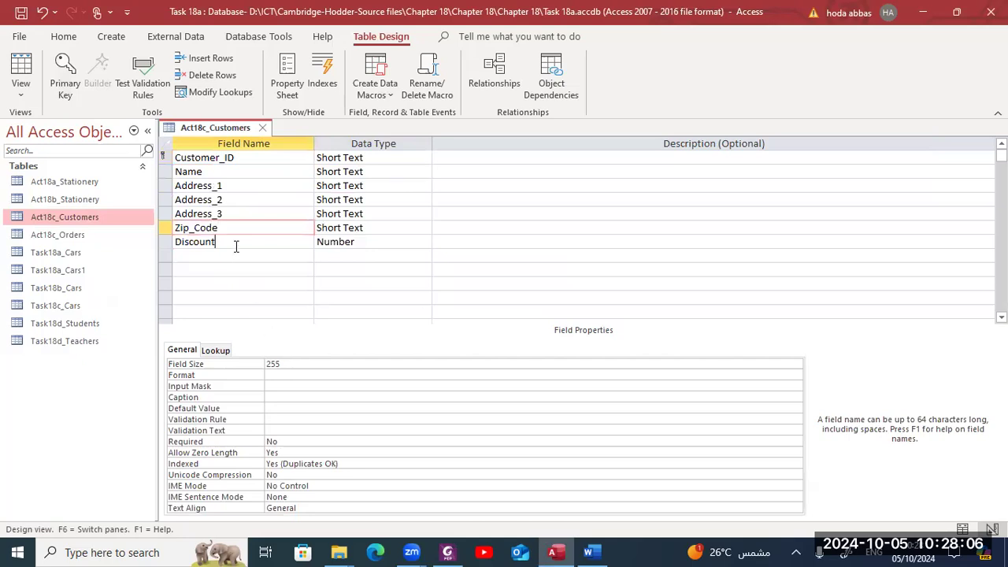
text(_%)
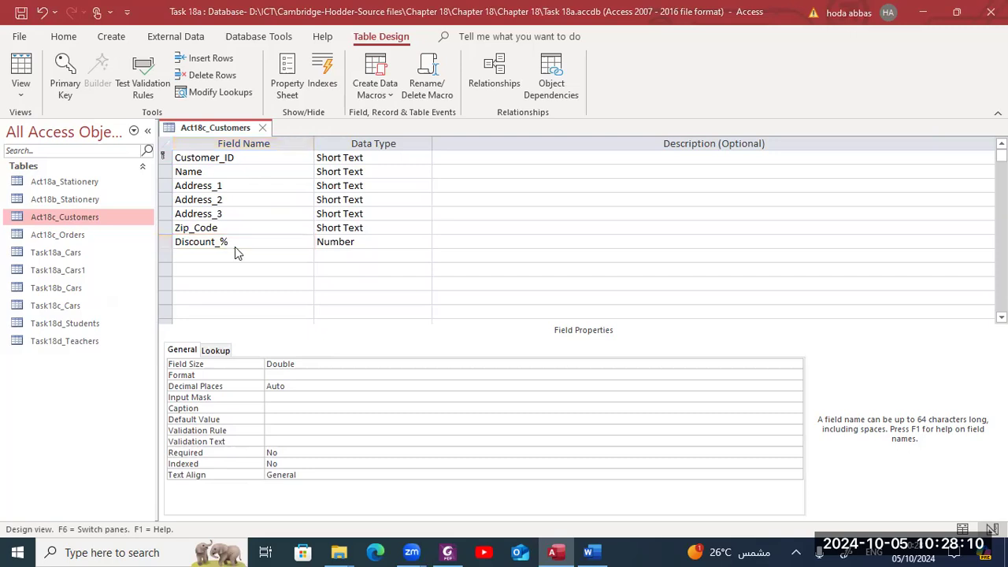
Compare the required customers data types in the PDF with the types and properties of Zip_Code and Discount_% in Access
key(alt+Tab)
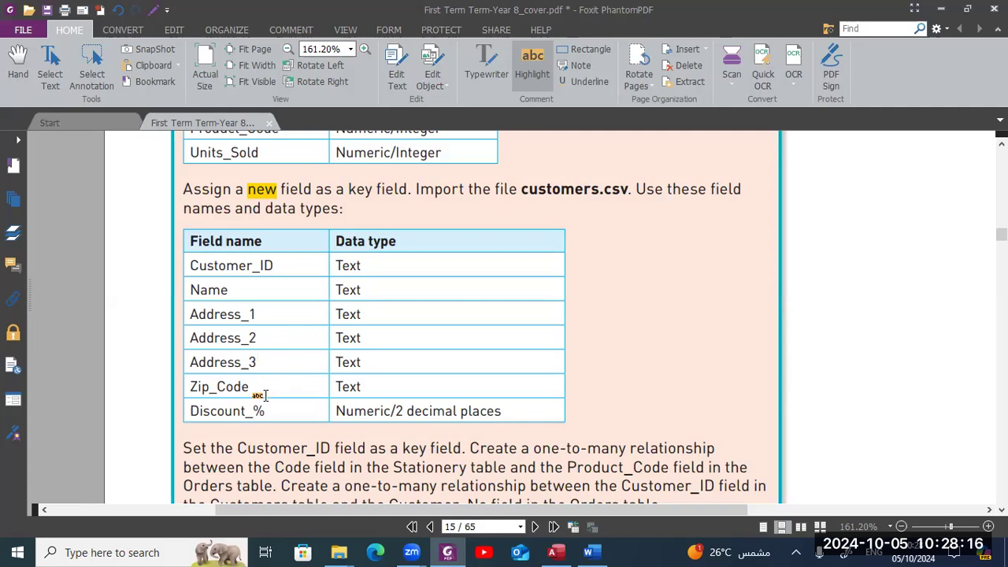
key(alt+Tab)
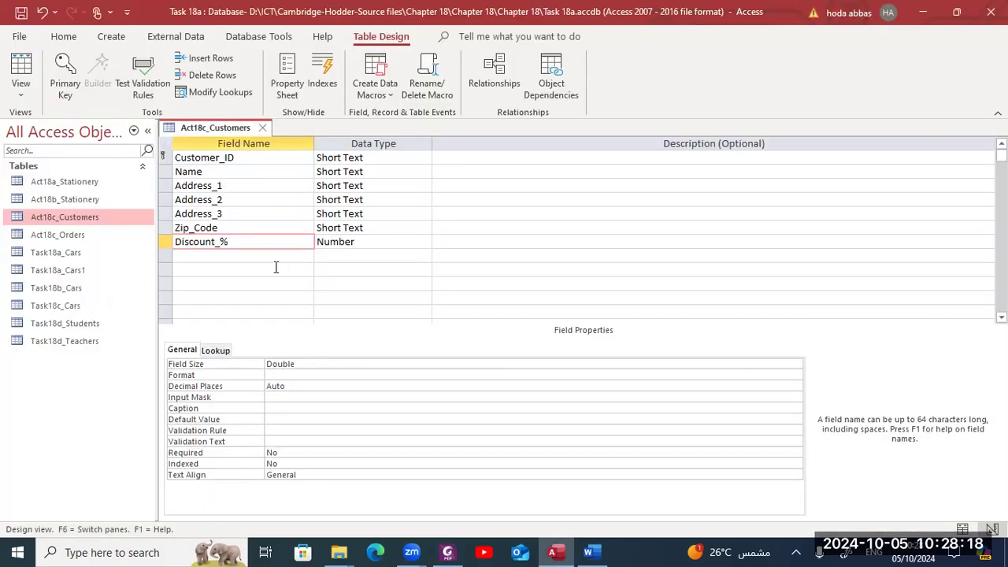
key(alt+Tab)
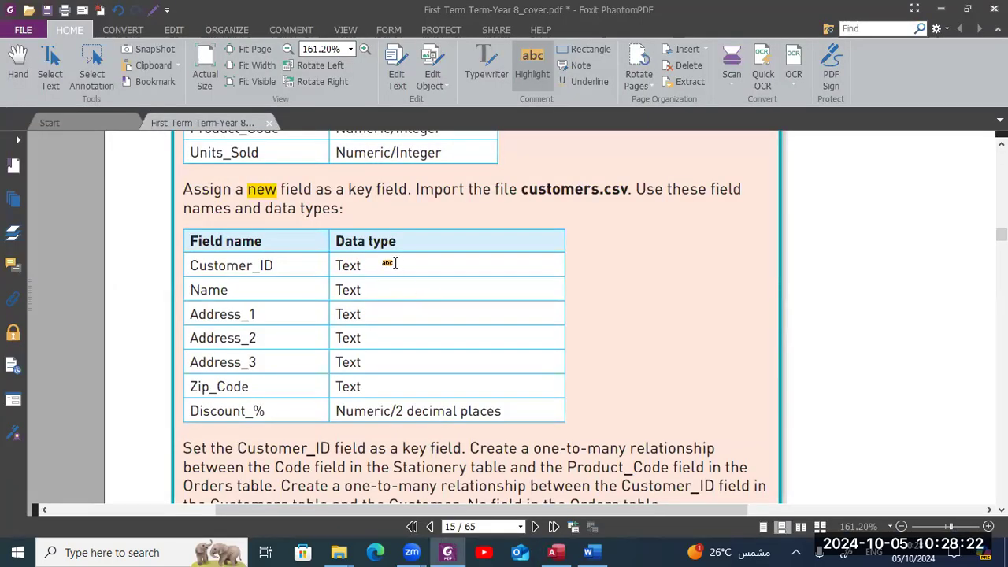
key(alt+Tab)
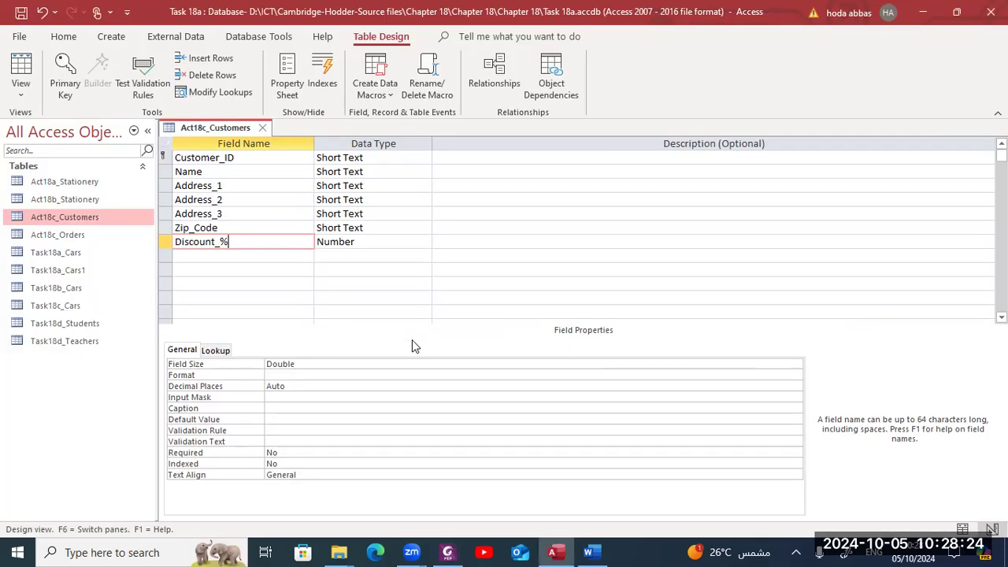
click(385, 228)
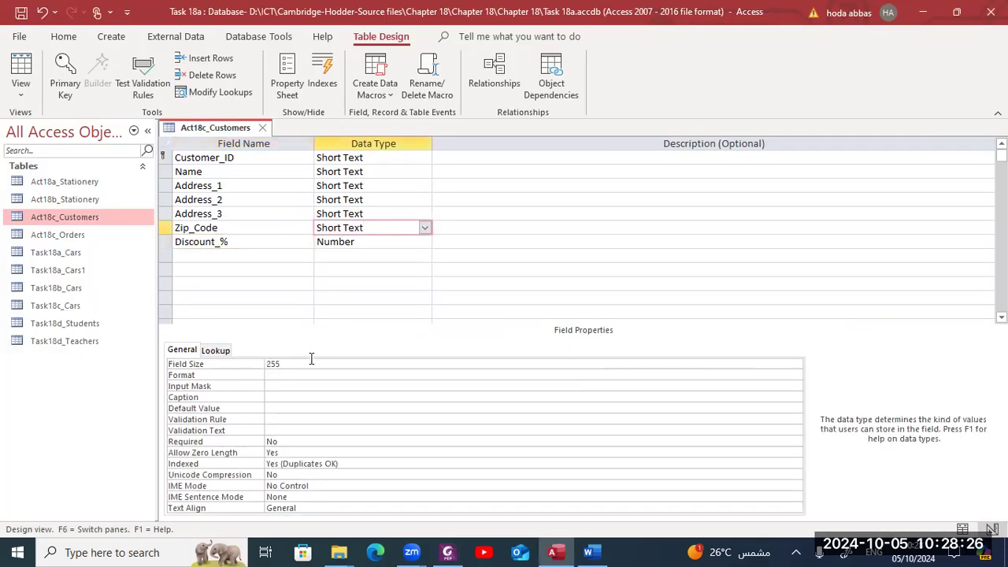
click(383, 241)
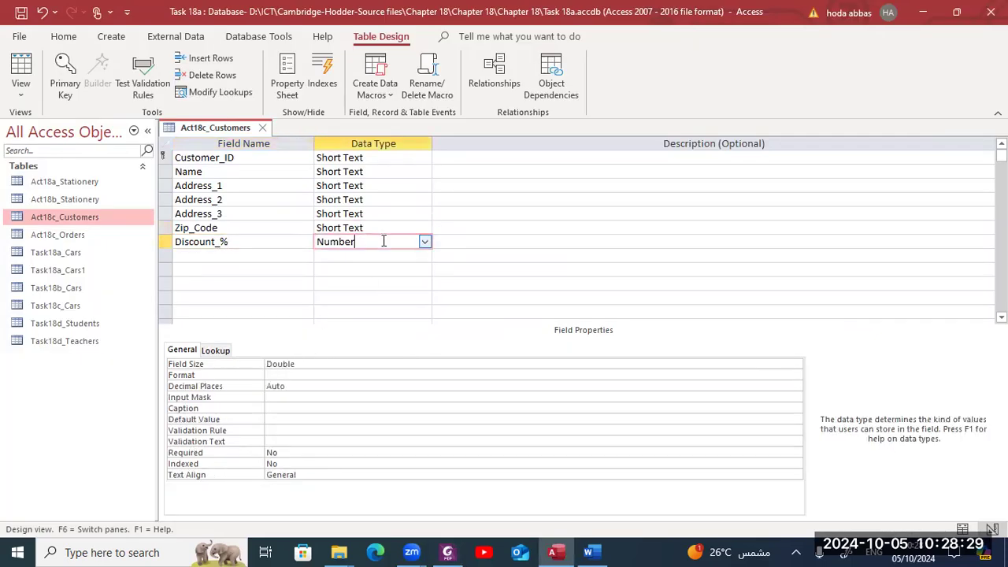
click(320, 376)
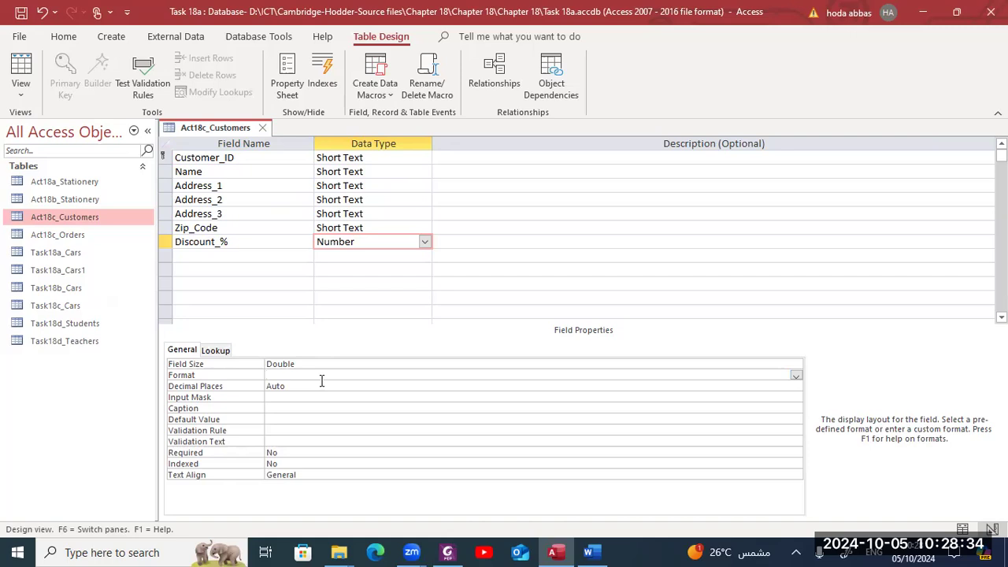
click(324, 385)
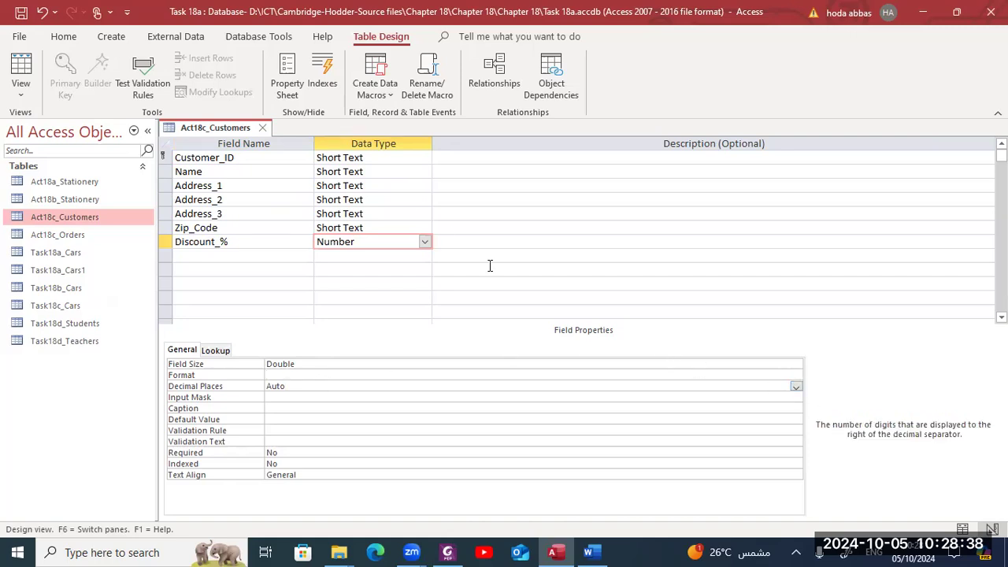
Save and close the Act18c_Customers table design, and reopen the table in Datasheet View
click(263, 128)
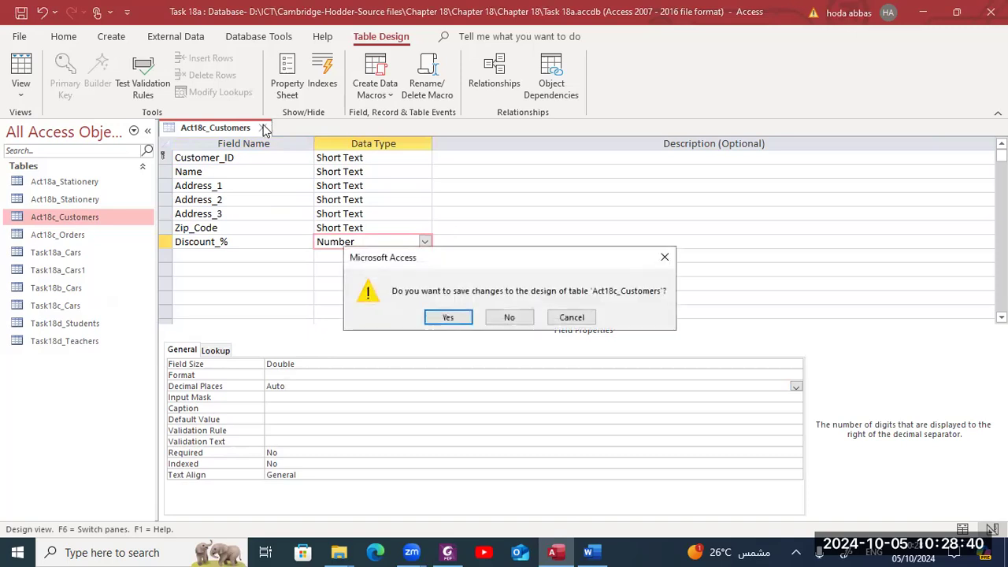
key(Return)
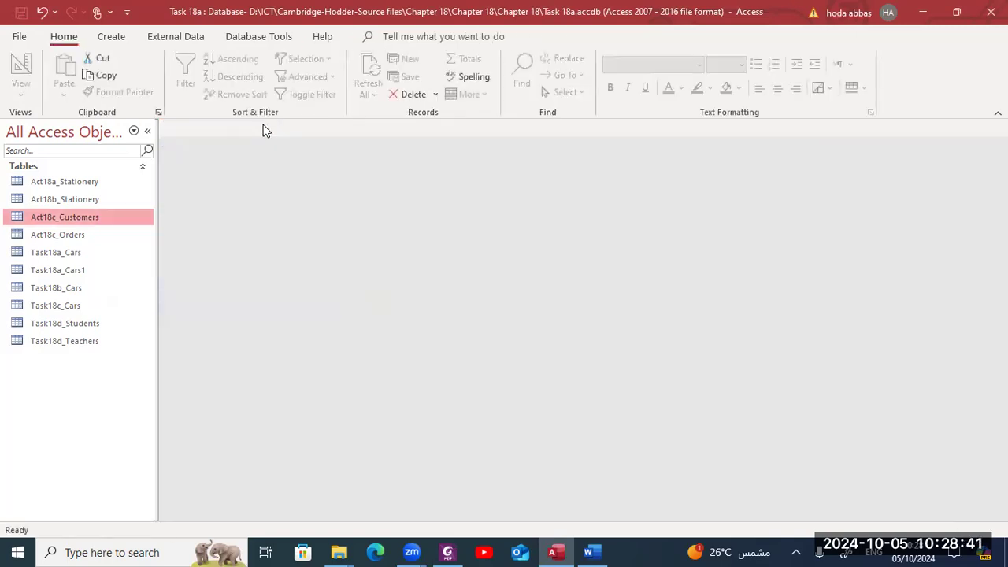
double_click(124, 222)
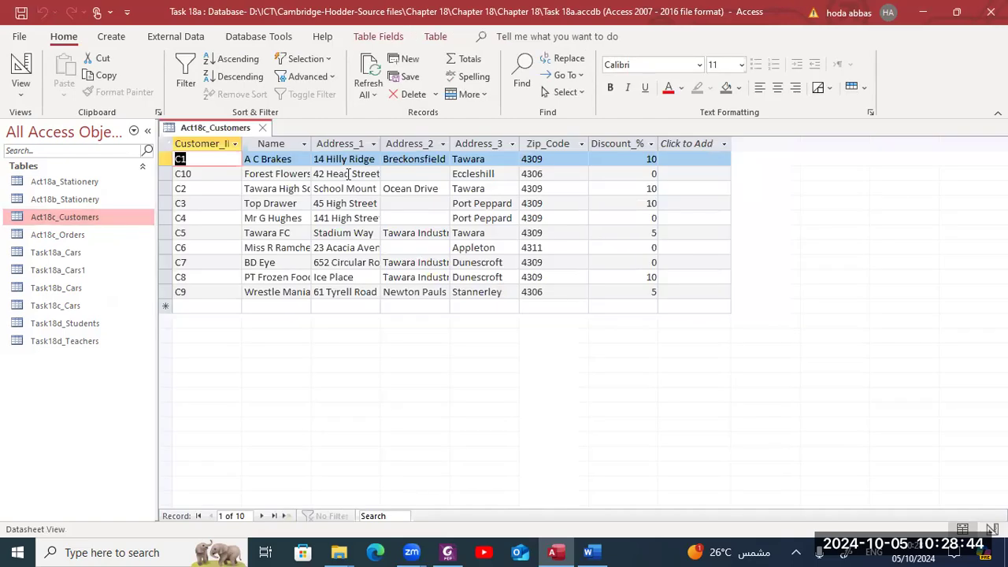
Check the Discount_% column in the datasheet against the number format required in the PDF
click(621, 142)
key(alt+Tab)
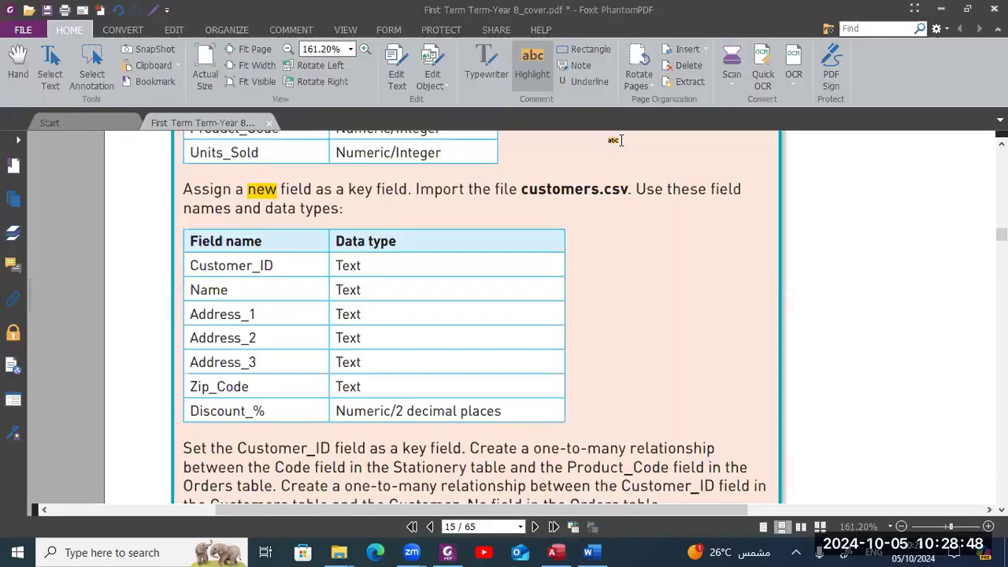
key(alt+Tab)
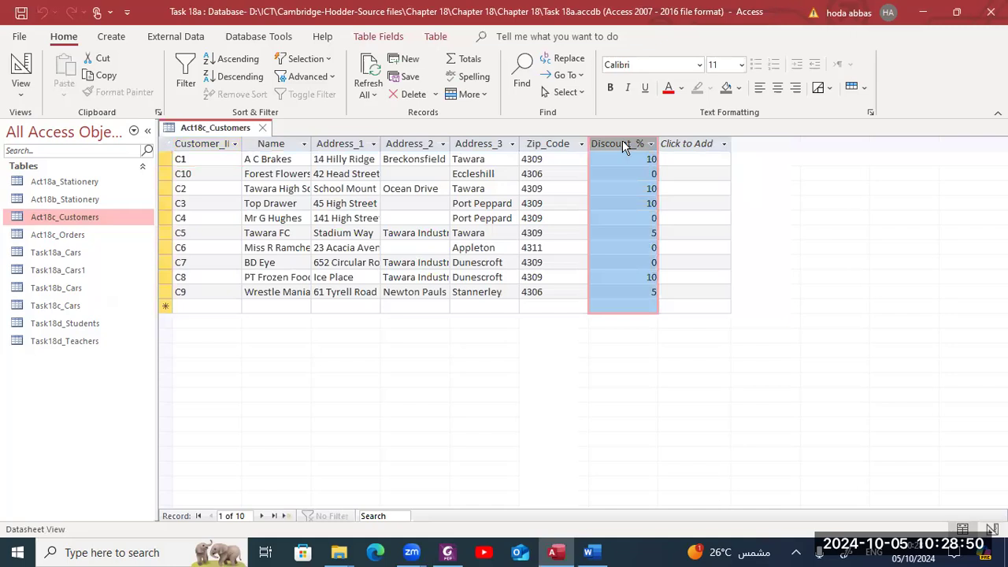
Switch Act18c_Customers to Design View and set the Decimal Places of the Discount_% field to 2
key(alt)
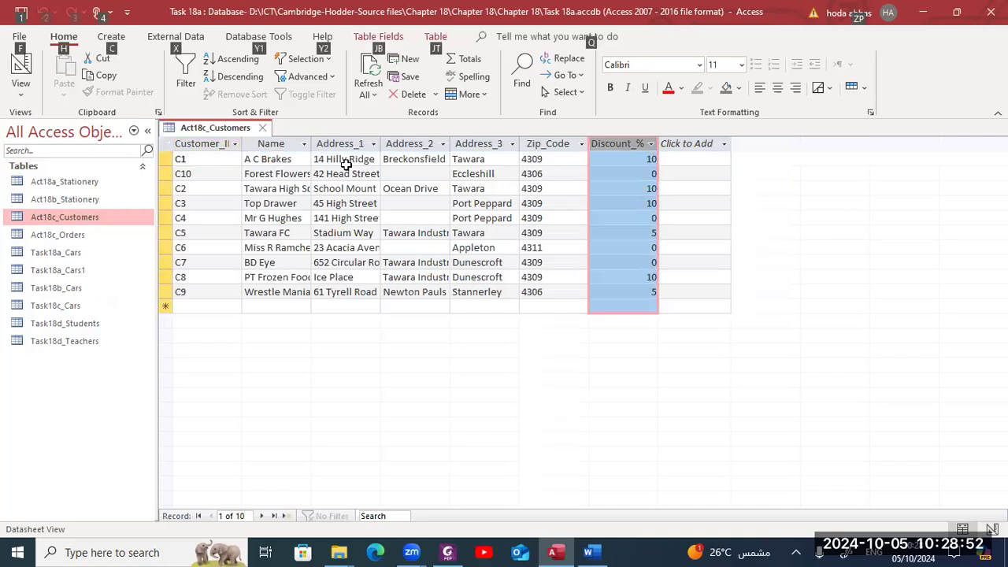
click(18, 74)
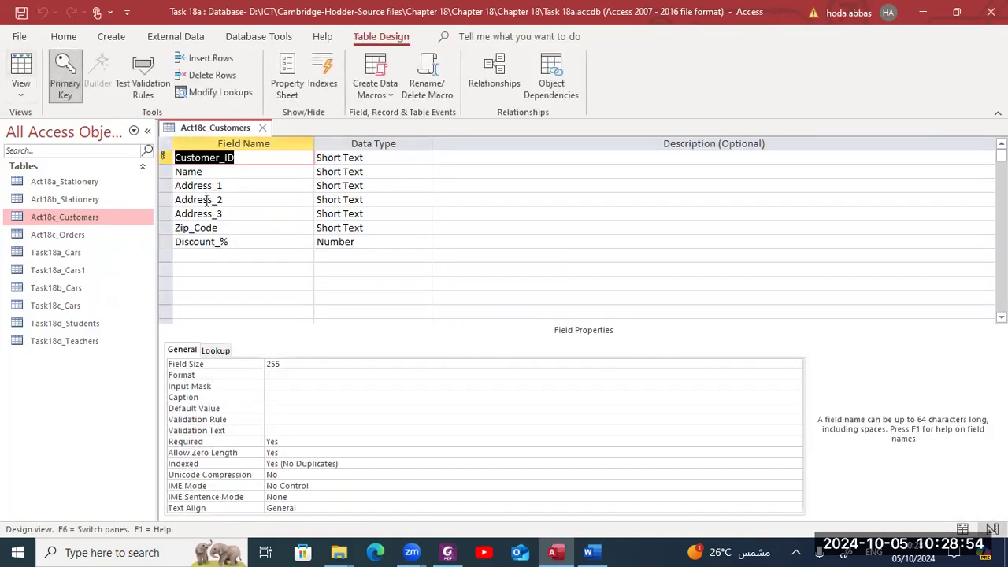
click(369, 244)
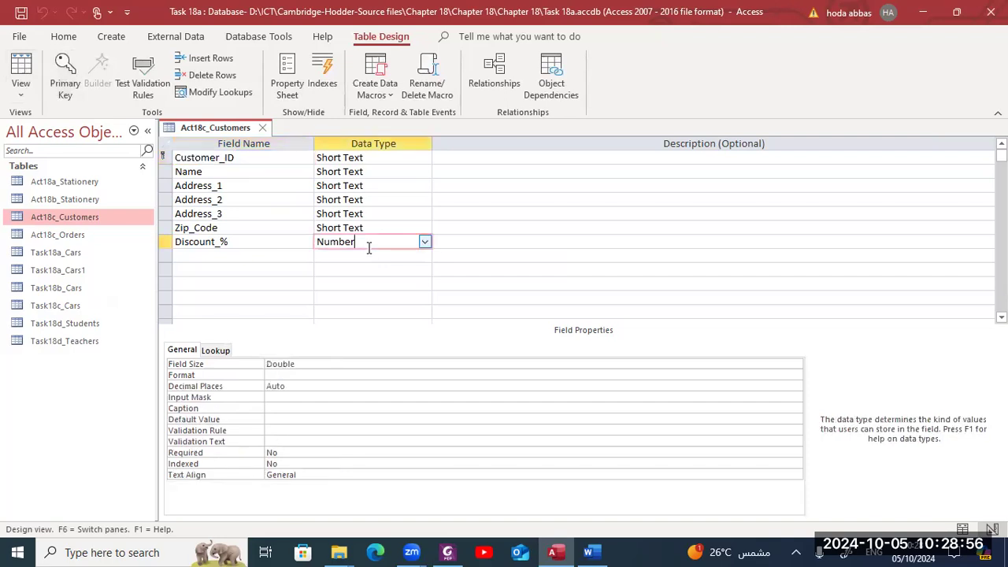
click(308, 365)
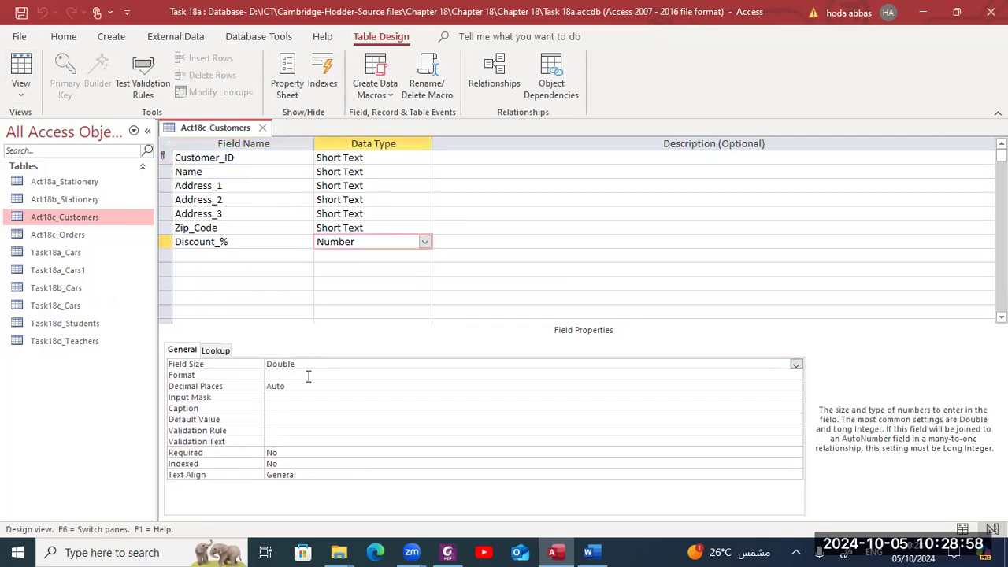
click(308, 376)
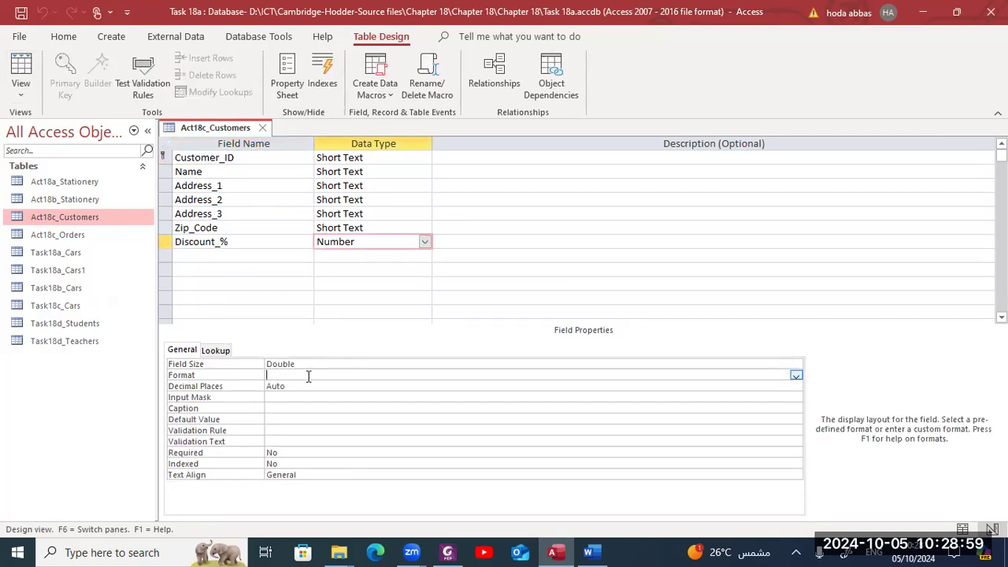
click(429, 386)
key(BackSpace)
key(BackSpace)
key(BackSpace)
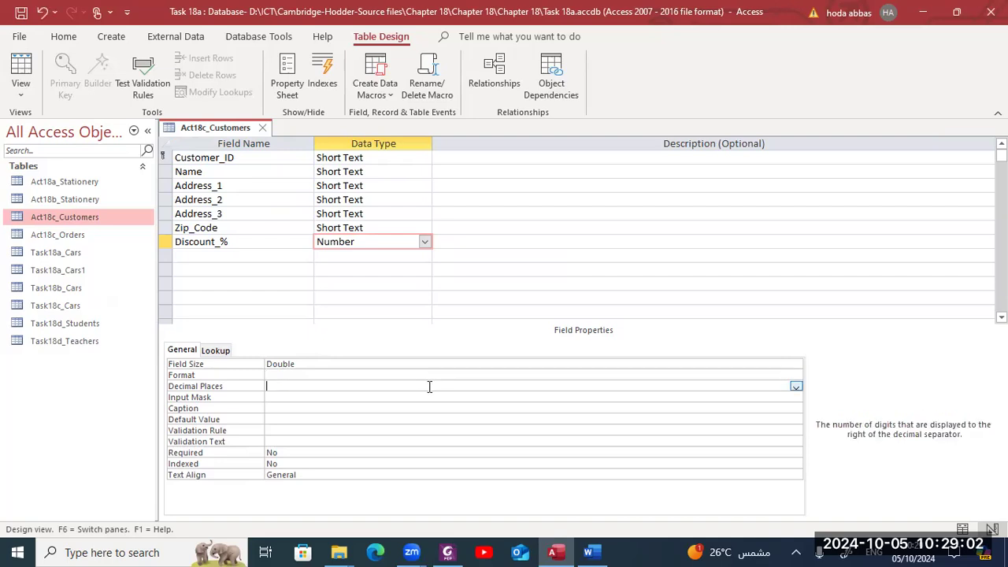
text(2)
key(Return)
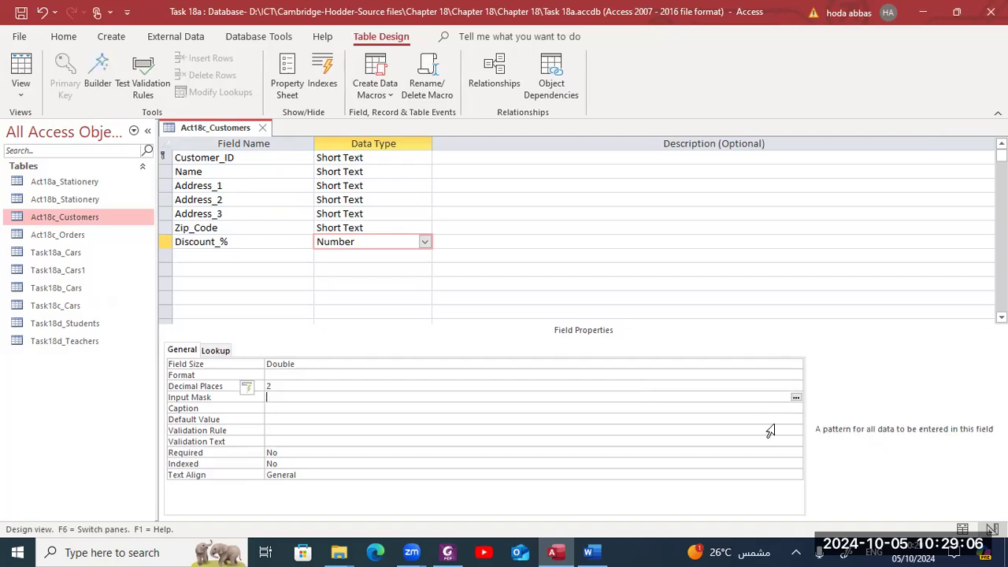
Review the available Decimal Places and Format options for the Discount_% field
click(796, 386)
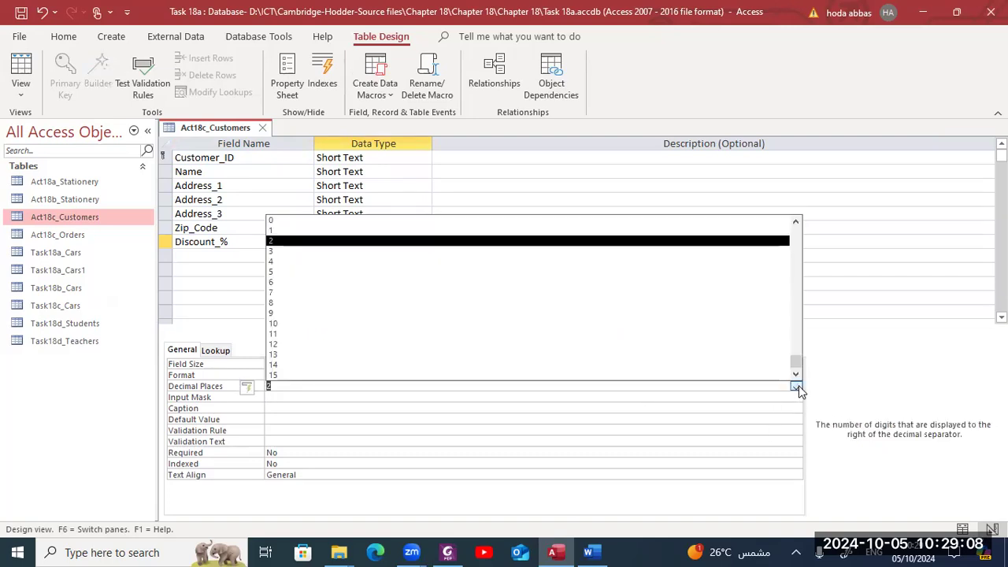
click(797, 387)
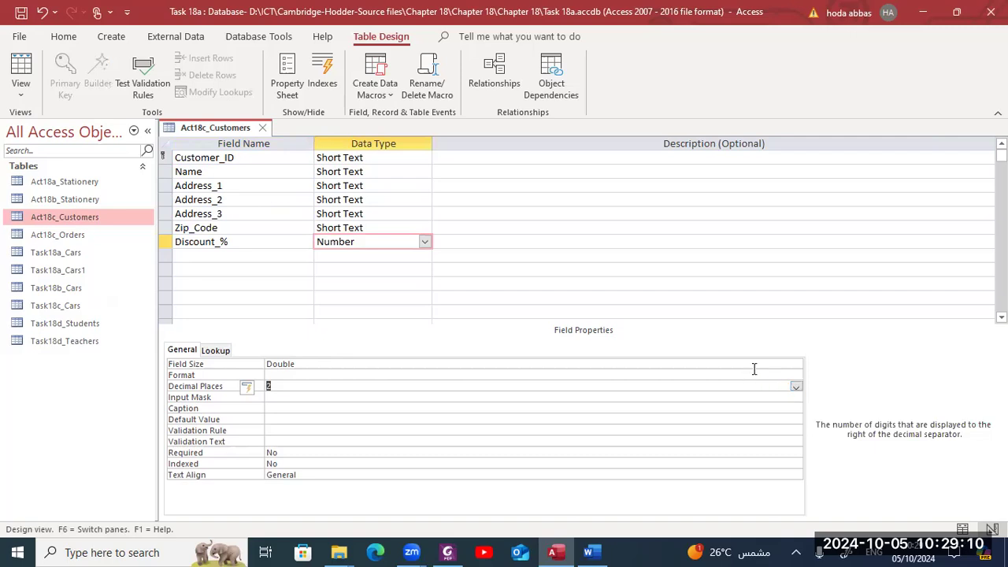
click(754, 368)
click(770, 376)
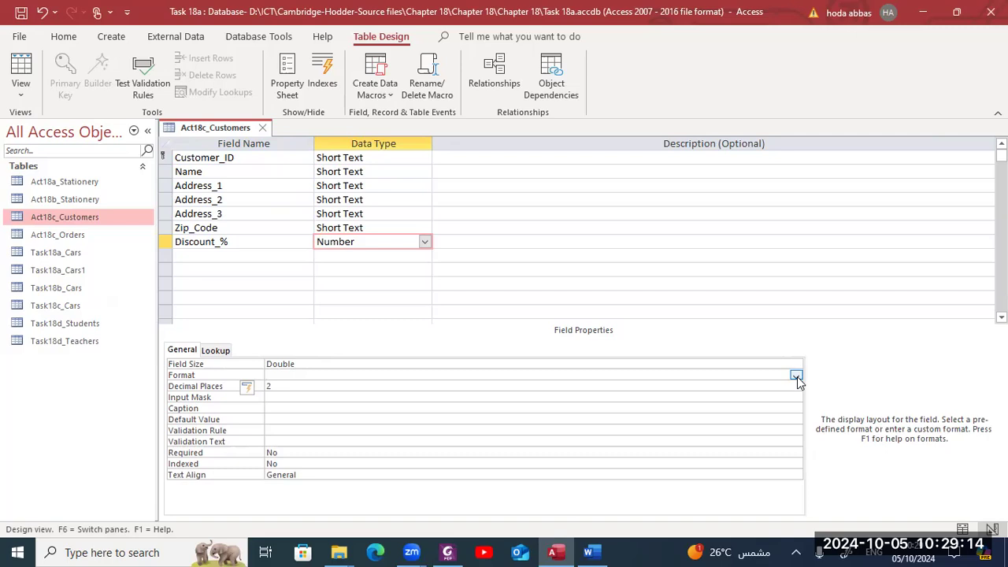
click(797, 377)
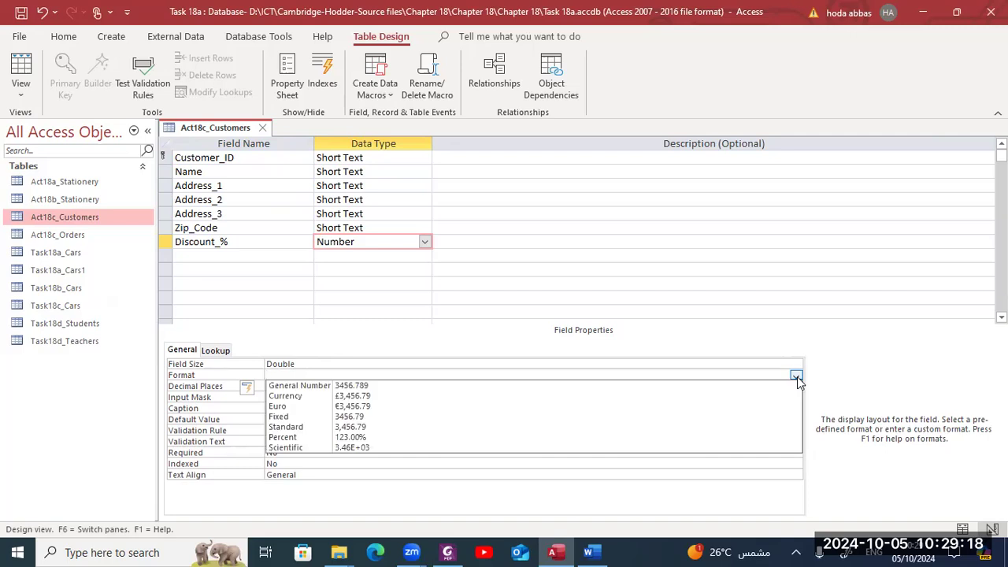
Leave the Discount_% format unset, save the Act18c_Customers table and show it in Datasheet View
click(256, 283)
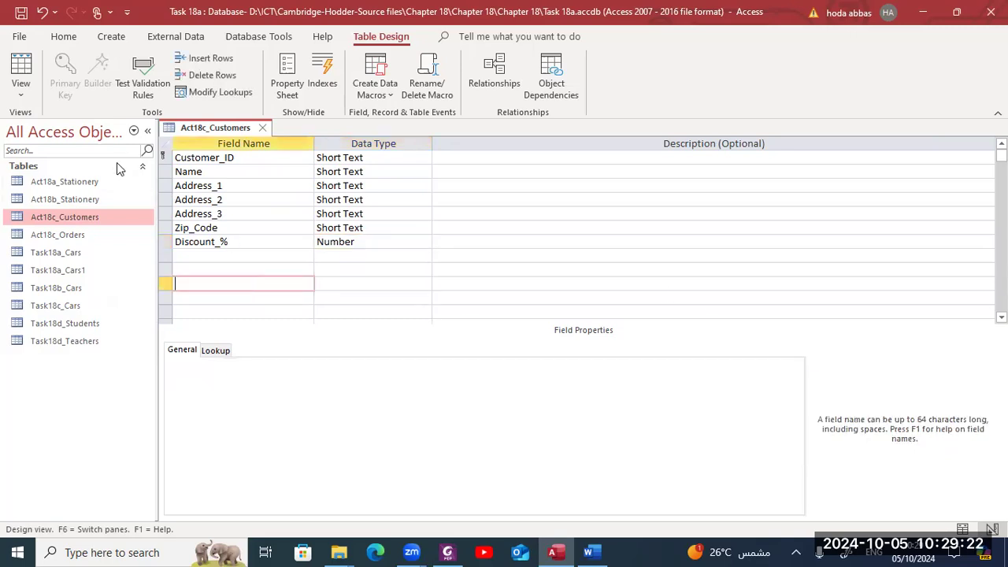
click(30, 72)
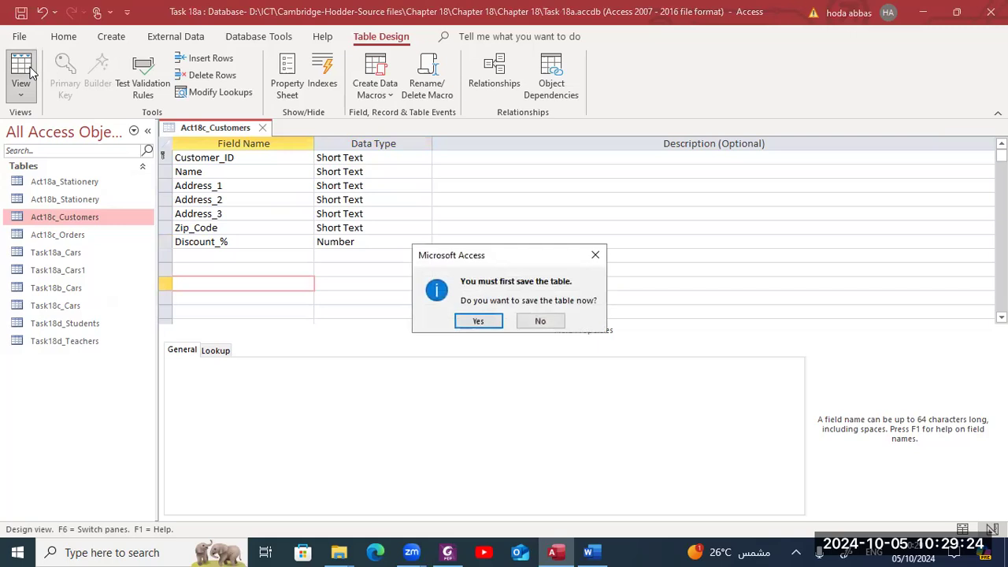
key(Return)
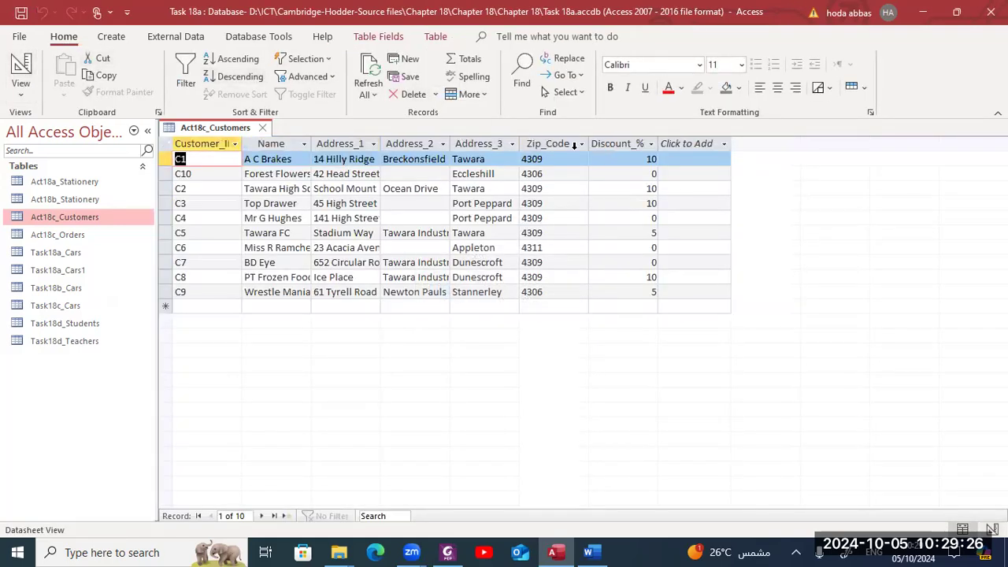
Switch Act18c_Customers to Design View and set the Format of the Discount_% field to Fixed
click(621, 142)
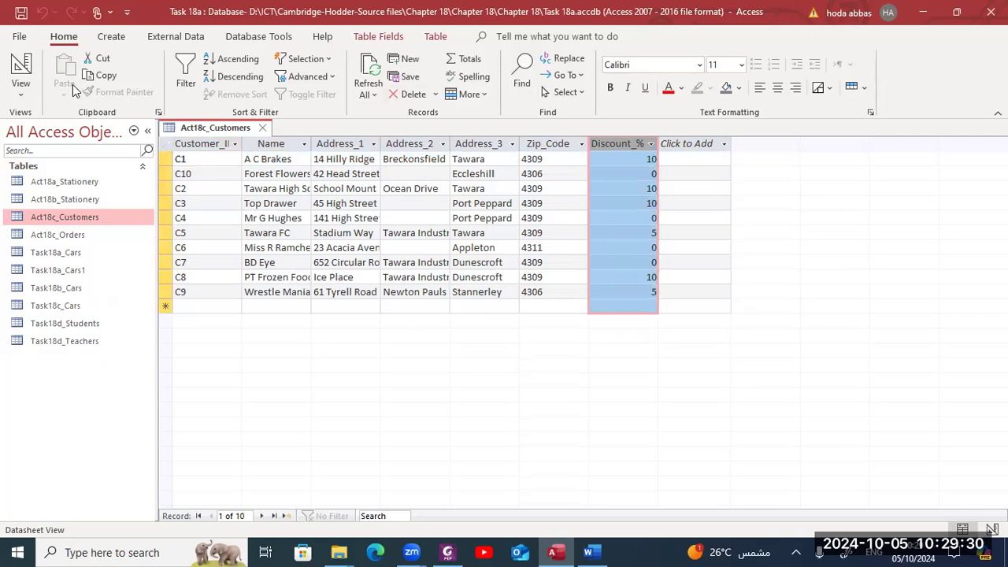
click(21, 67)
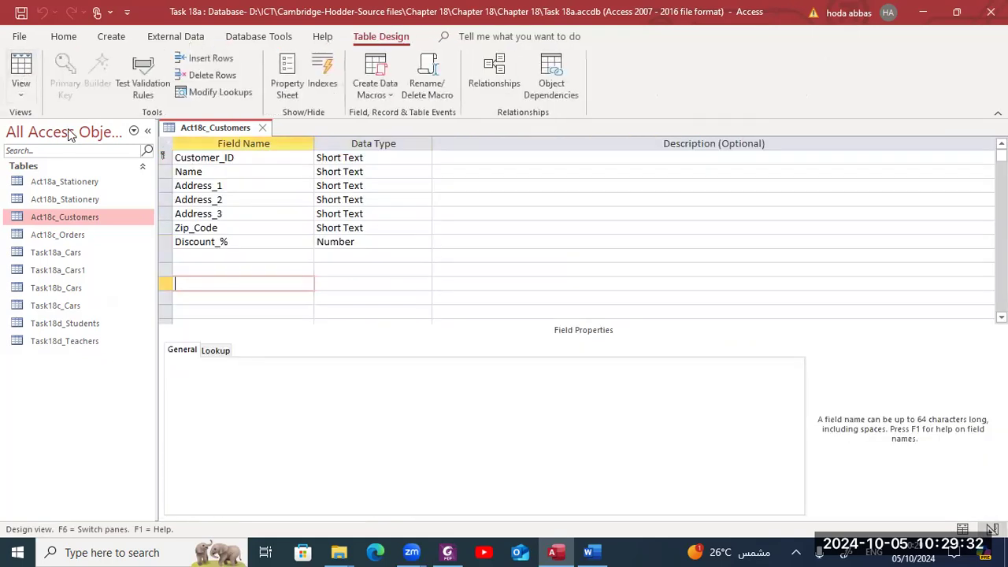
click(329, 238)
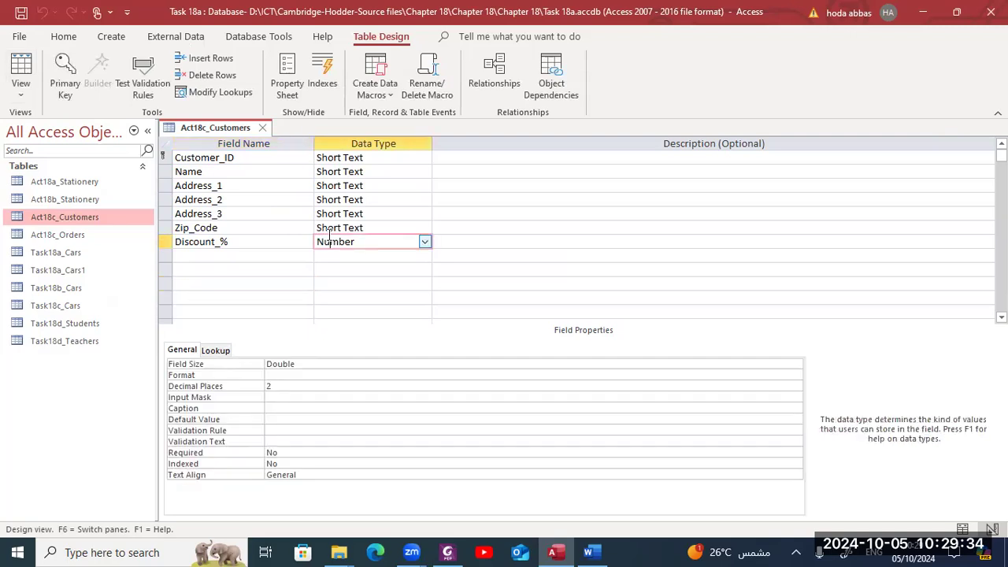
click(300, 361)
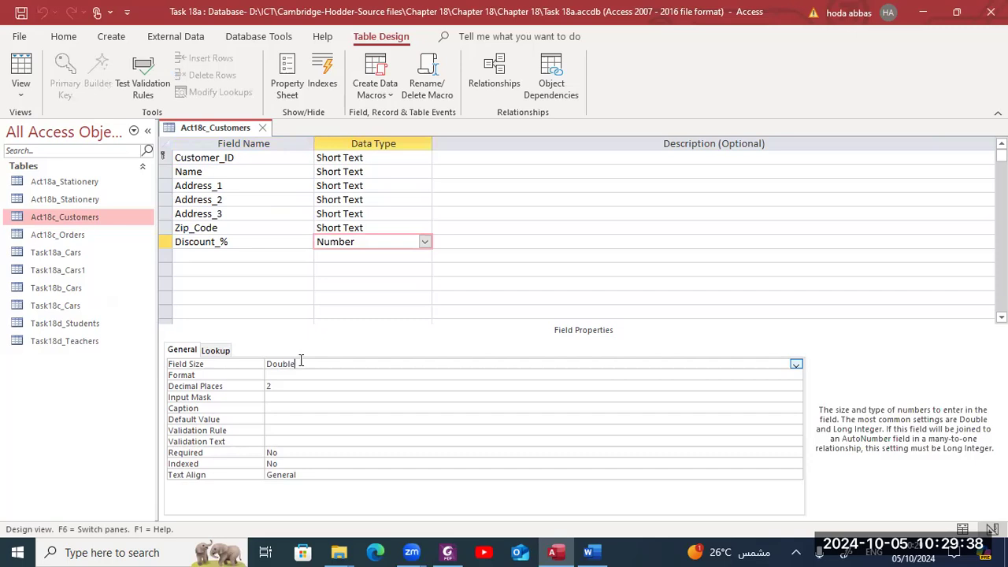
click(289, 387)
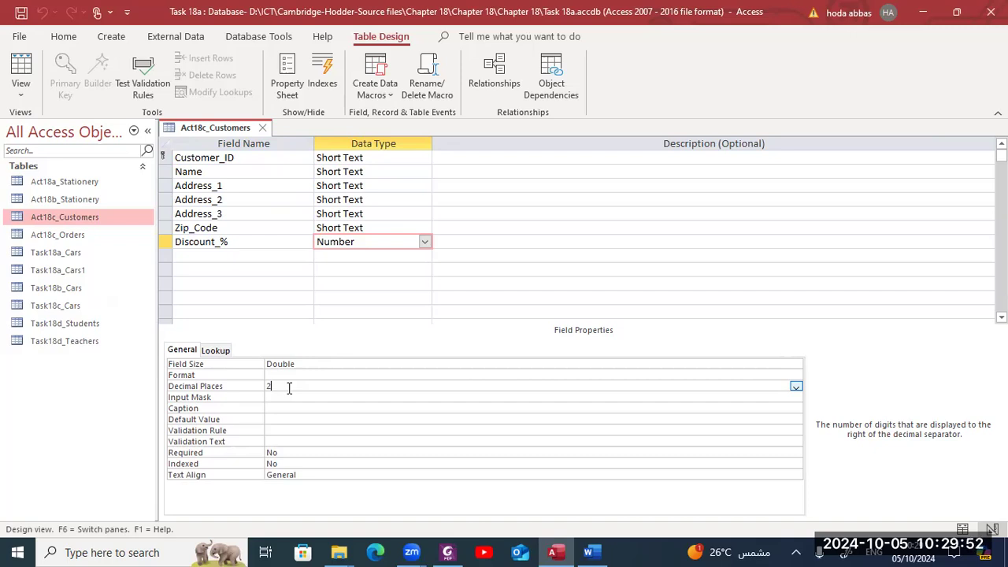
click(291, 375)
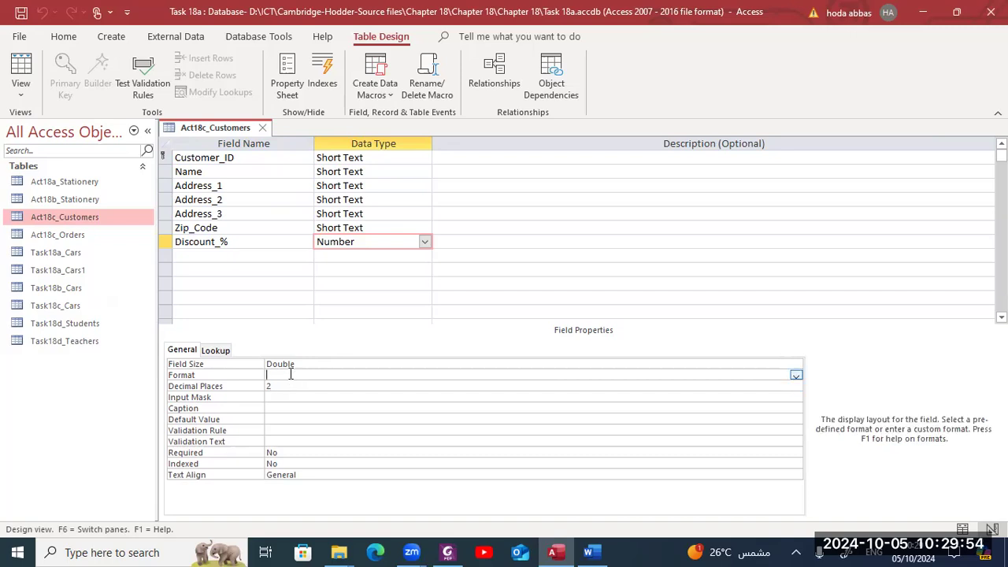
click(797, 375)
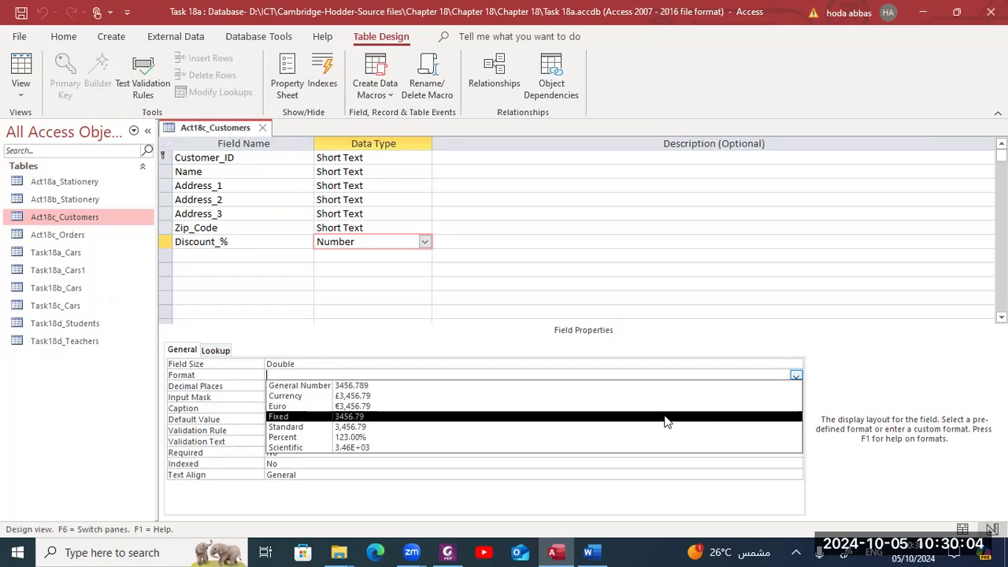
click(664, 417)
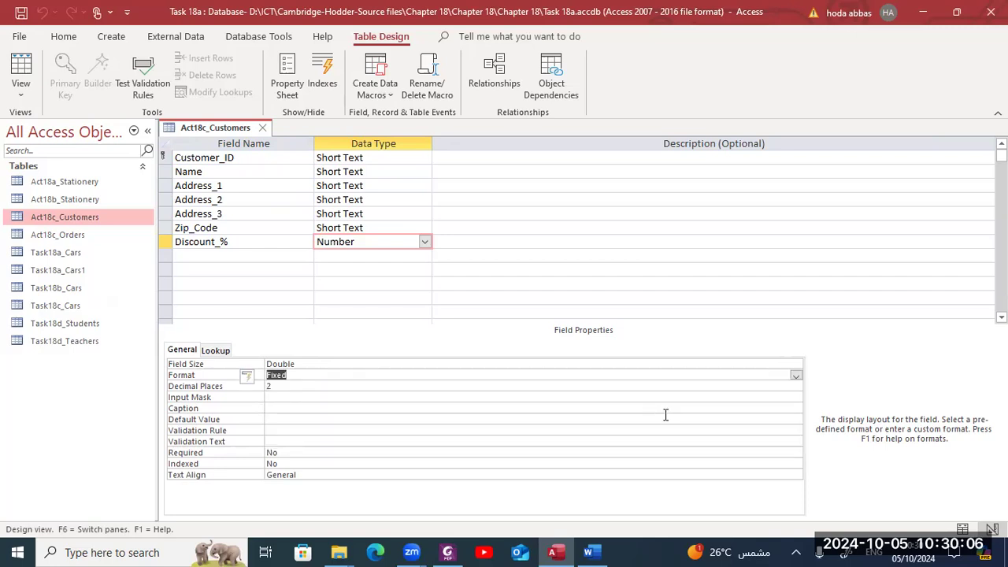
Save the Act18c_Customers table, then close it after checking the Discount_% column in Datasheet View
key(ctrl+s)
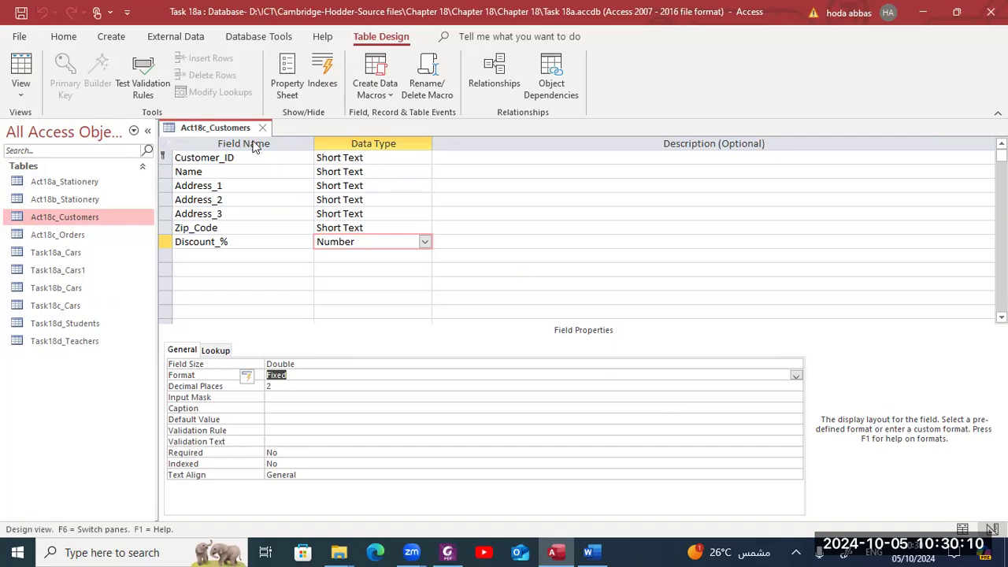
click(21, 69)
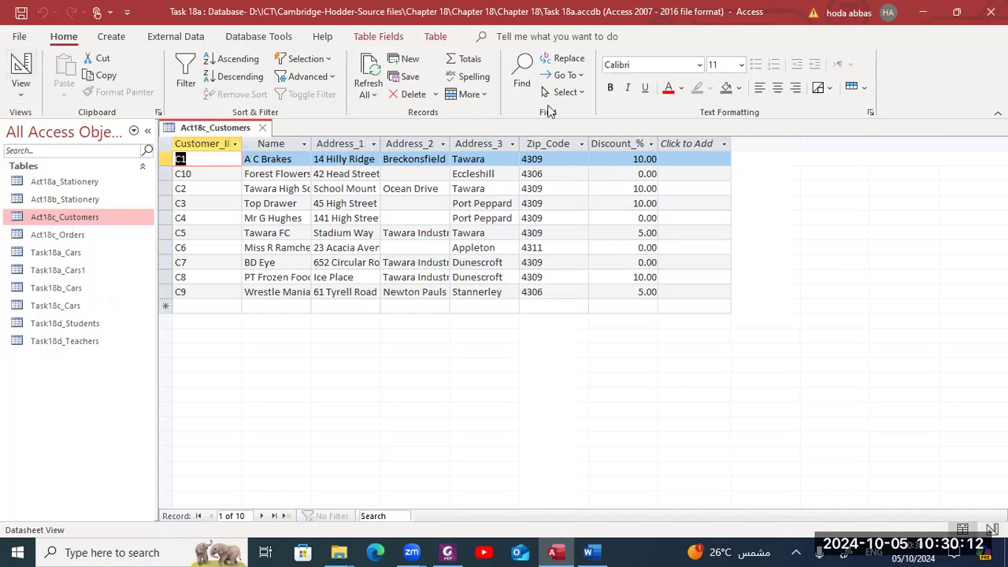
click(630, 144)
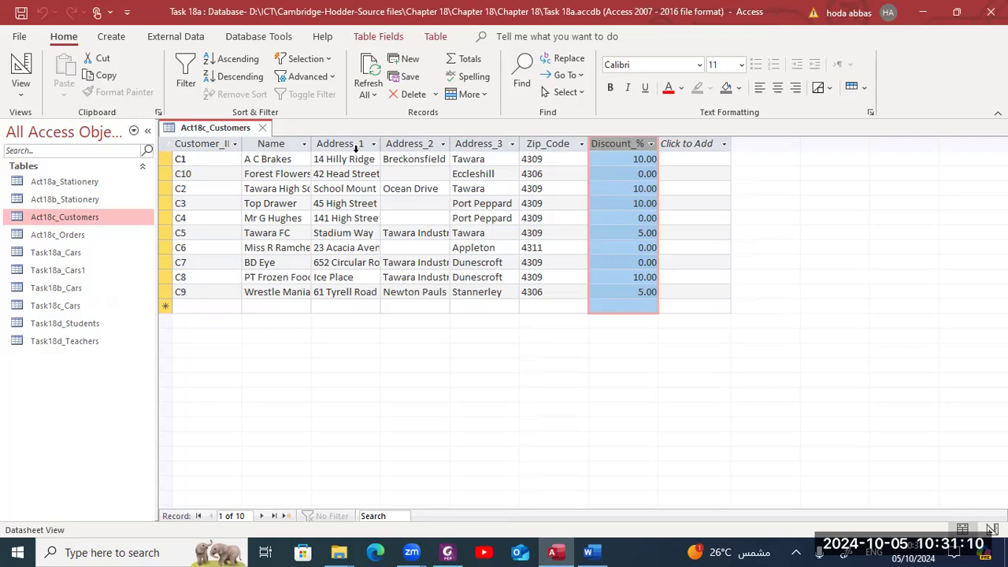
click(263, 128)
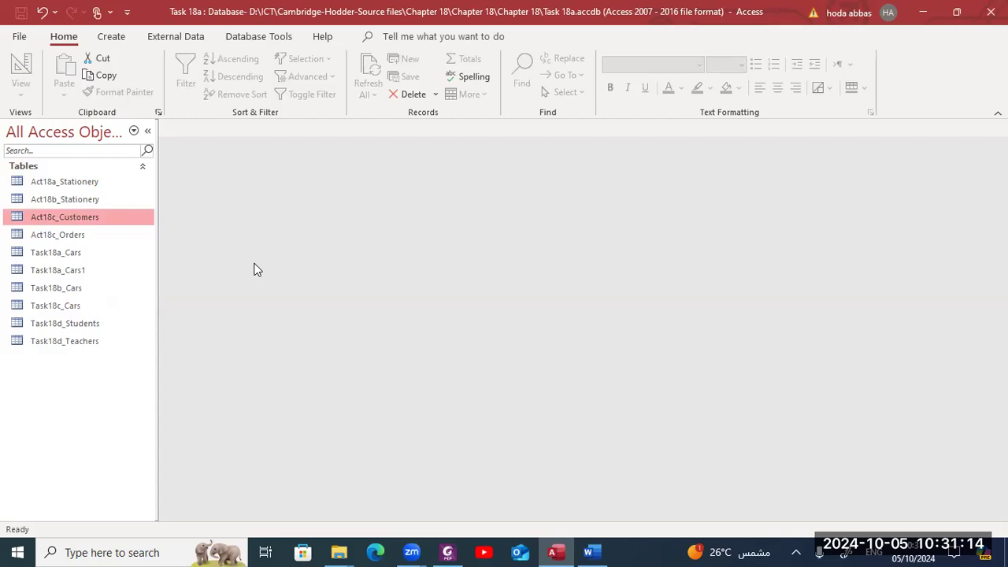
Switch to the PDF in Foxit PhantomPDF, read the relationship instructions below the customers field list, and return to Access
key(alt+Tab)
scroll(252, 264, down, 3)
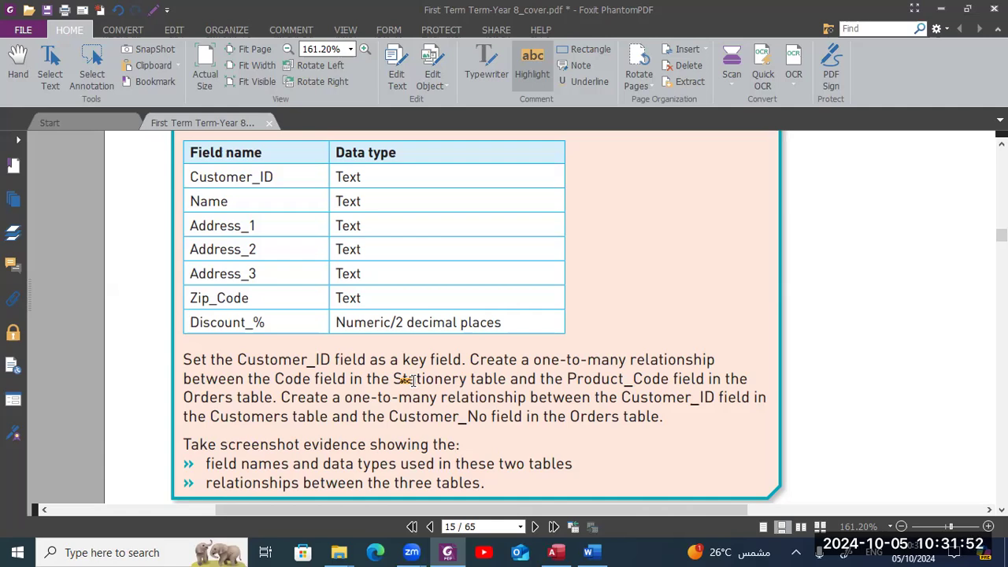
key(alt+Tab)
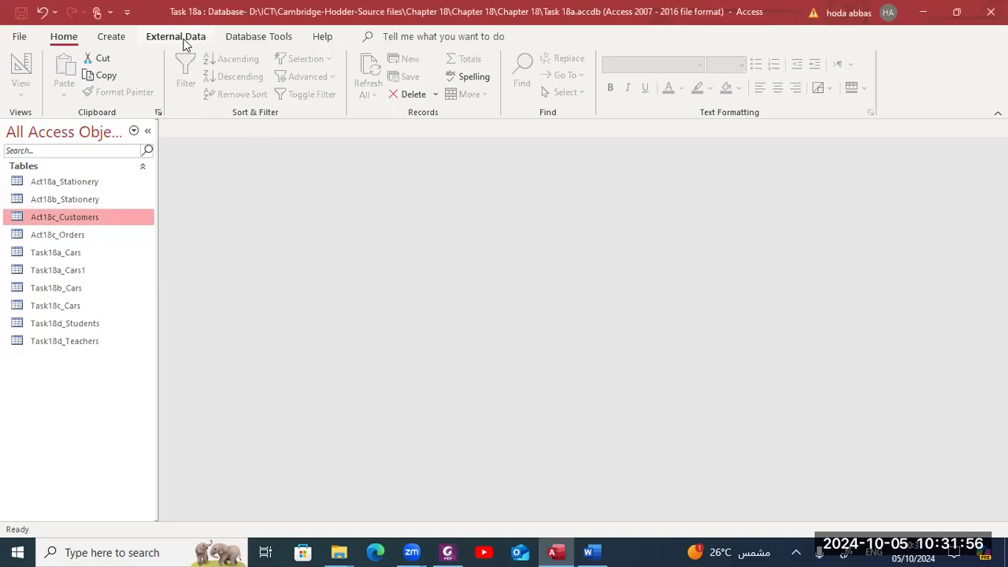
Open the Relationships window of the database
click(244, 40)
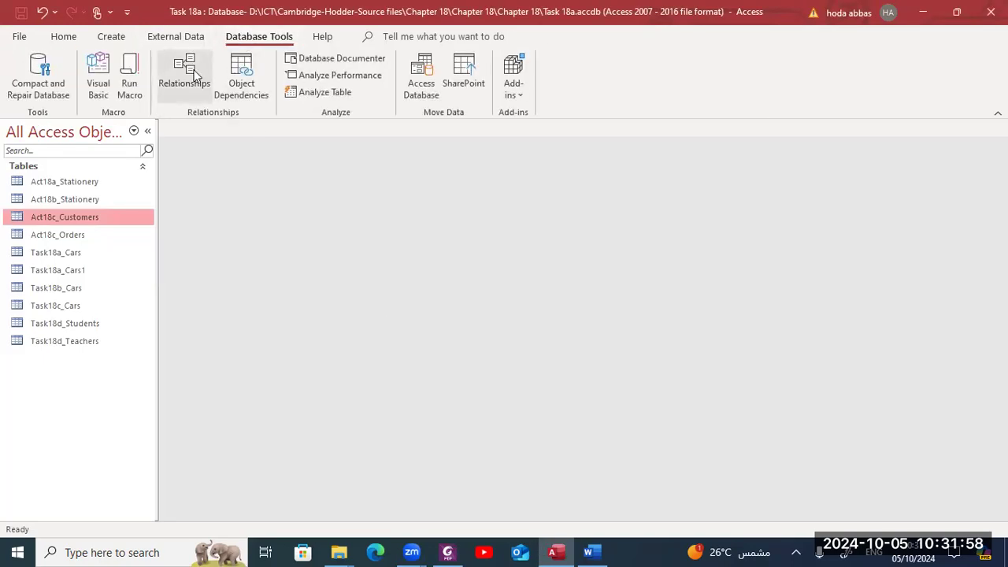
click(195, 77)
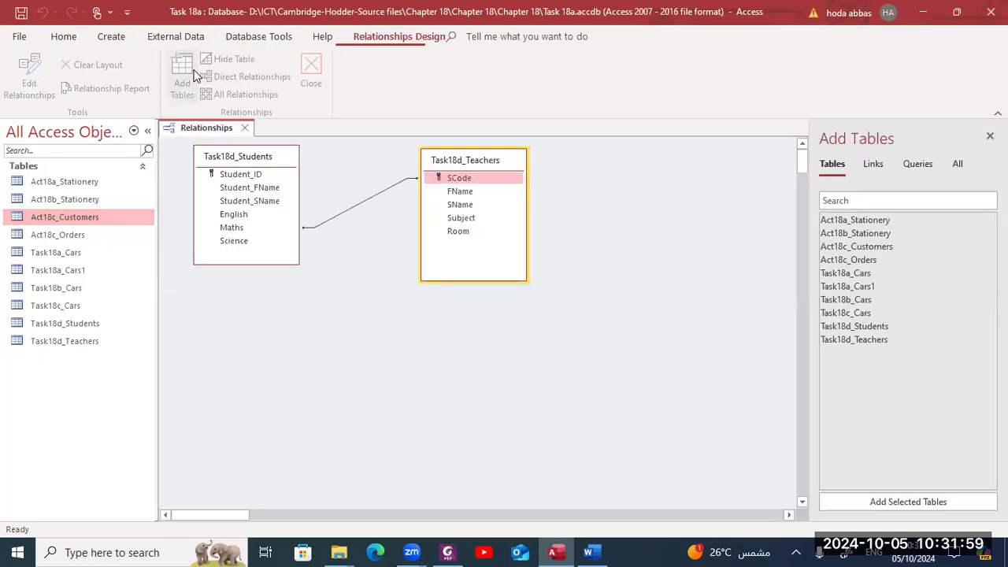
click(244, 128)
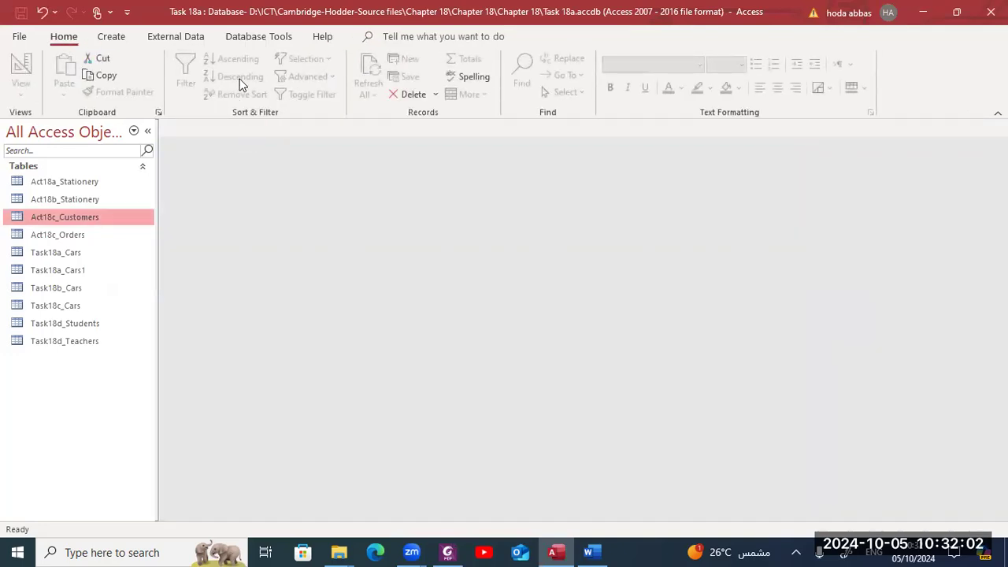
click(262, 36)
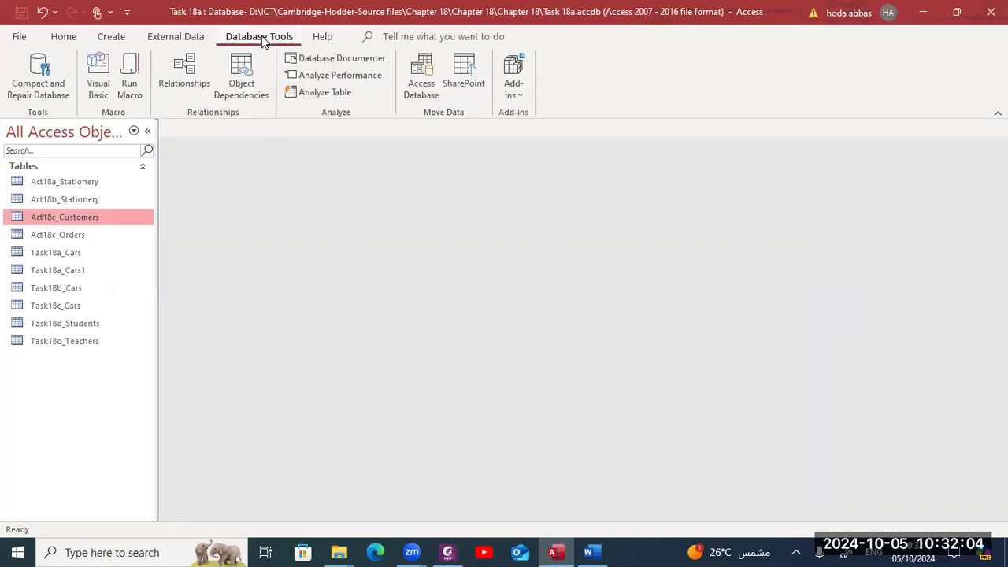
click(193, 78)
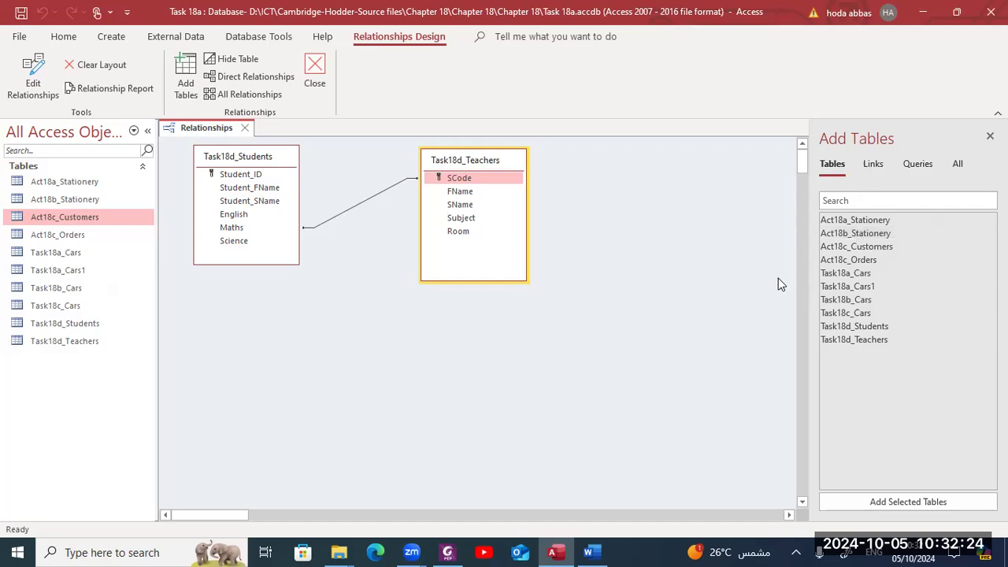
Check the PDF for the required tables and add Act18b_Stationery and Act18c_Orders to the relationships layout in Access
key(alt+Tab)
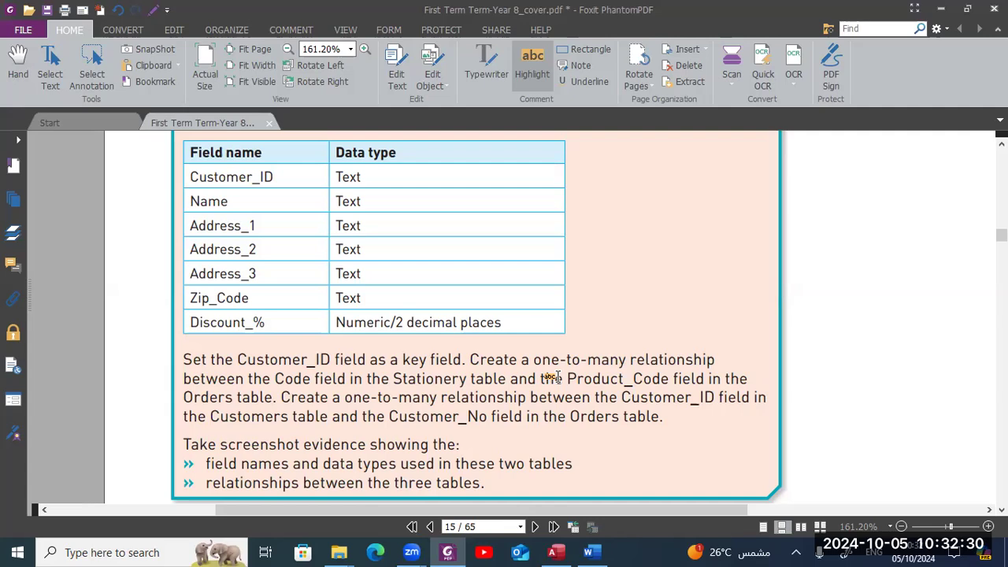
key(alt+Tab)
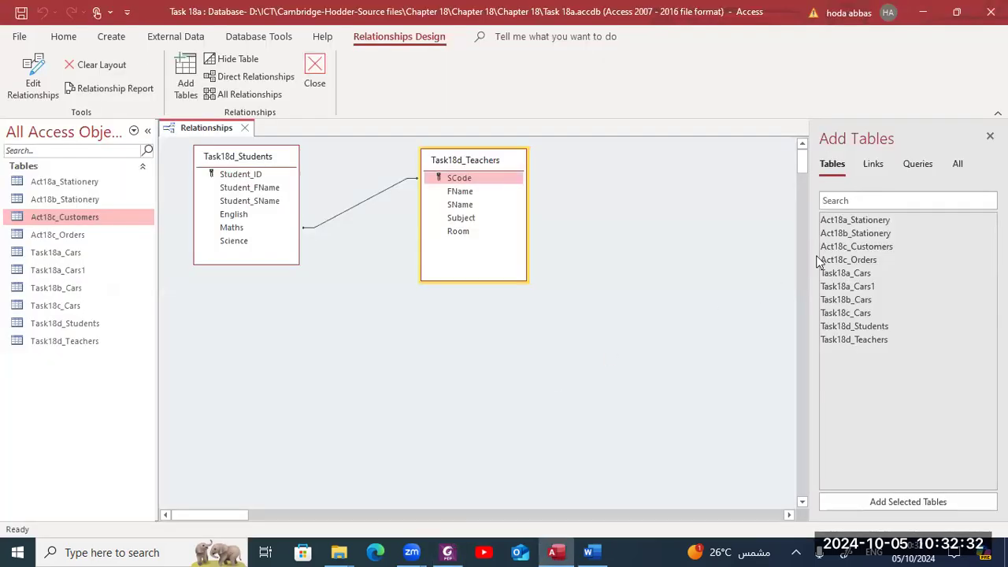
double_click(833, 233)
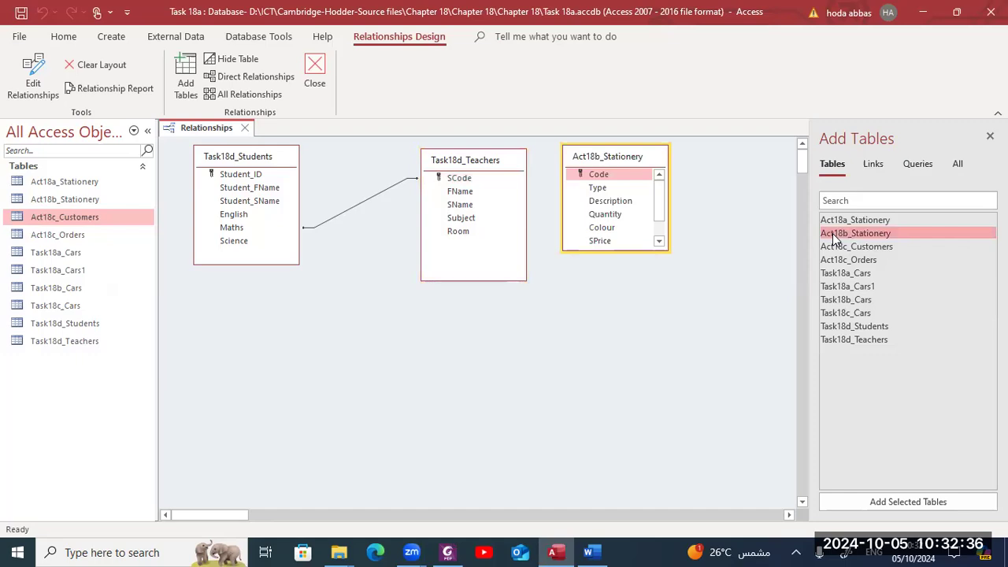
key(alt)
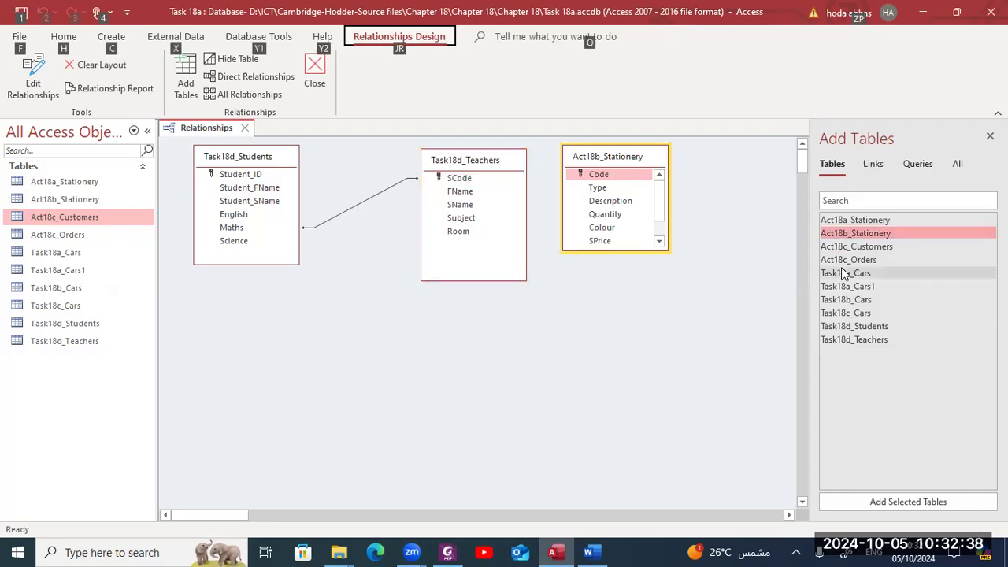
key(alt)
double_click(841, 260)
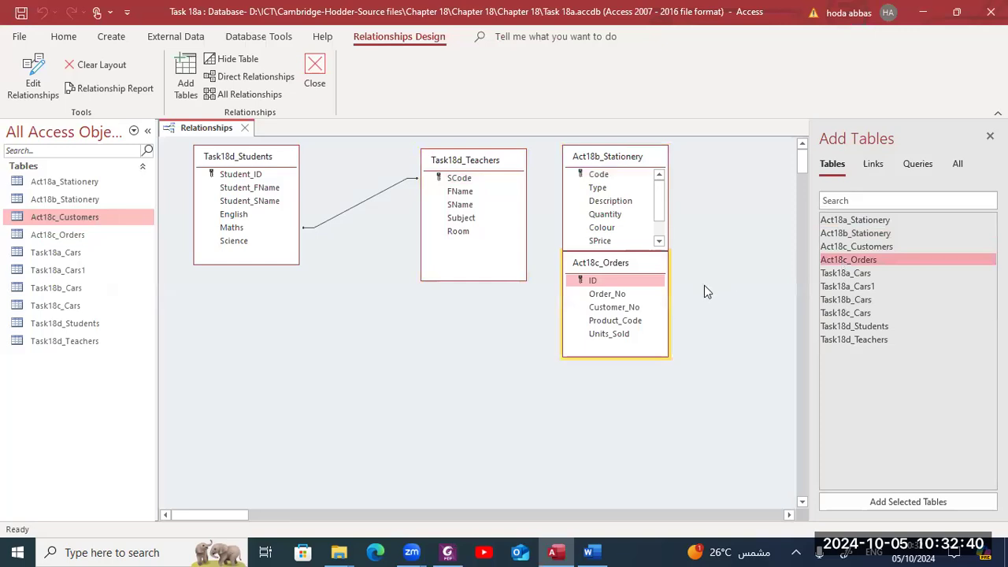
Move Task18d_Teachers closer to Task18d_Students and place Act18c_Orders between Task18d_Teachers and Act18b_Stationery
drag(496, 160, 393, 177)
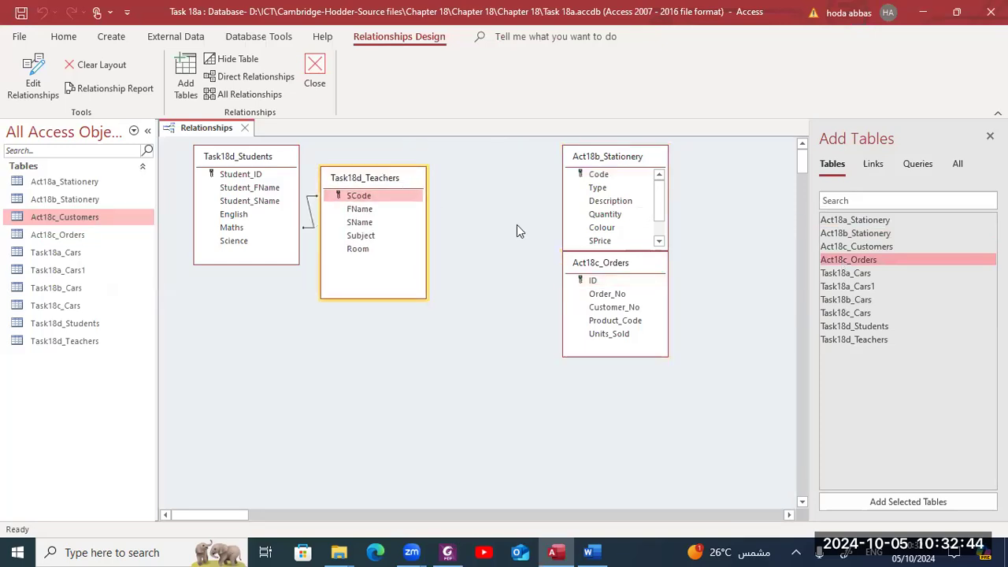
click(604, 278)
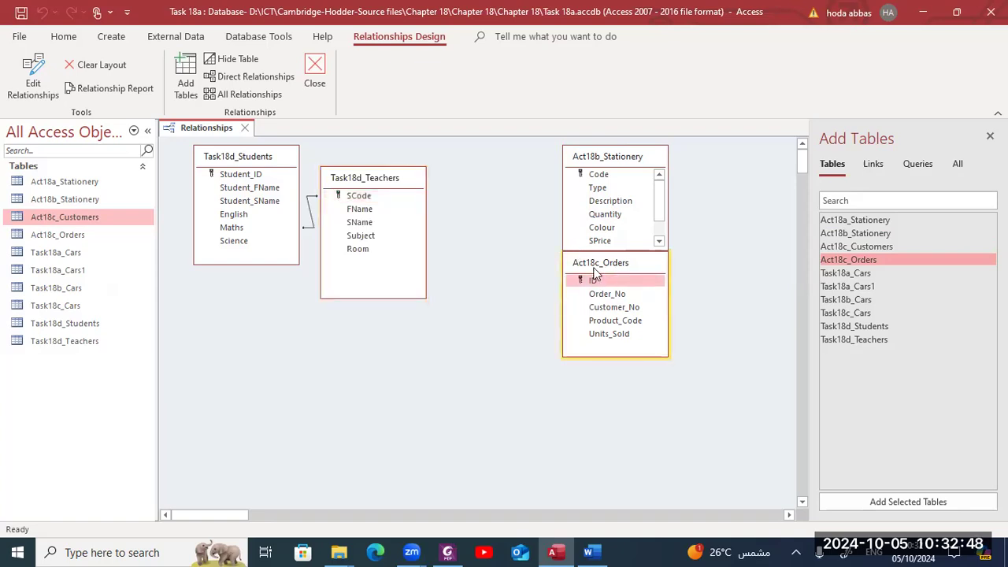
drag(595, 270, 477, 168)
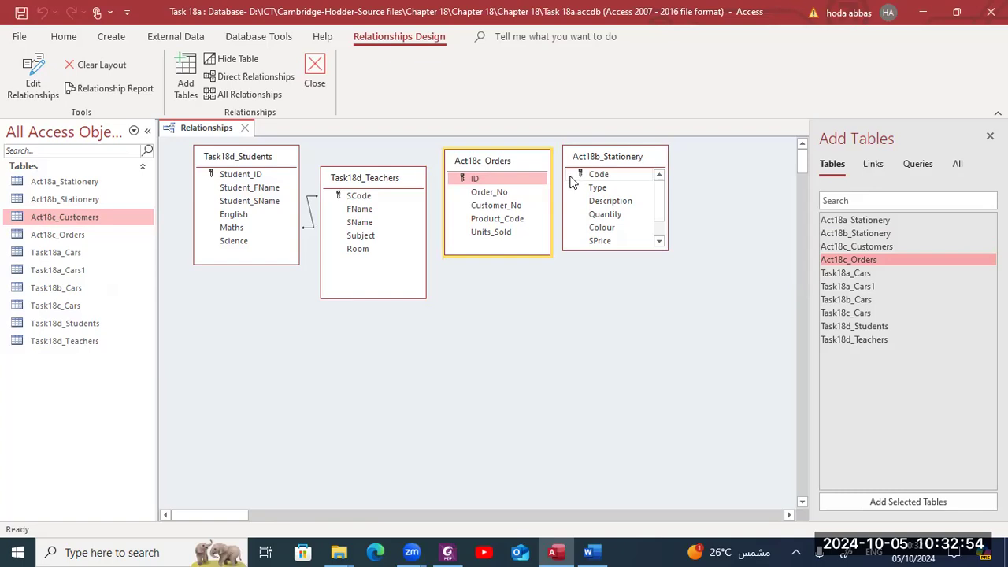
Create a one-to-many relationship from Code in Act18b_Stationery to Product_Code in Act18c_Orders, and space the two tables further apart
drag(590, 174, 528, 226)
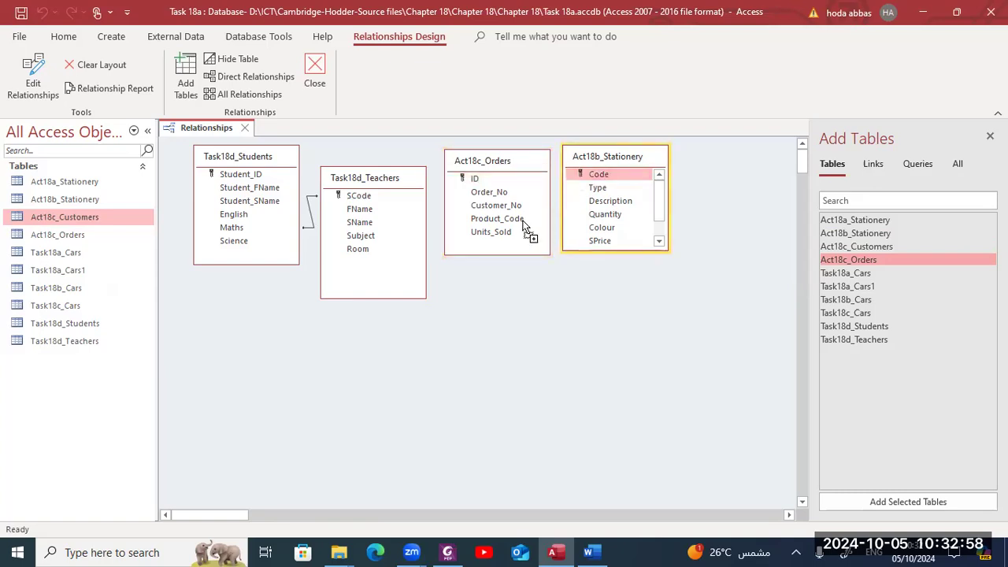
drag(523, 220, 523, 220)
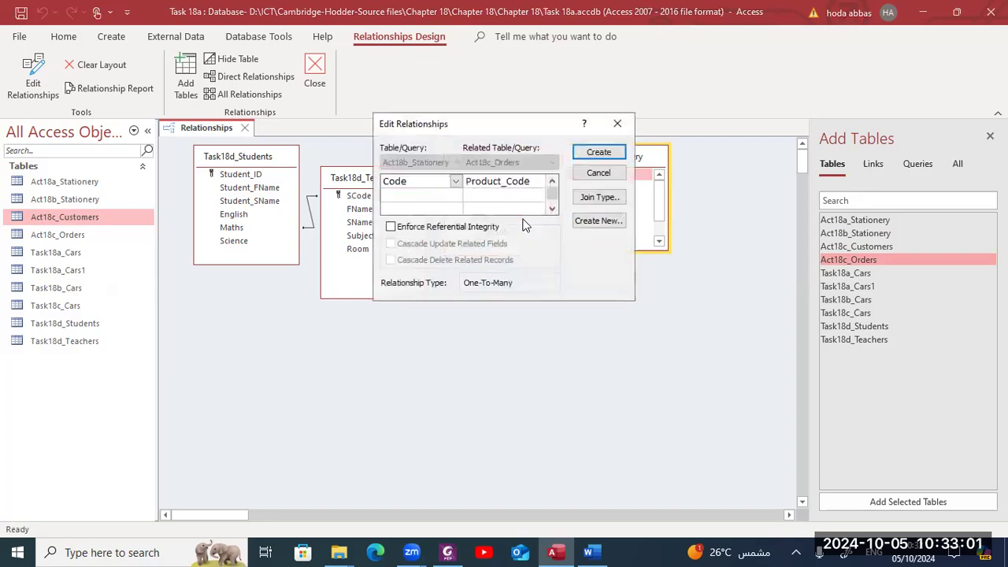
click(592, 153)
drag(603, 157, 644, 169)
Switch to the PDF, read the instructions for the second relationship and the screenshot evidence, and return to Access
key(alt+Tab)
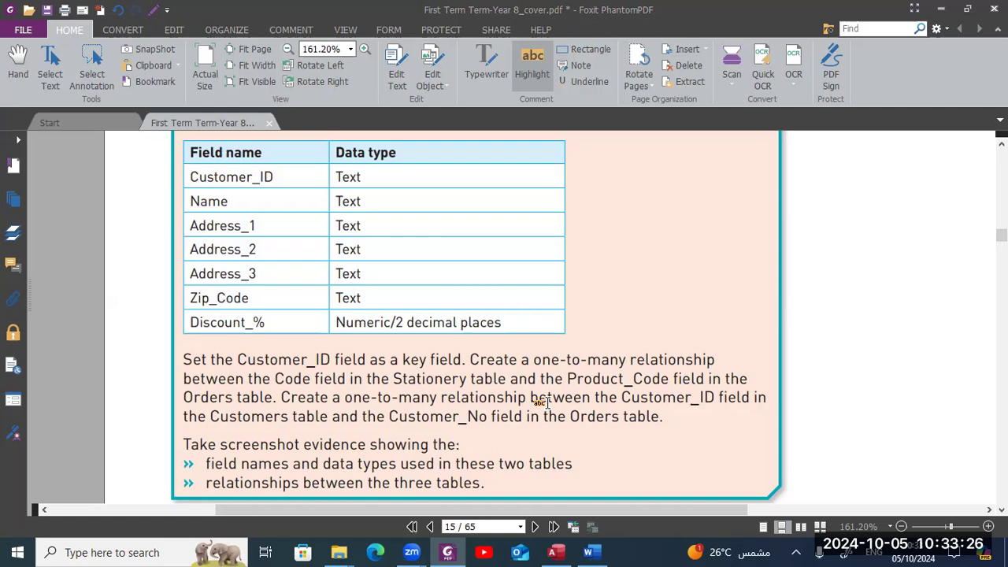
scroll(542, 402, up, 2)
scroll(542, 402, down, 1)
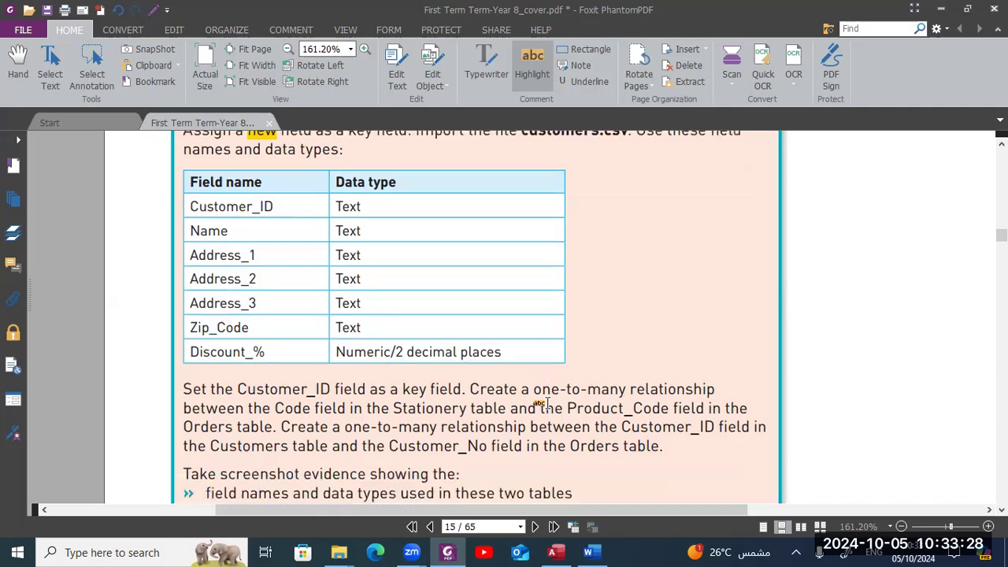
scroll(542, 402, down, 1)
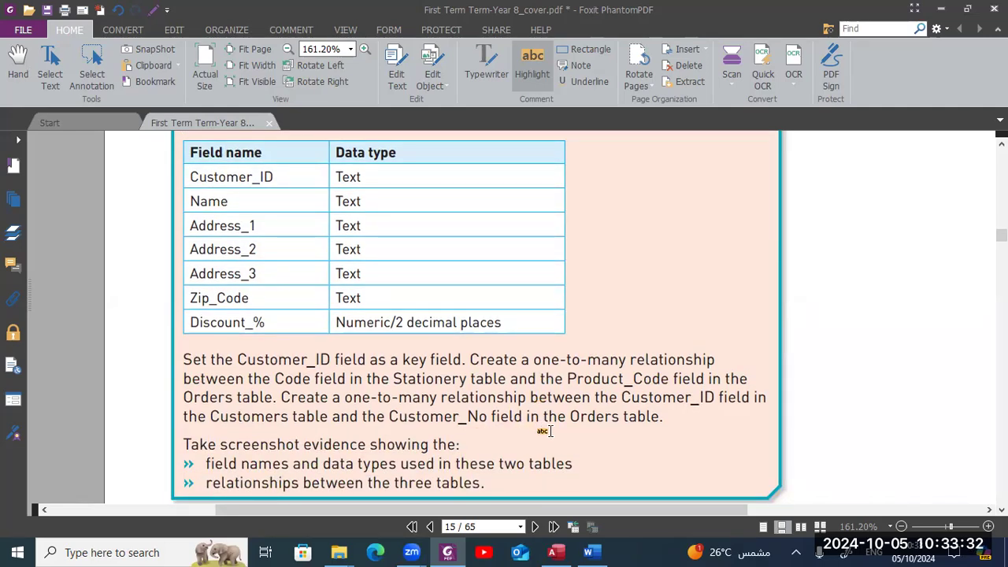
key(alt+Tab)
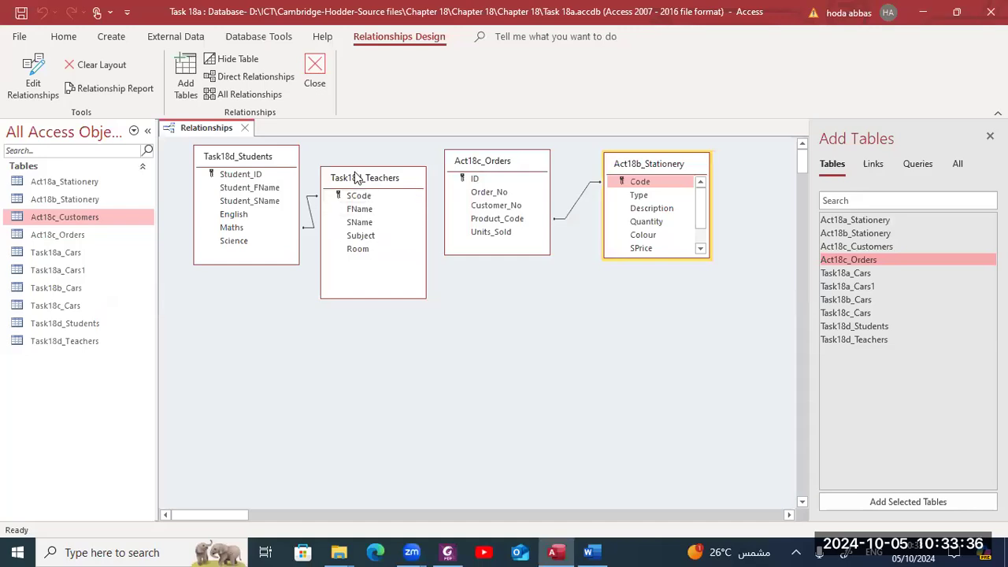
click(313, 218)
right_click(313, 218)
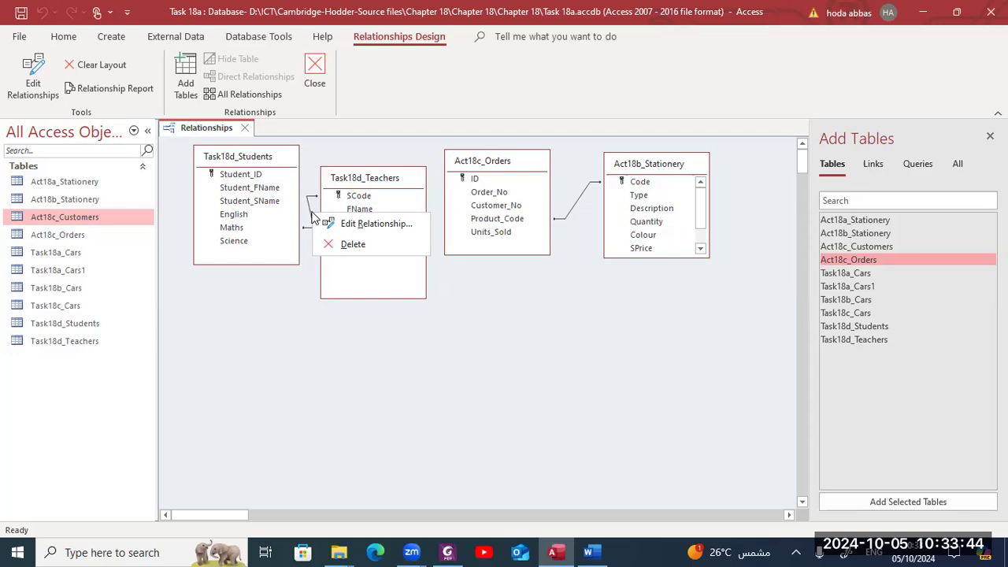
click(399, 373)
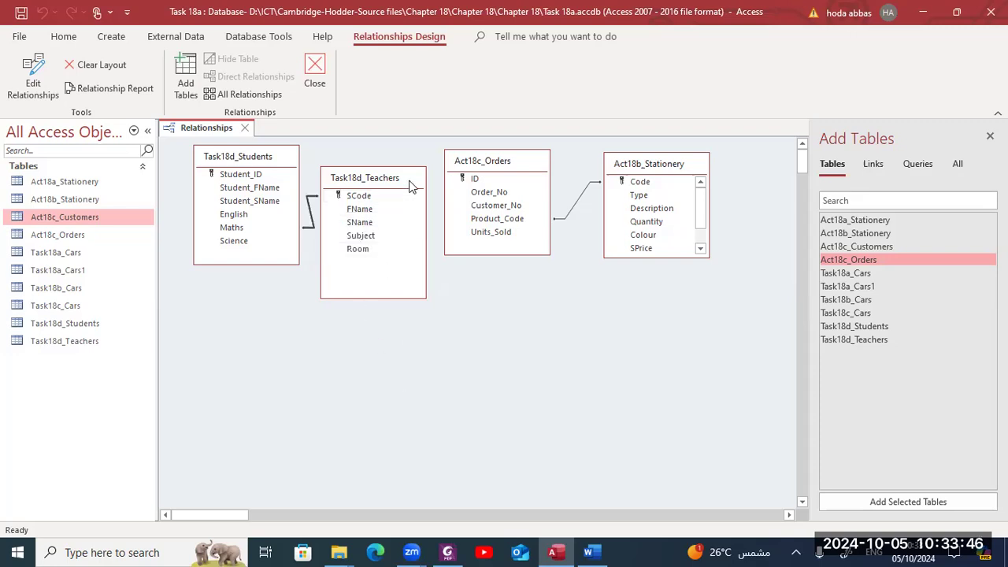
Move Act18c_Orders and Act18b_Stationery into the empty area below the Task18d tables, keeping Act18b_Stationery to the right of Act18c_Orders
click(474, 176)
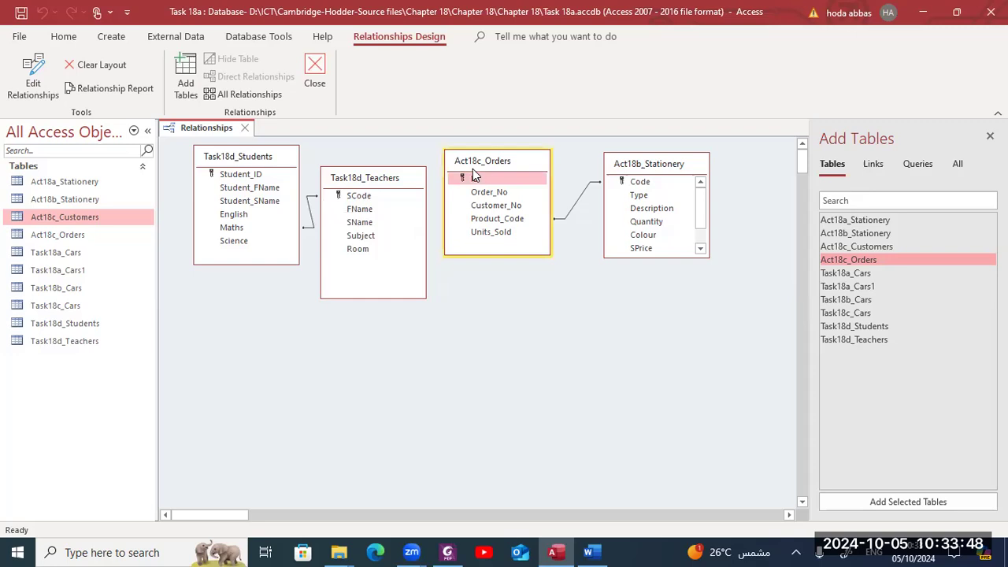
drag(473, 168, 303, 360)
drag(640, 168, 533, 354)
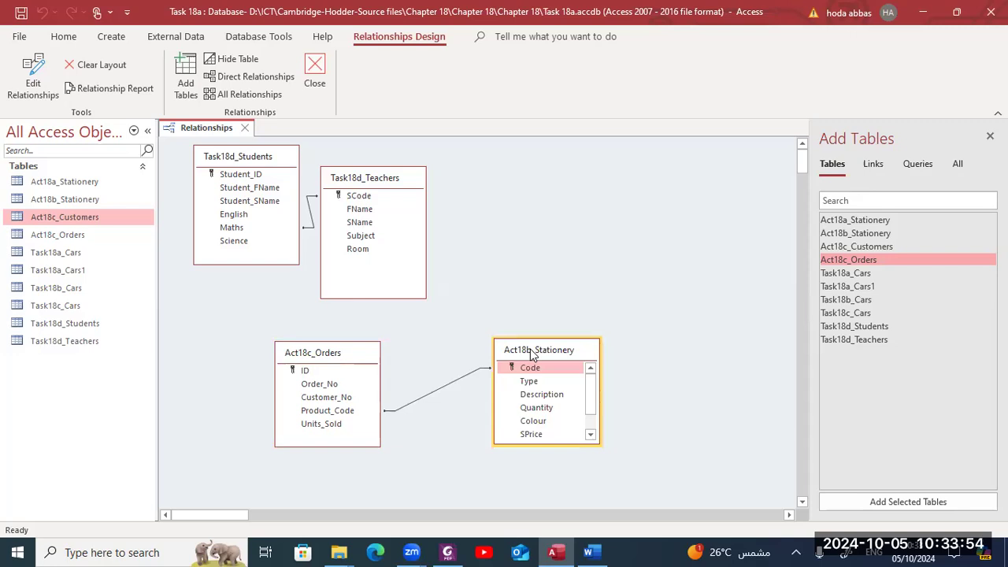
In the PDF, highlight Orders, Customers and Customer_No in the second relationship instruction, undo the stray highlight, and return to Access
key(alt+Tab)
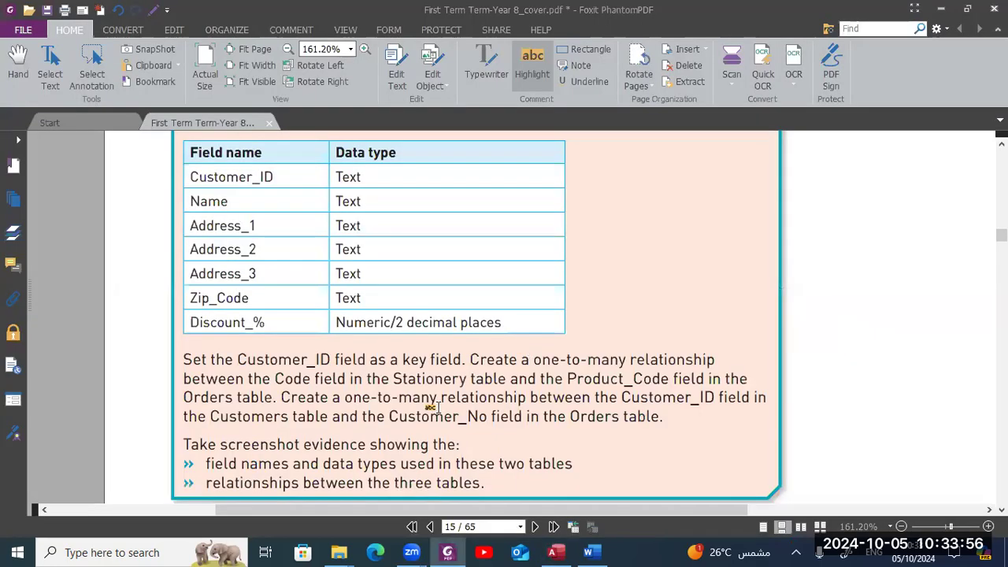
double_click(595, 421)
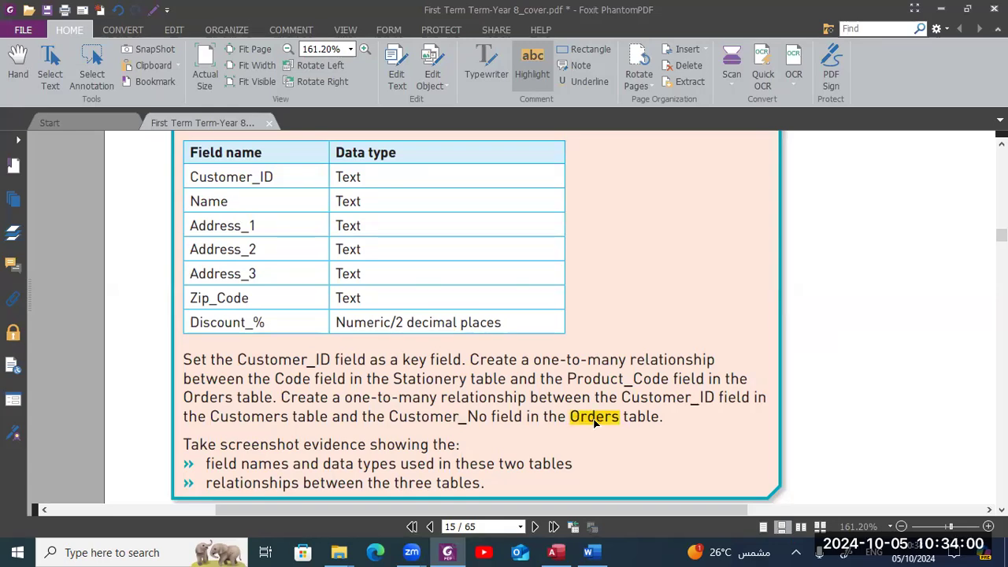
double_click(248, 418)
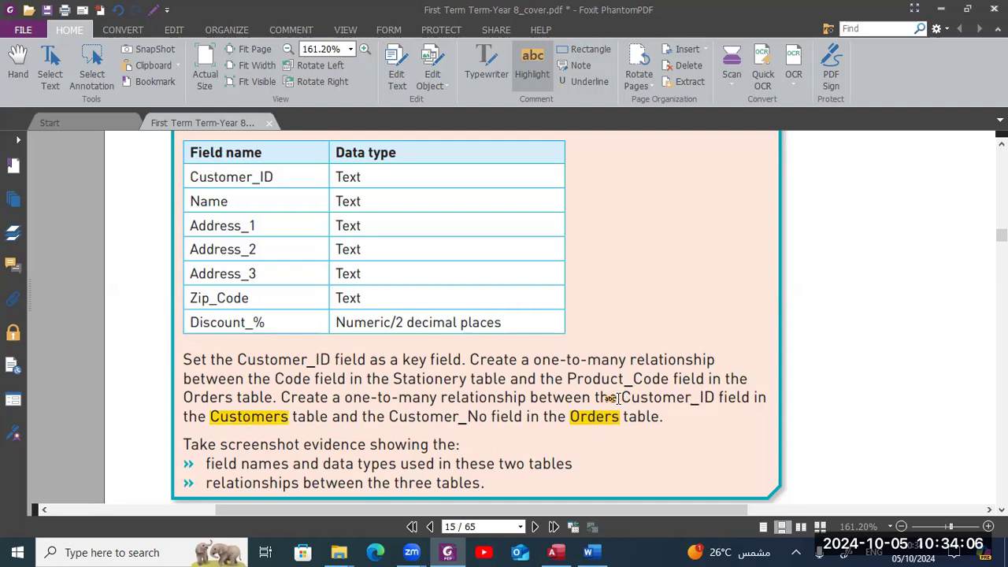
drag(618, 398, 716, 387)
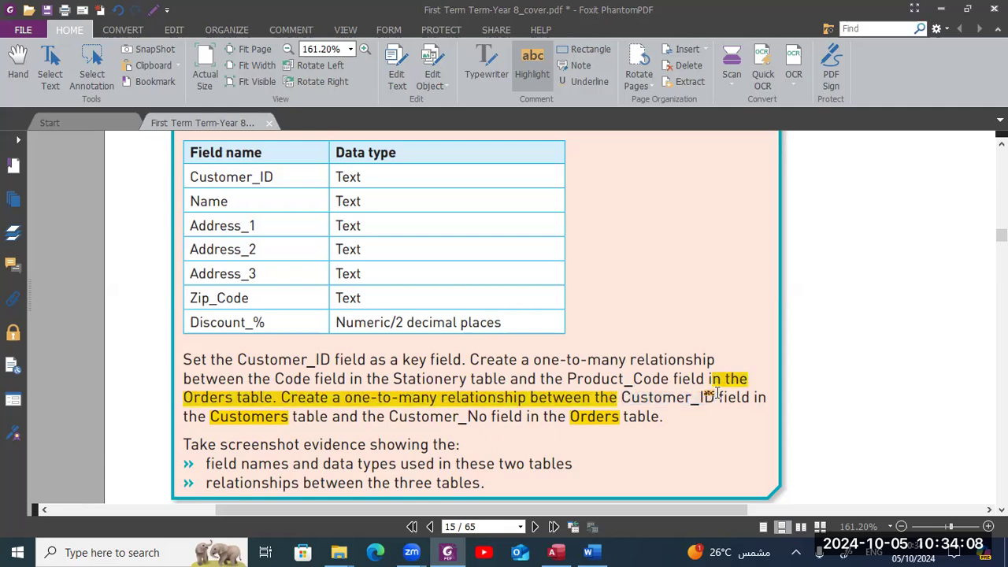
key(ctrl+z)
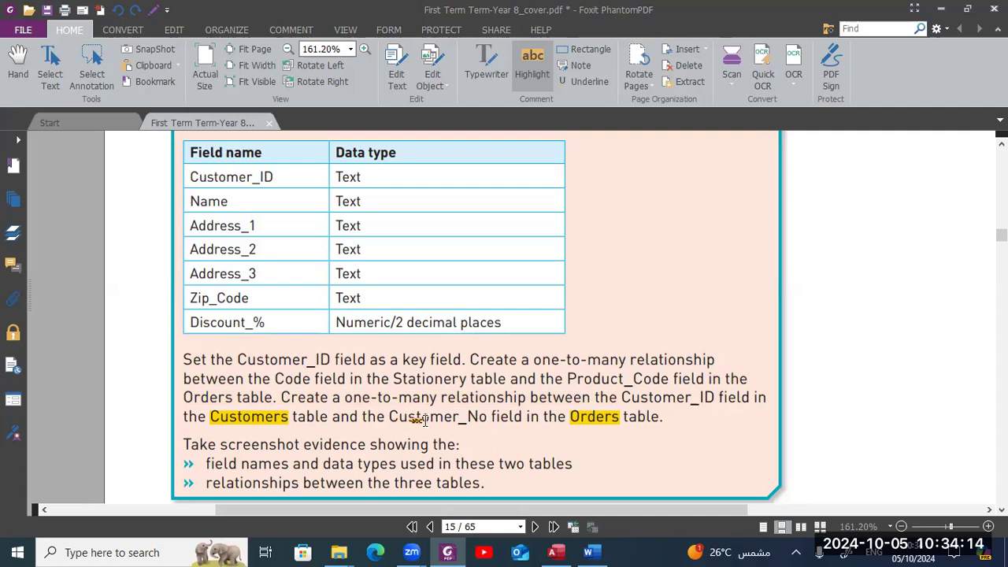
drag(389, 419, 486, 423)
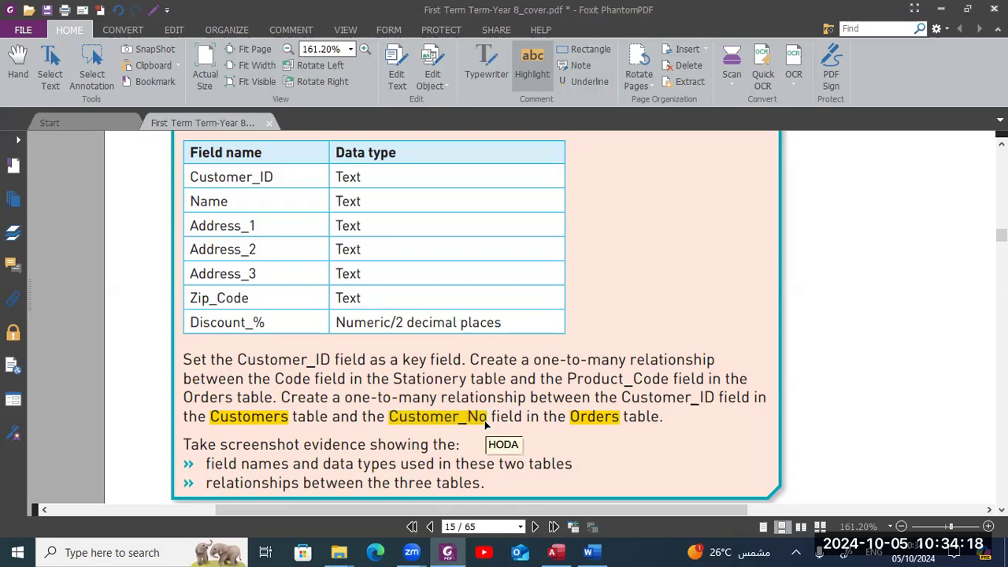
key(alt+Tab)
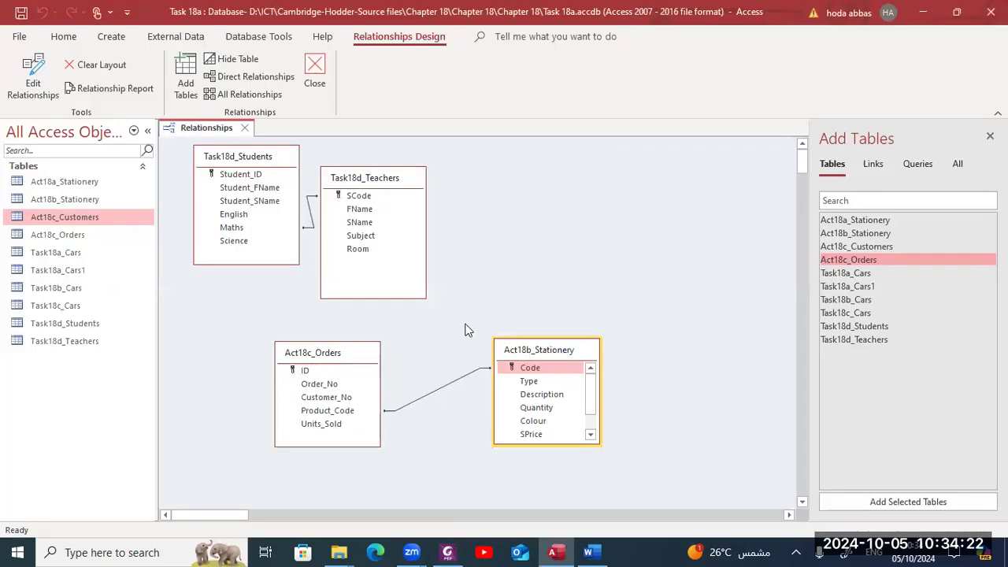
key(alt+Tab)
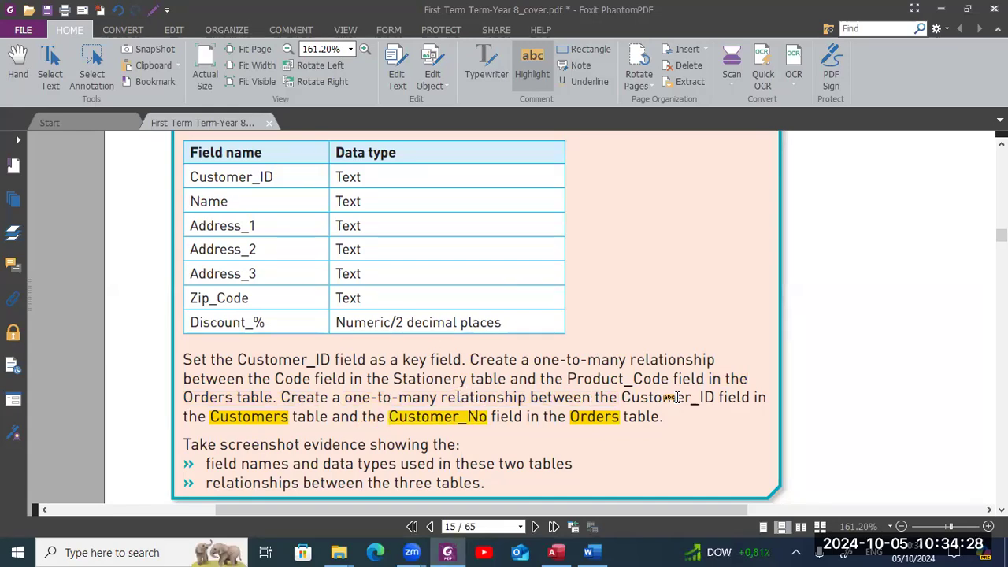
key(alt+Tab)
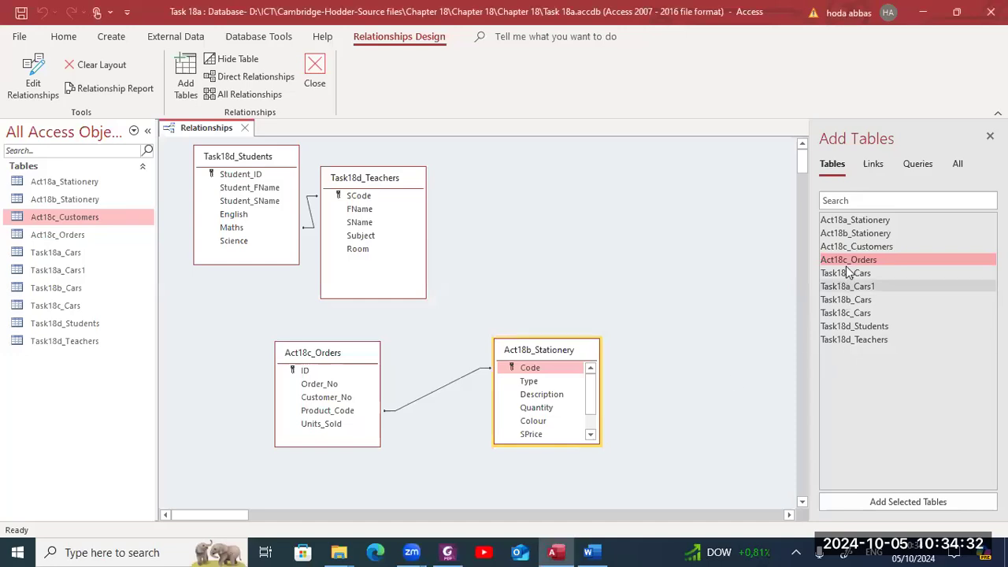
Add Act18c_Customers to the relationships layout, place it left of Act18c_Orders, and shift Act18c_Orders closer to Act18b_Stationery
double_click(849, 247)
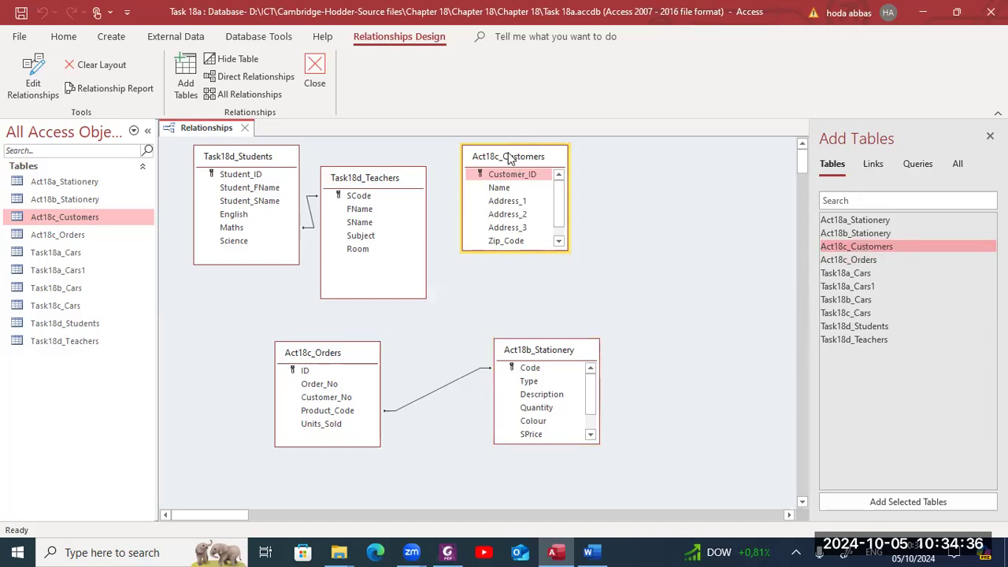
drag(508, 156, 204, 351)
drag(303, 354, 378, 355)
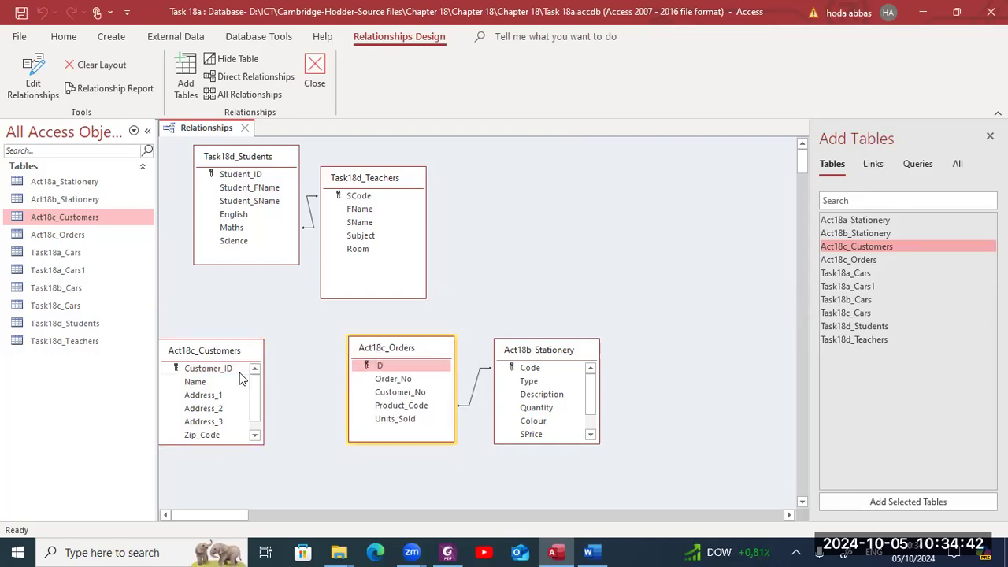
Create a one-to-many relationship from Customer_ID in Act18c_Customers to Customer_No in Act18c_Orders, checking the field names in the PDF
drag(234, 372, 316, 370)
key(alt+Tab)
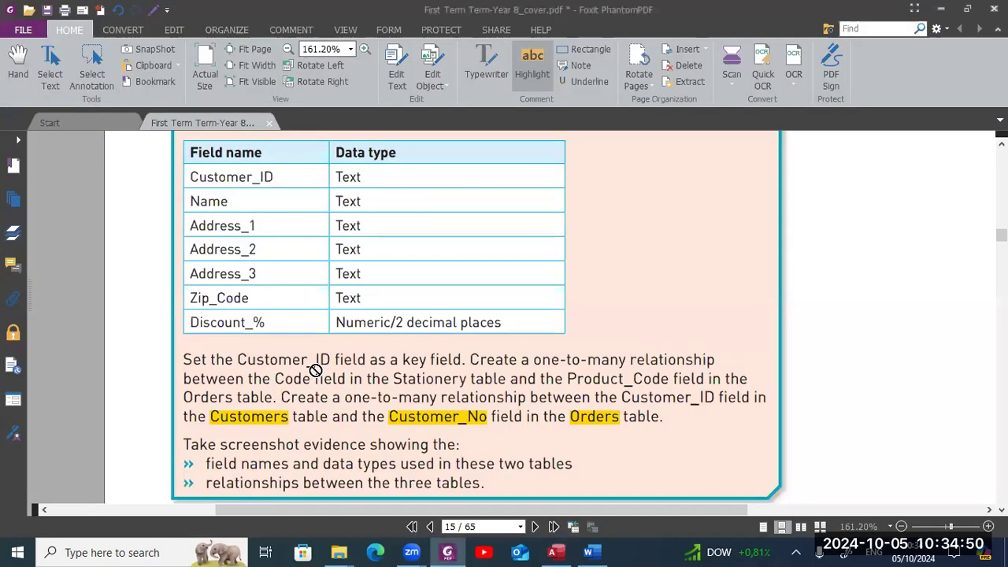
key(alt+Tab)
drag(316, 370, 370, 398)
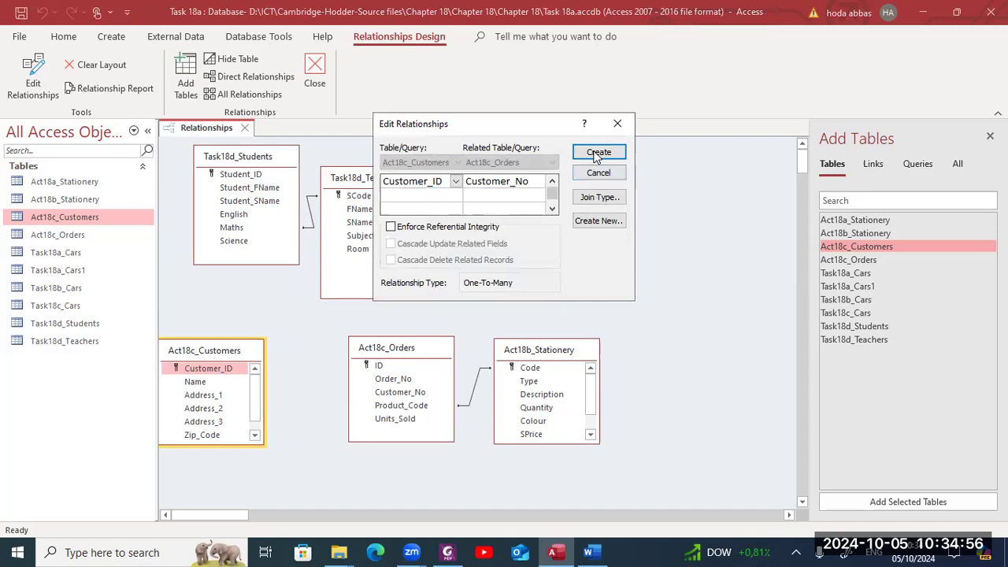
click(597, 153)
Move Act18c_Customers slightly right and lengthen the Act18c_Customers and Act18b_Stationery boxes to fit all their fields
drag(252, 356, 274, 352)
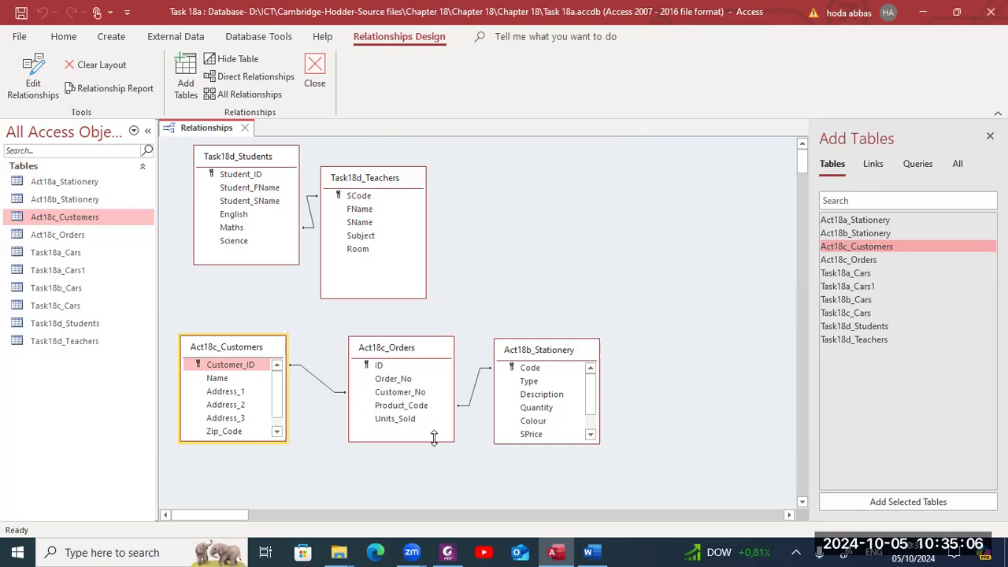
scroll(275, 438, down, 1)
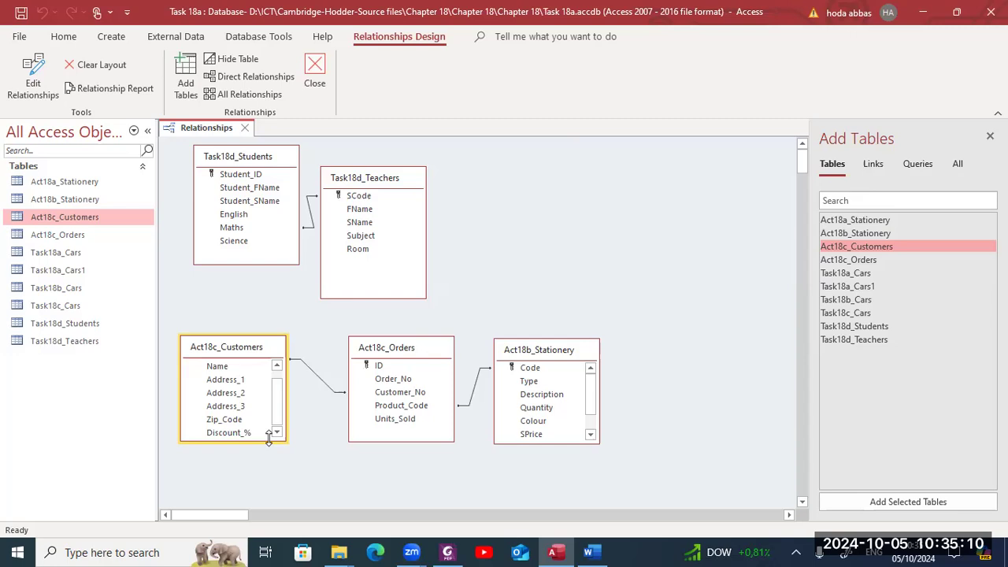
drag(269, 439, 268, 471)
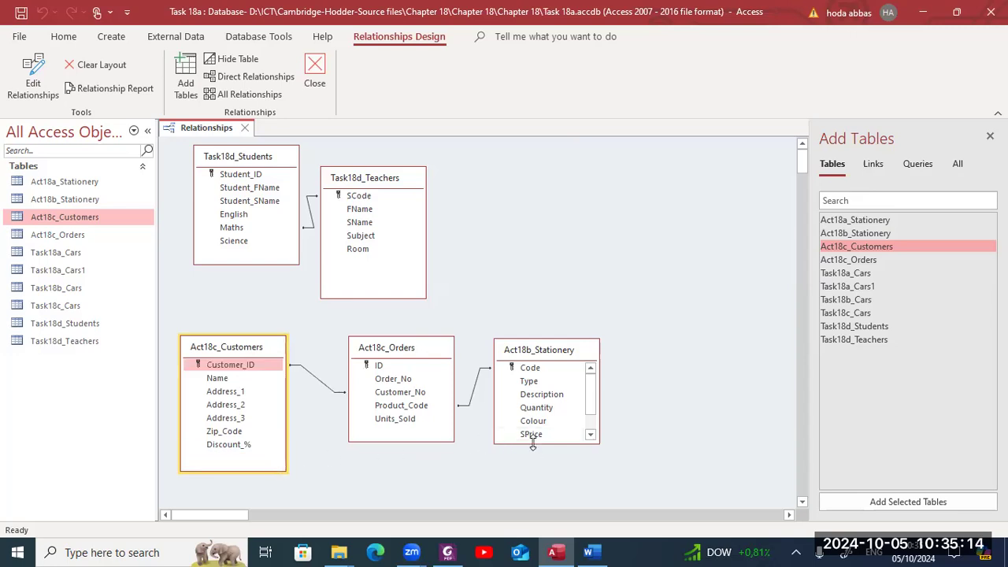
drag(533, 443, 540, 487)
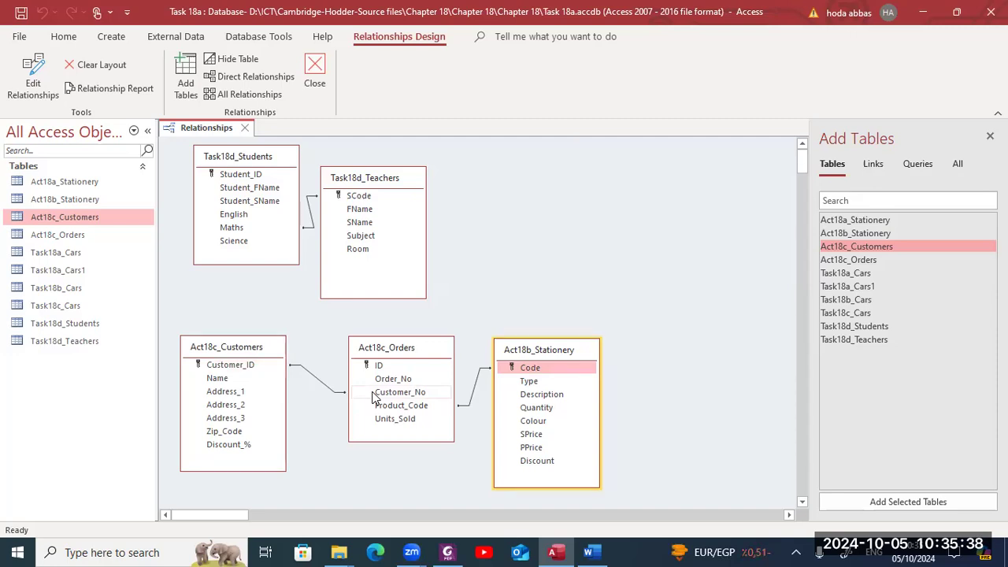
Enforce referential integrity on the relationships linking Act18c_Orders to Act18c_Customers and to Act18b_Stationery
double_click(322, 383)
click(400, 230)
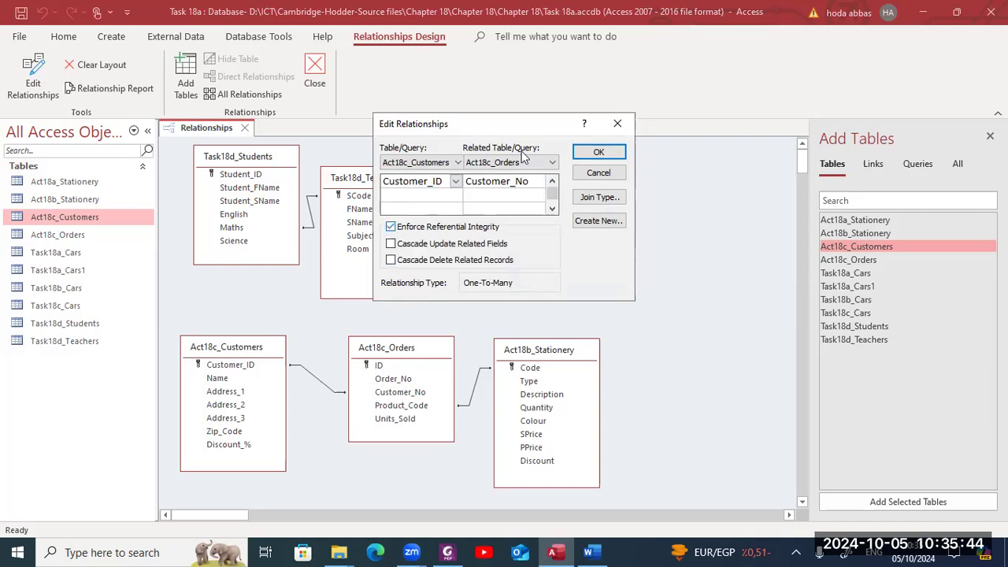
click(598, 152)
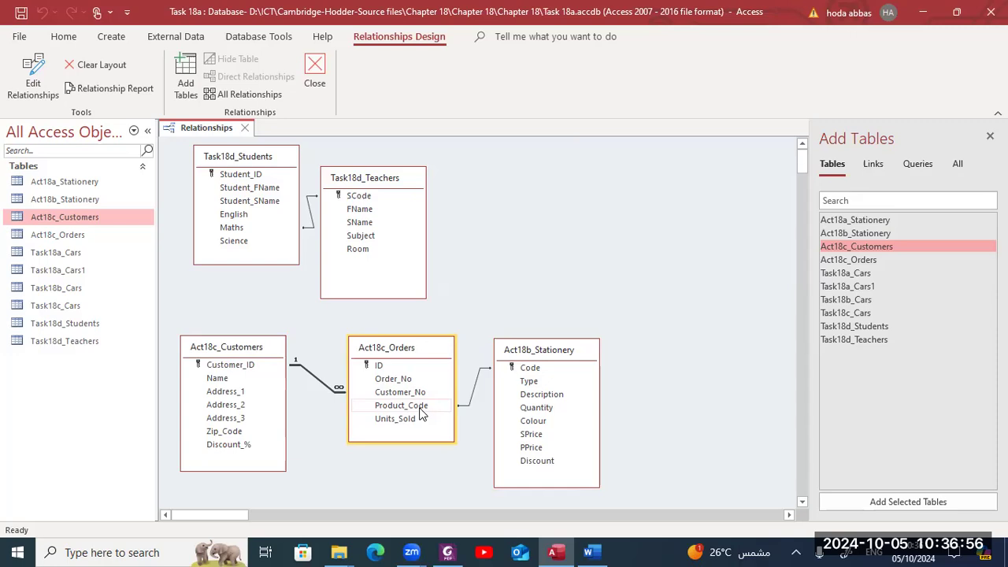
double_click(473, 399)
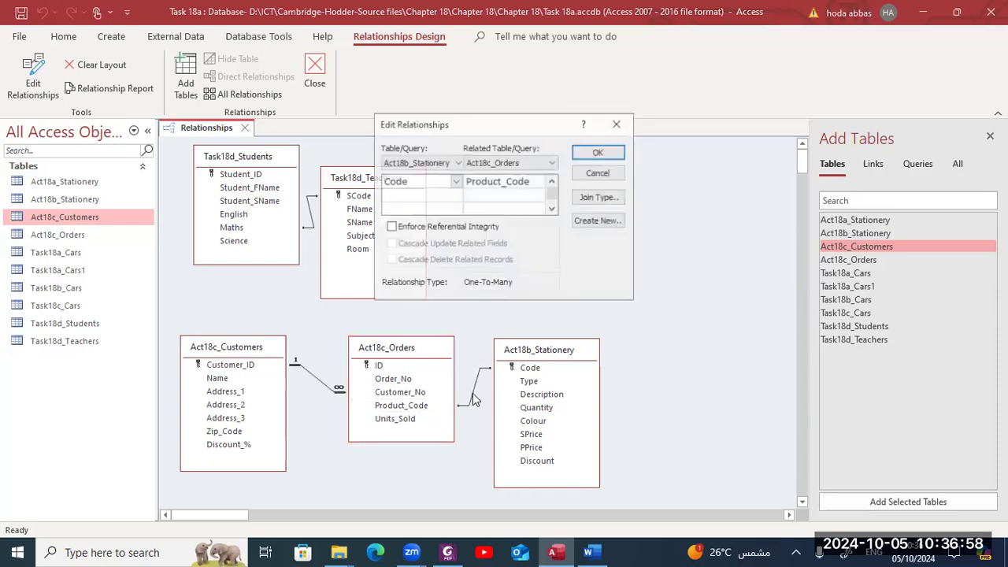
click(463, 227)
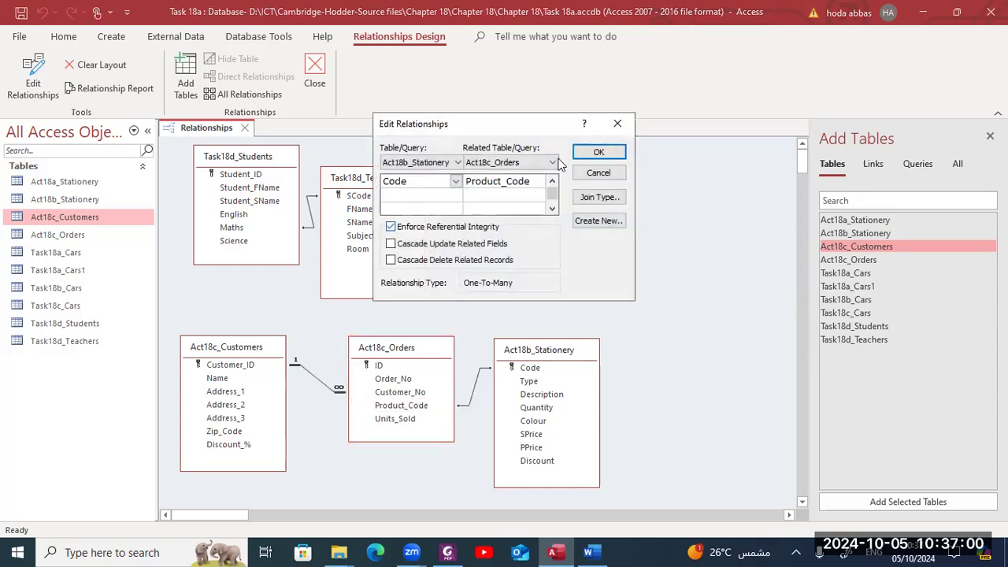
click(591, 152)
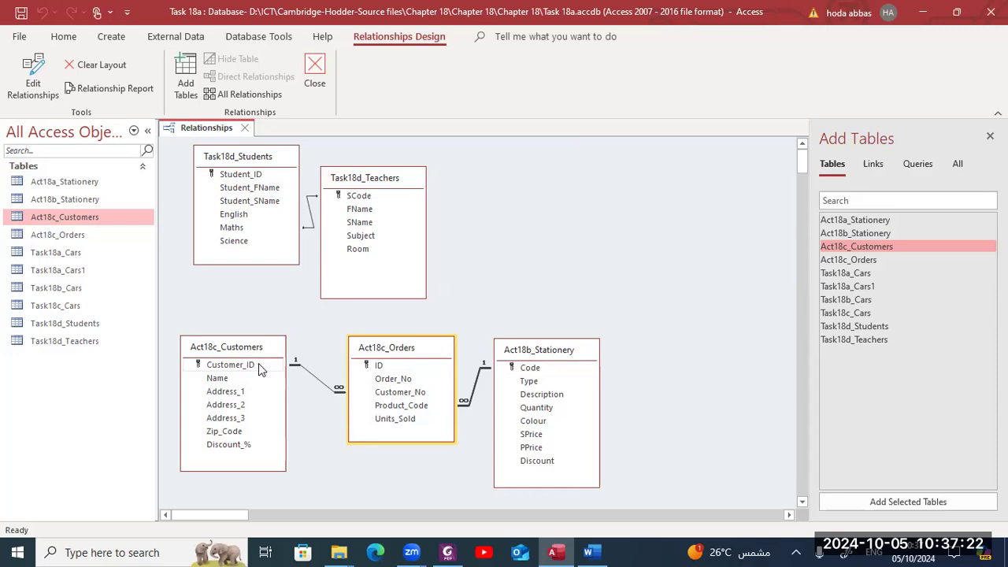
Highlight the evidence requirement "relationships between the three tables." in the PDF and return to Access
key(alt+Tab)
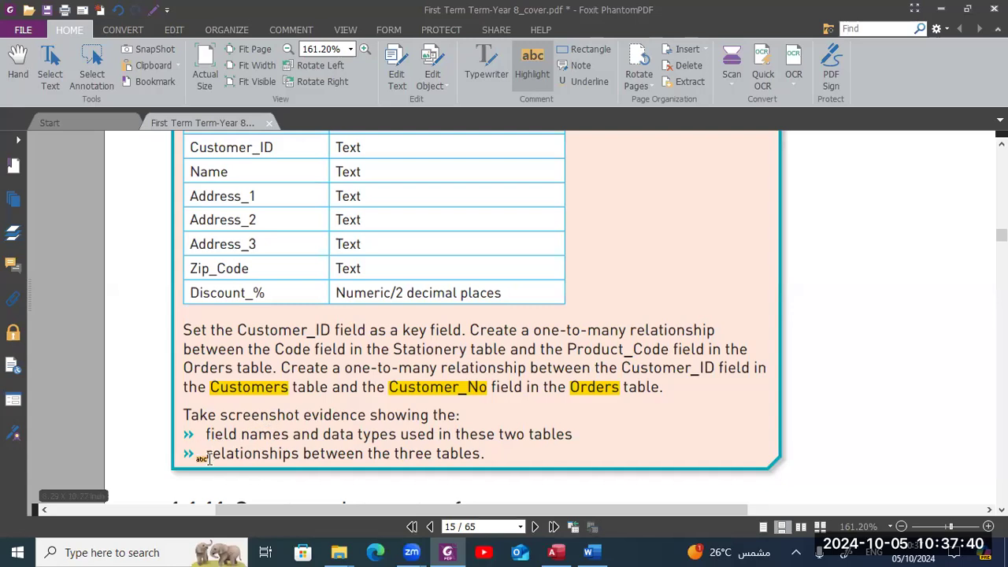
drag(207, 455, 503, 457)
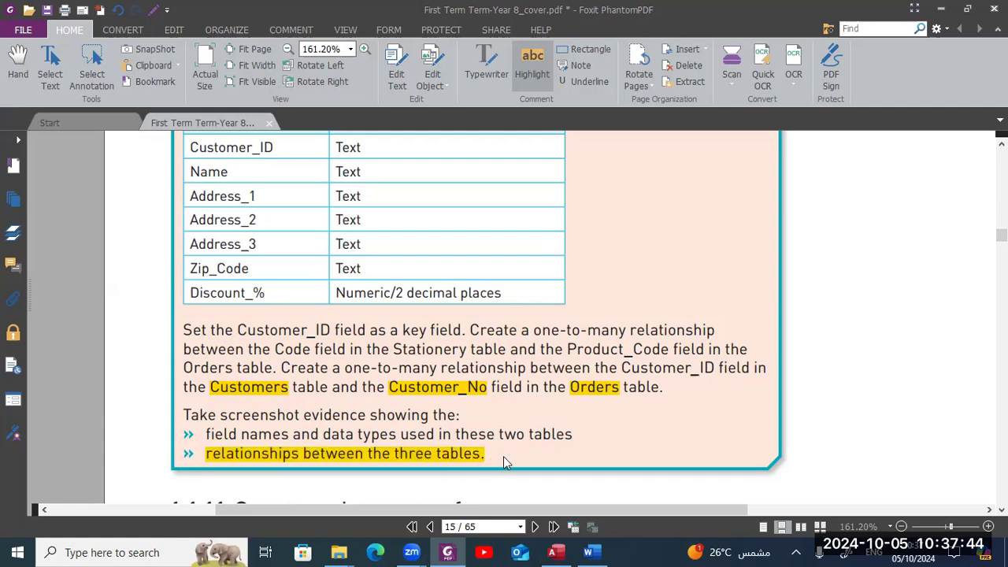
key(alt+Tab)
Open the Customer_ID to Customer_No relationship for editing, move its dialog above the three linked tables, and capture that area as a screenshot
double_click(317, 381)
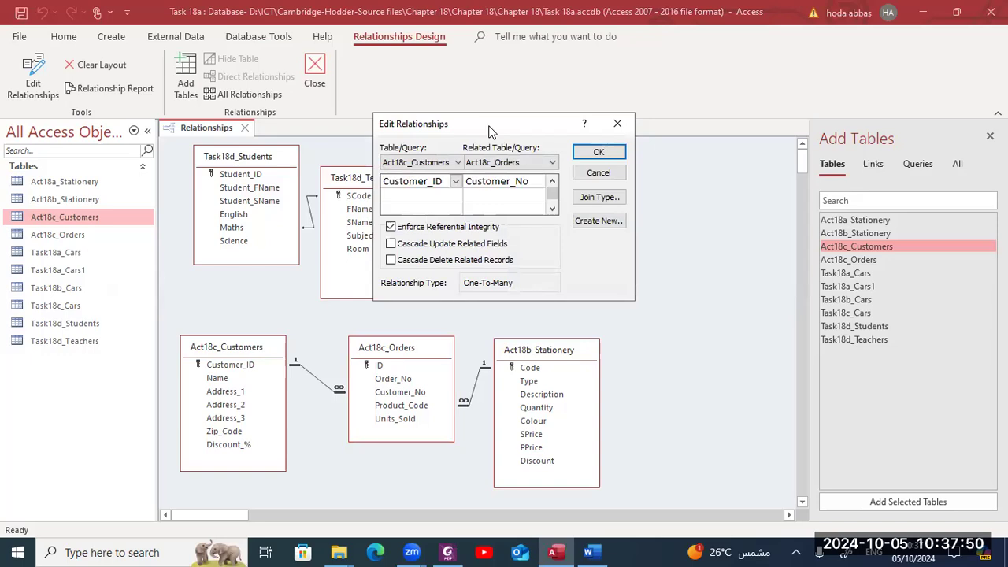
drag(491, 131, 307, 148)
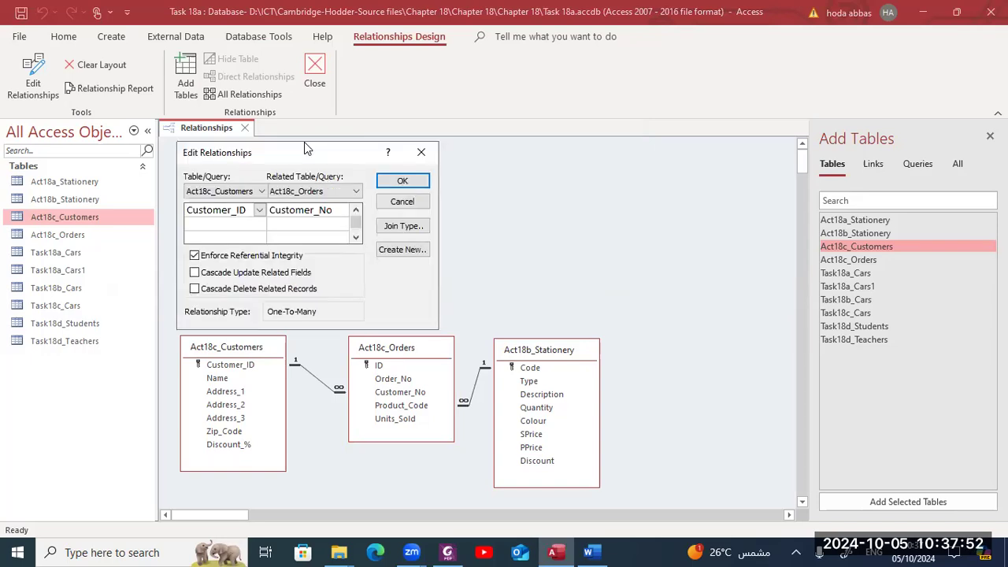
key(super+shift+s)
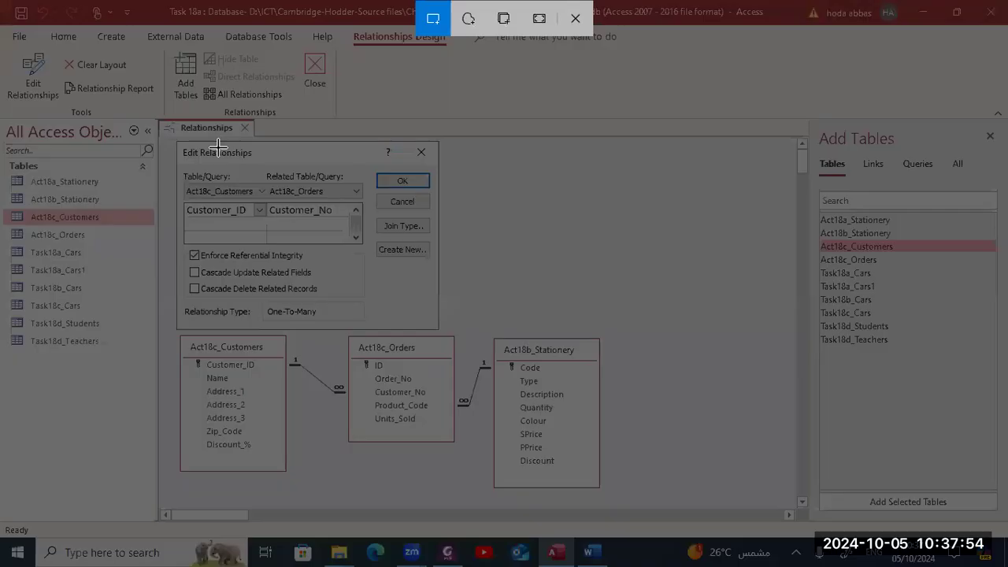
drag(158, 117, 633, 498)
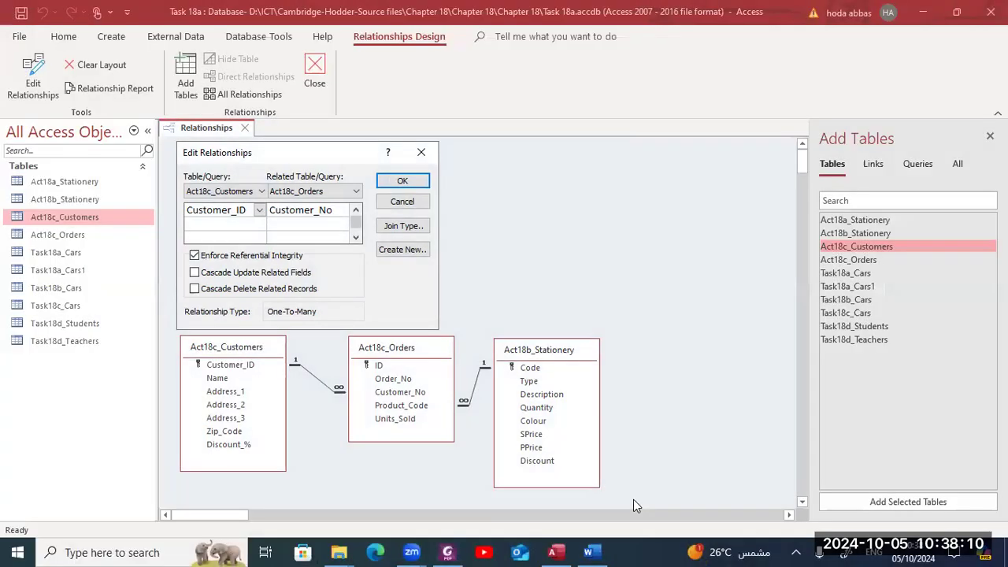
Switch to the Word document, add the heading "Evidence of Activity 18c:" below the existing image, and paste the captured relationship screenshot under it
key(alt+Tab)
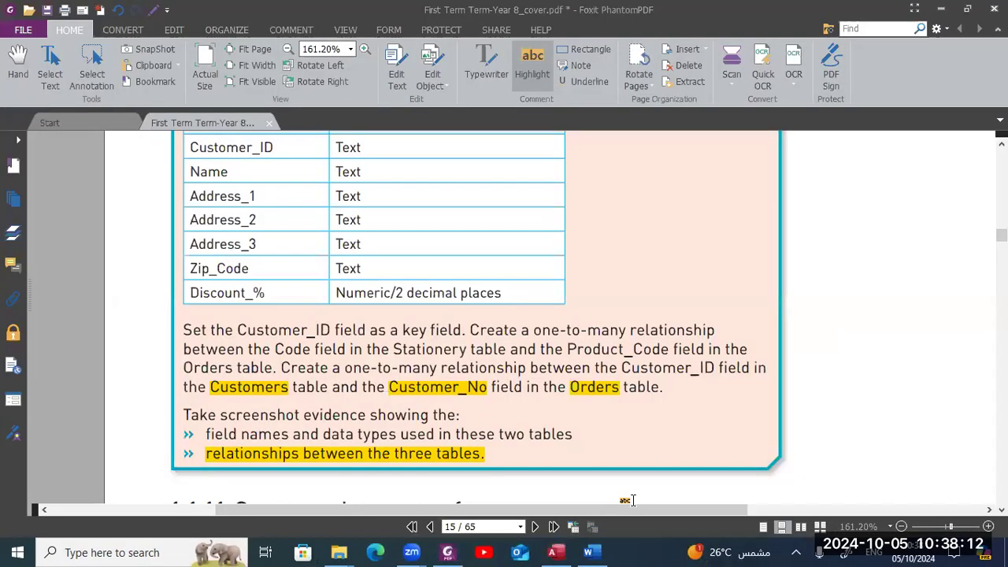
key(alt+Tab)
key(Down)
key(Left)
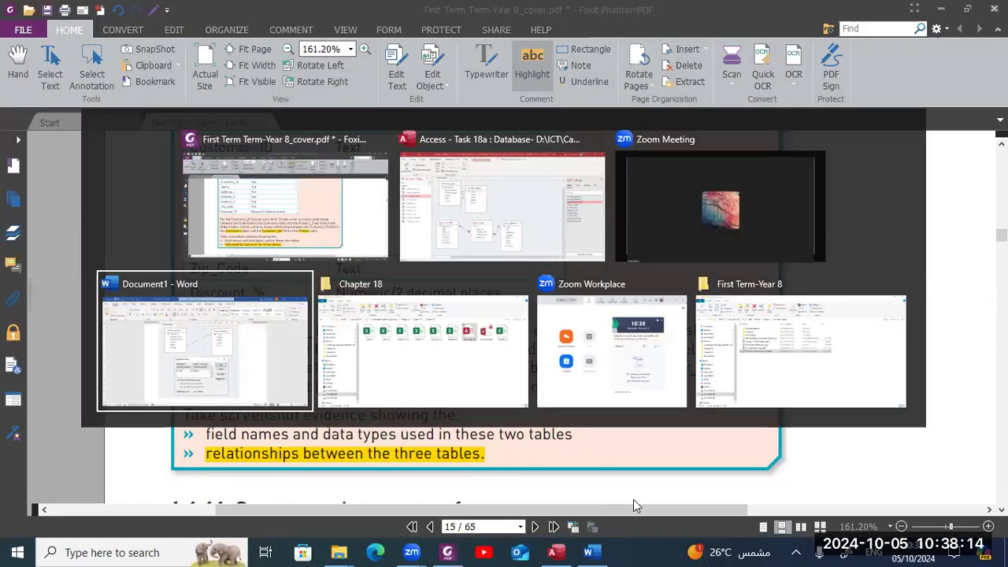
key(Return)
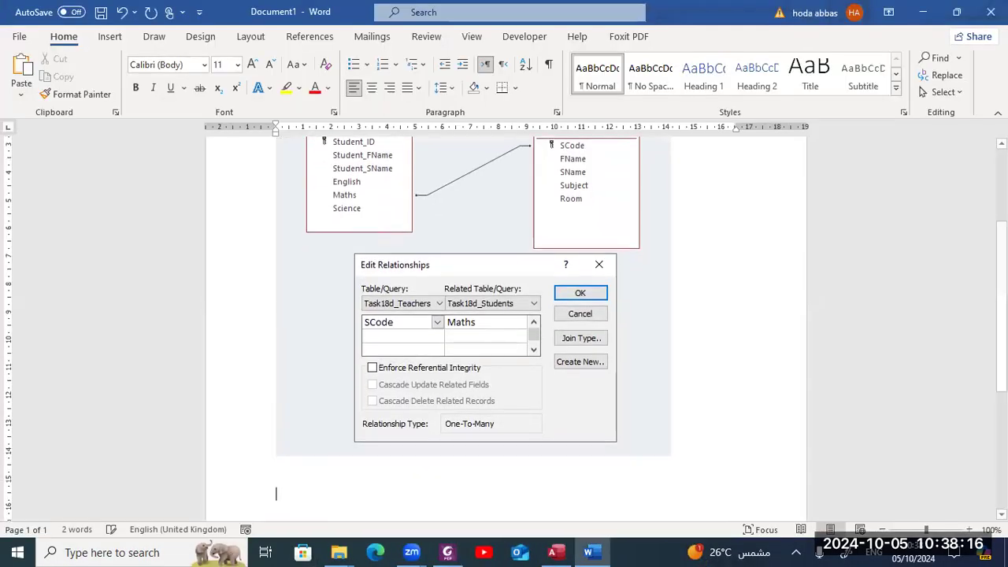
text(Evidence of )
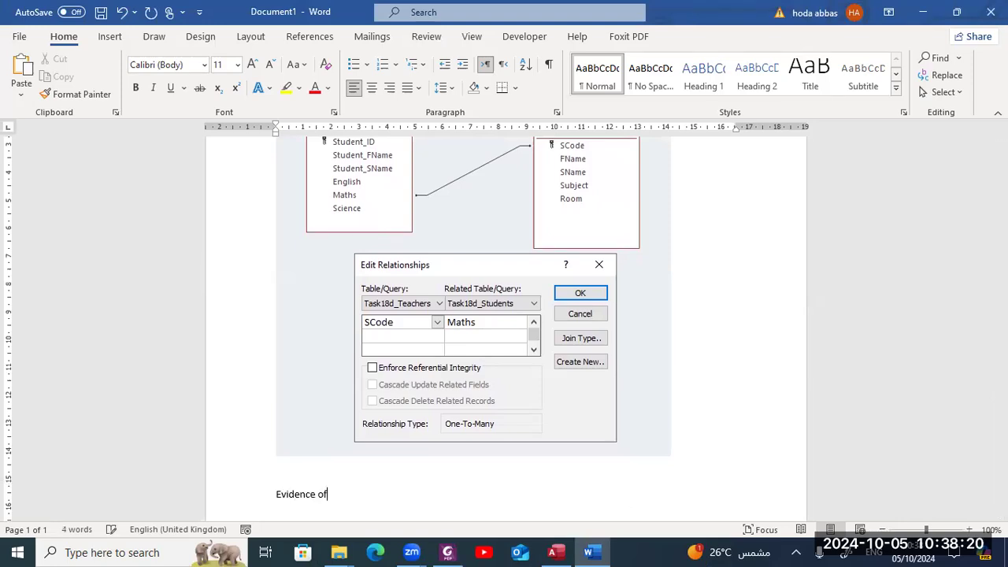
text(Activity)
scroll(633, 500, up, 4)
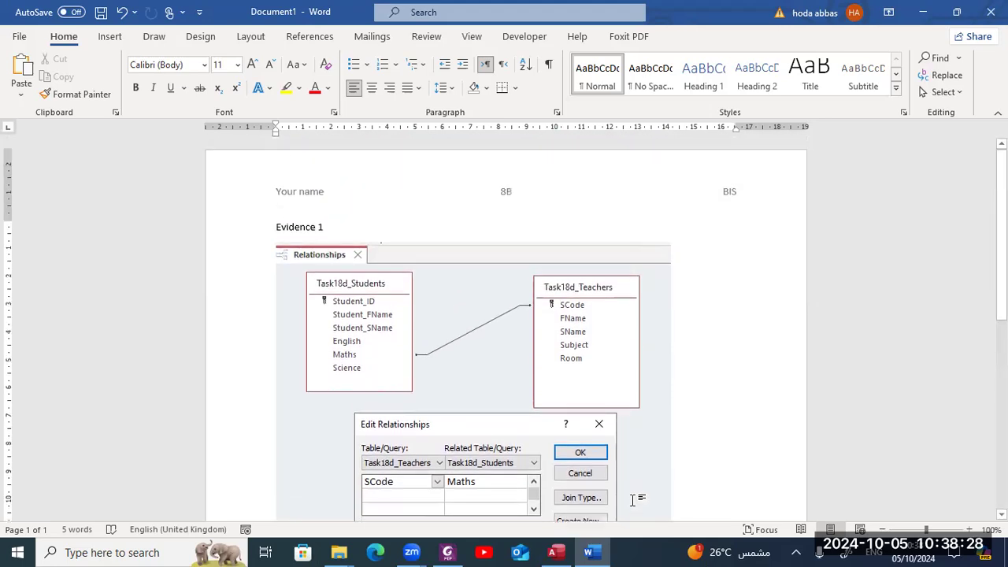
scroll(633, 500, down, 3)
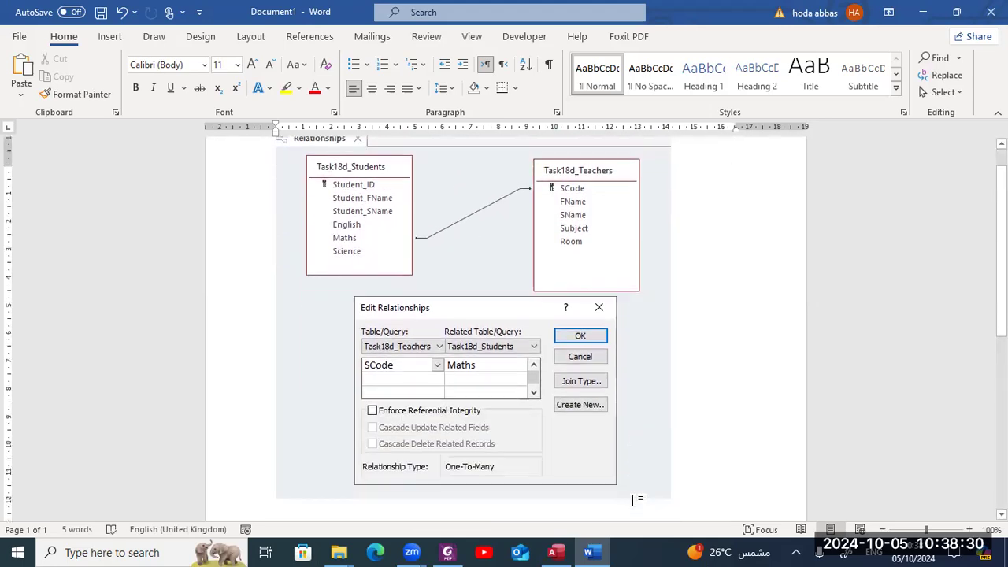
scroll(633, 500, down, 3)
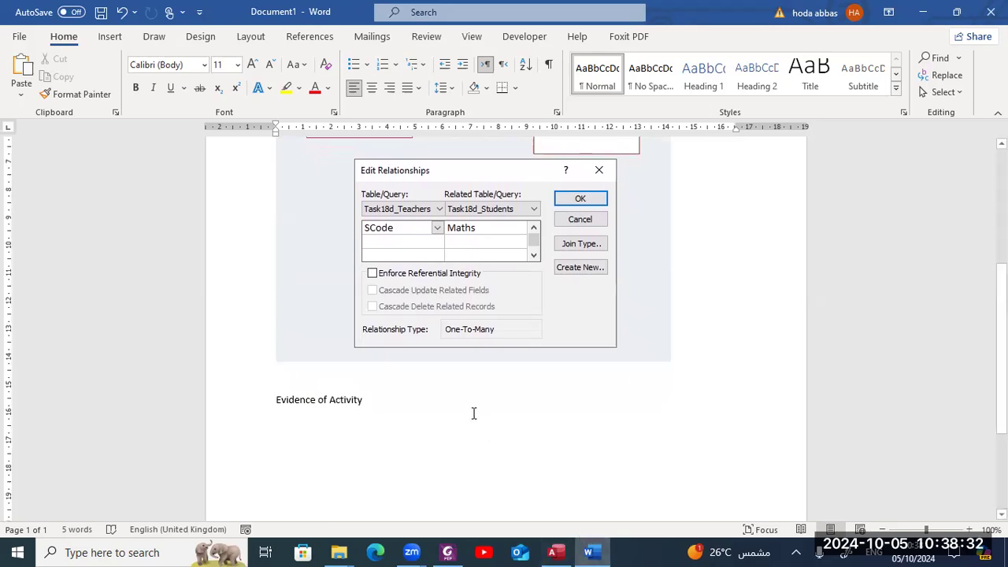
text(1)
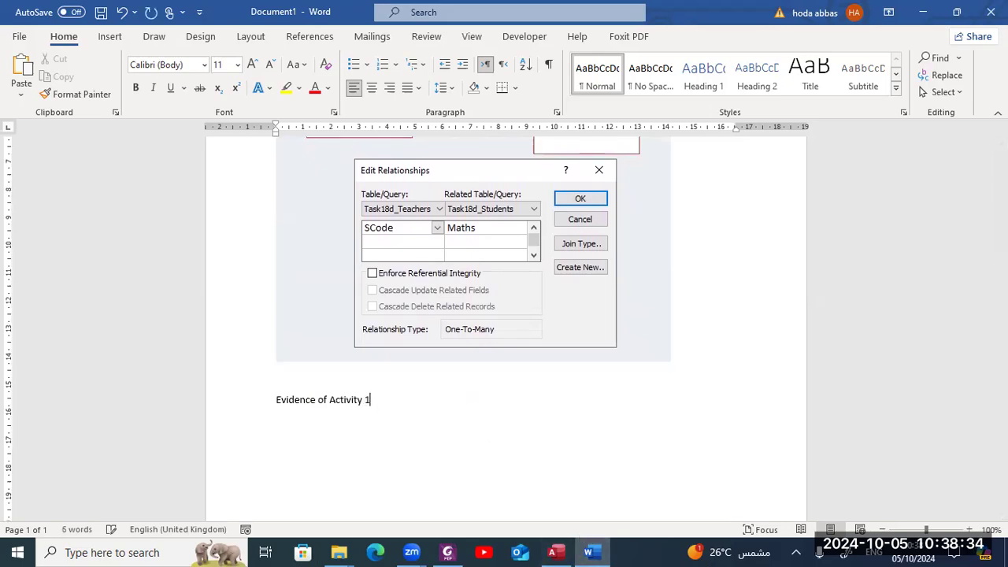
text(8c:)
key(Return)
key(ctrl+v)
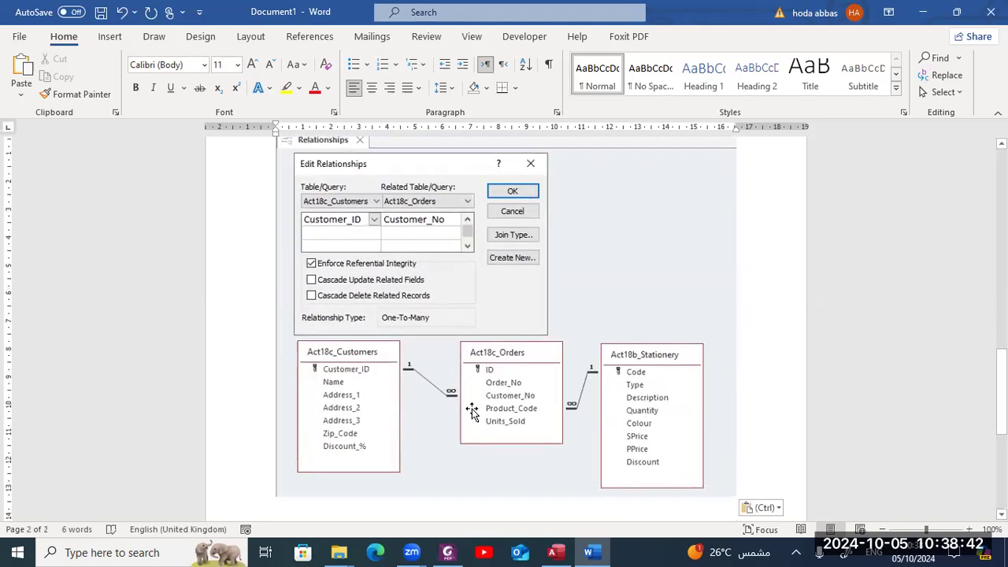
Return to Access, open the Code to Product_Code relationship for editing instead, and move its dialog just above the three linked tables
key(alt+Tab)
key(alt+Tab)
key(alt+Tab)
key(Tab)
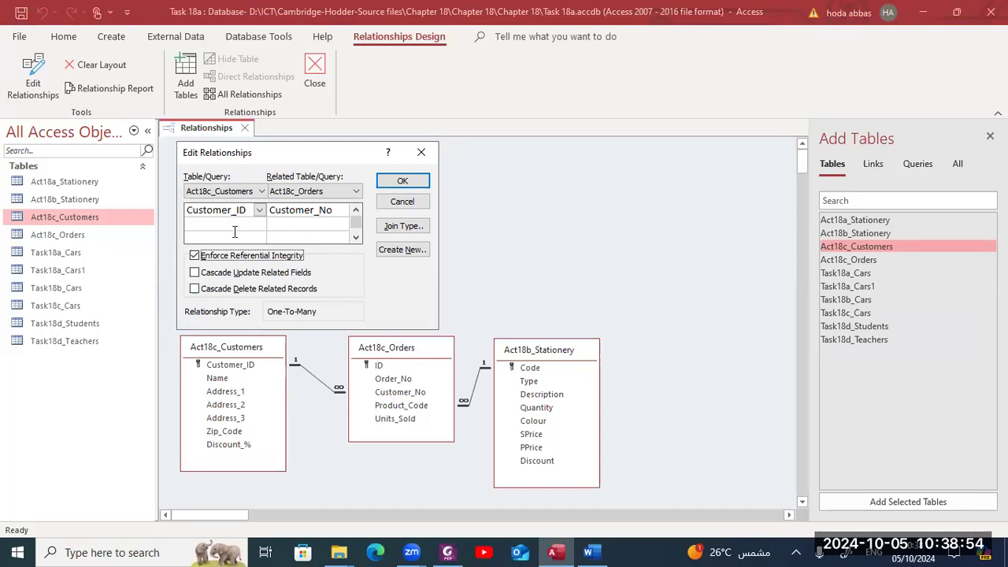
click(421, 153)
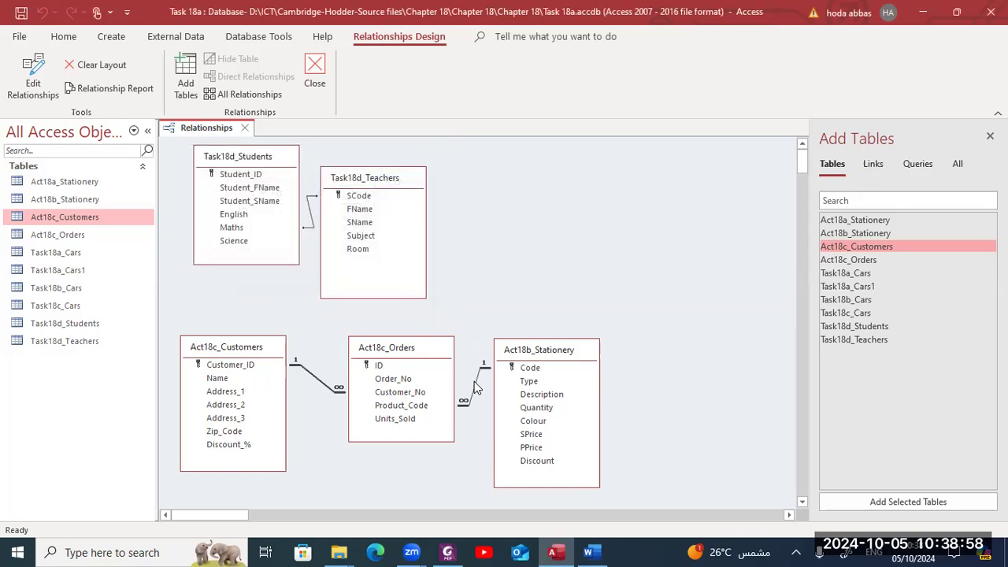
click(478, 388)
double_click(477, 387)
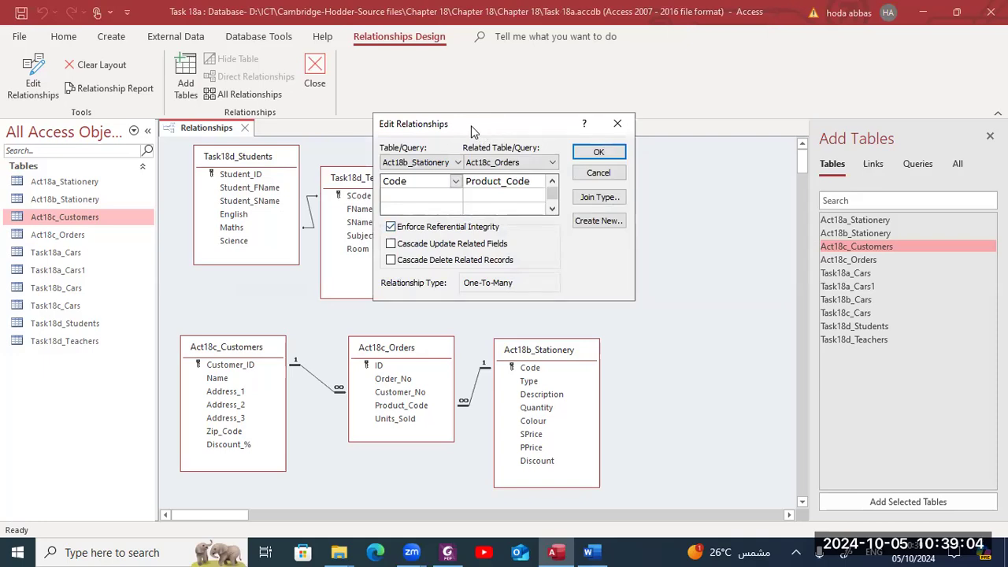
drag(471, 125, 304, 135)
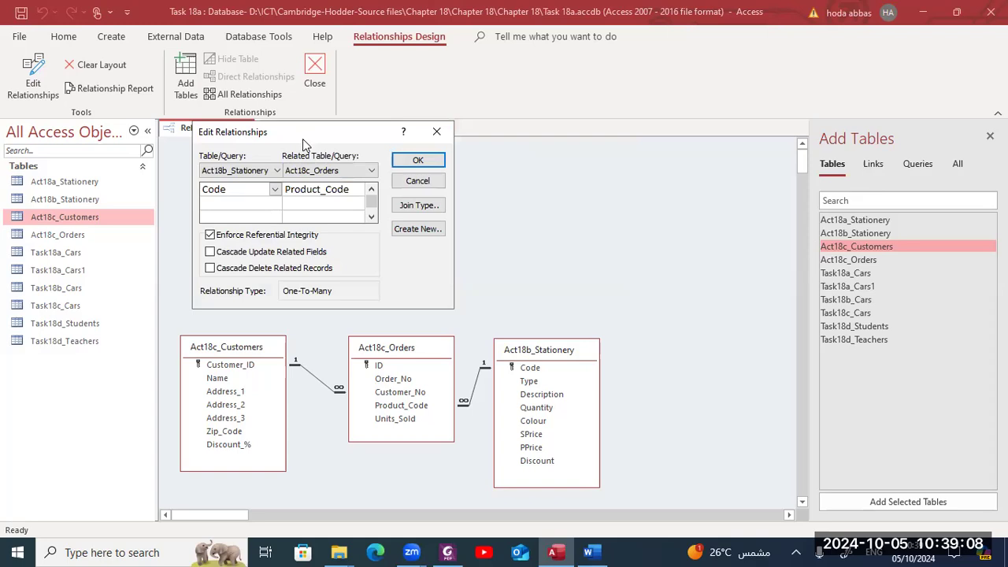
drag(302, 138, 313, 164)
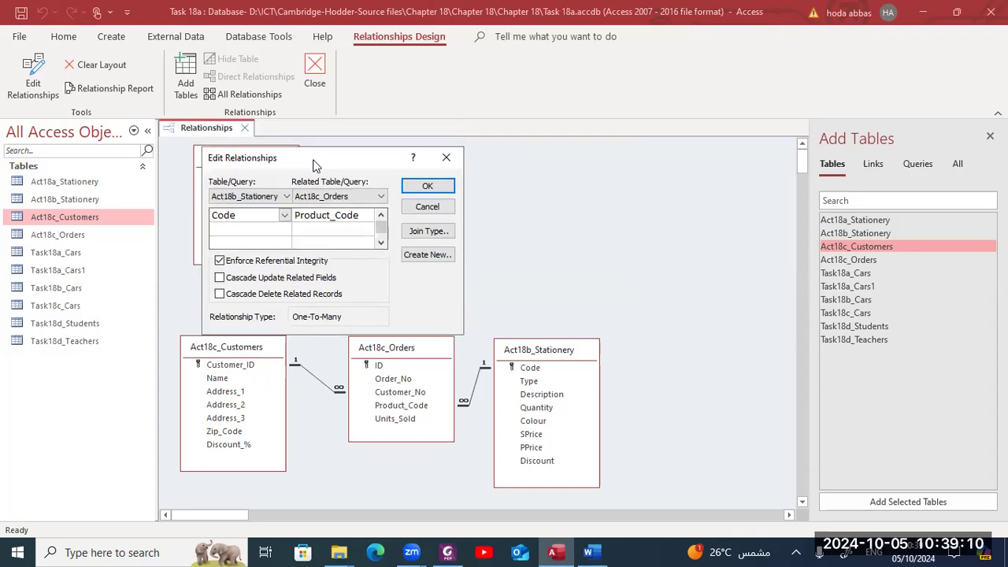
Capture the Stationery to Orders relationship dialog with the three linked tables and paste it into Word after the first Activity 18c screenshot
key(super+shift+s)
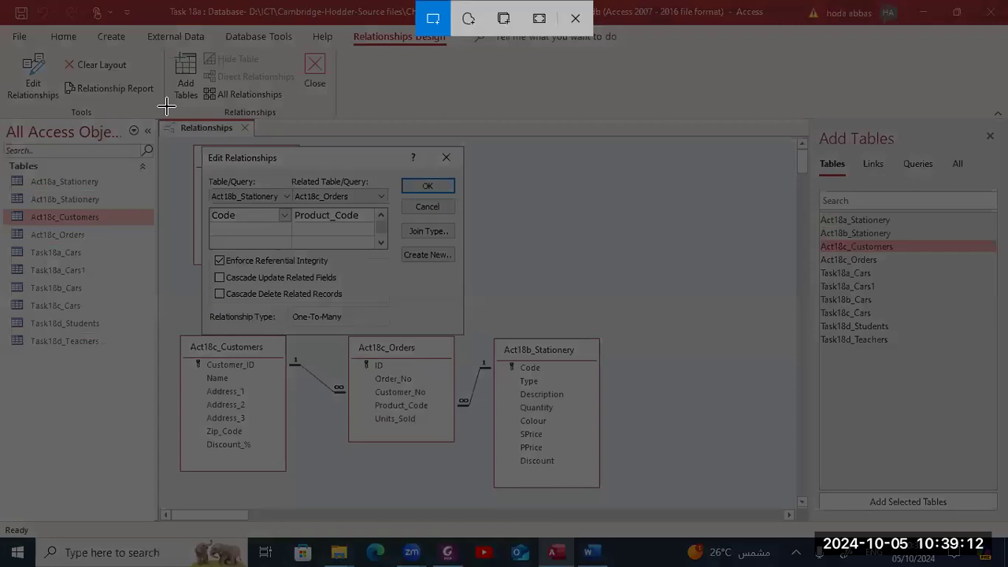
drag(158, 112, 681, 505)
key(alt+Tab)
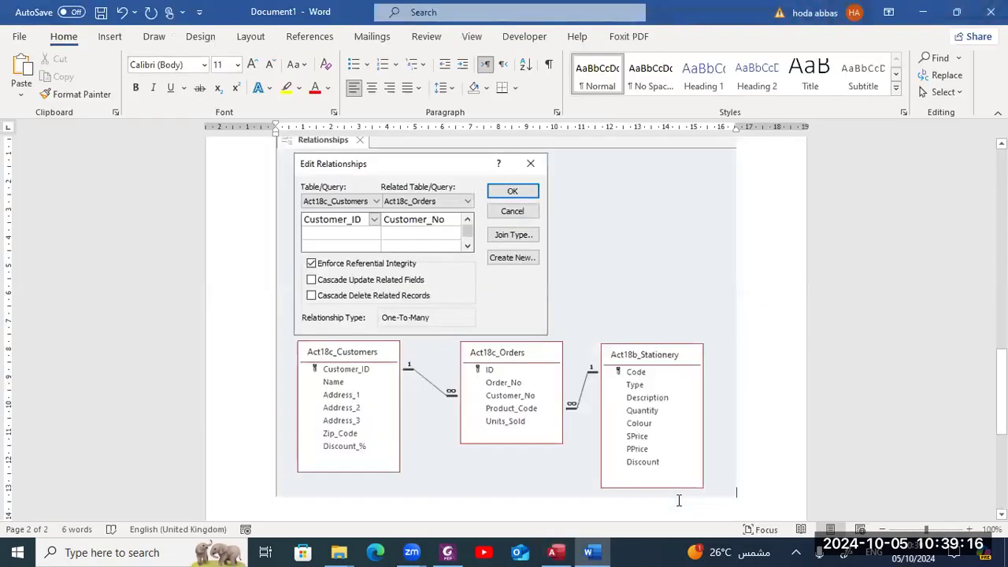
key(ctrl+v)
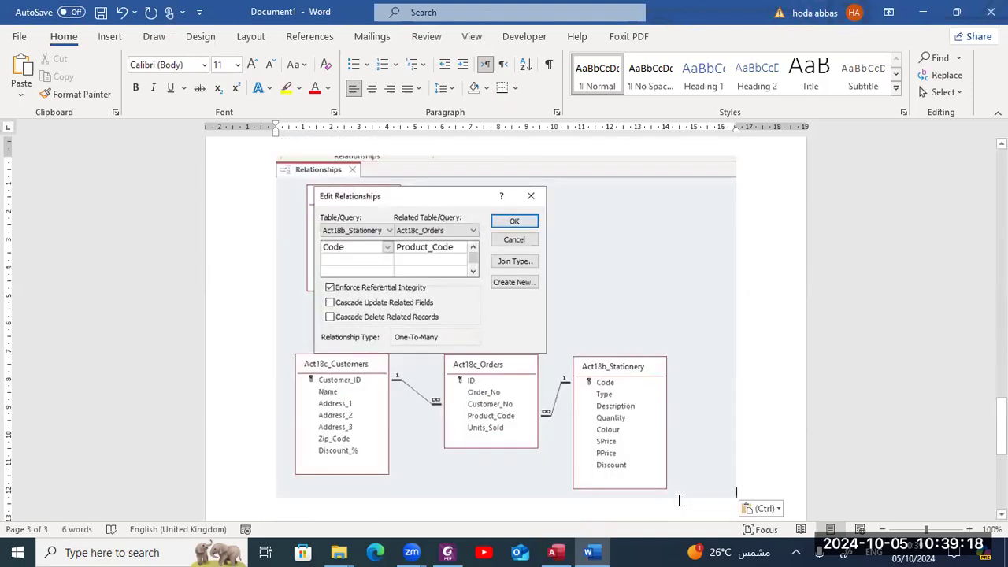
Insert a page break before the heading "Evidence of Activity 18c:" and place the cursor after the last screenshot in the document
scroll(679, 500, up, 10)
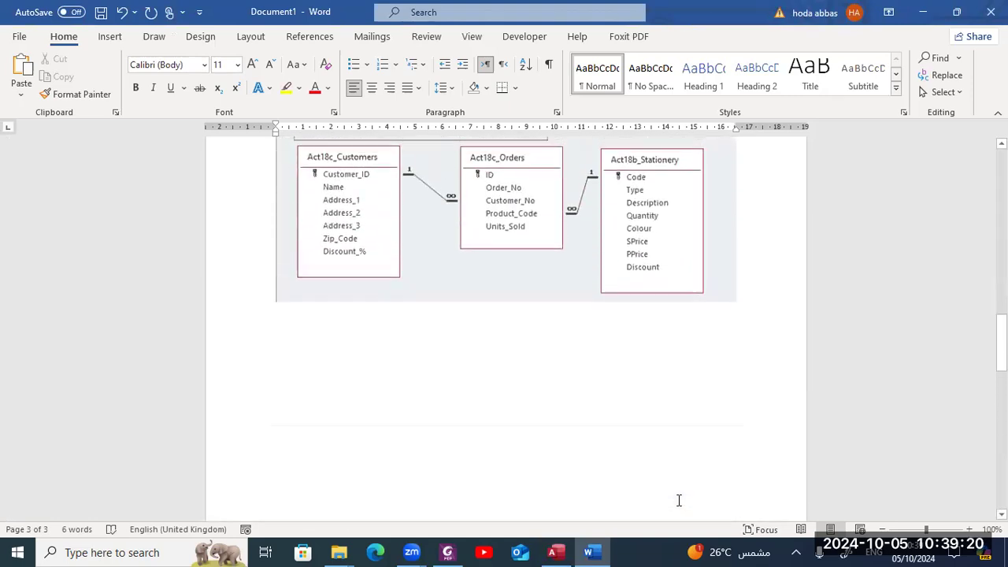
scroll(679, 500, down, 4)
scroll(679, 500, up, 8)
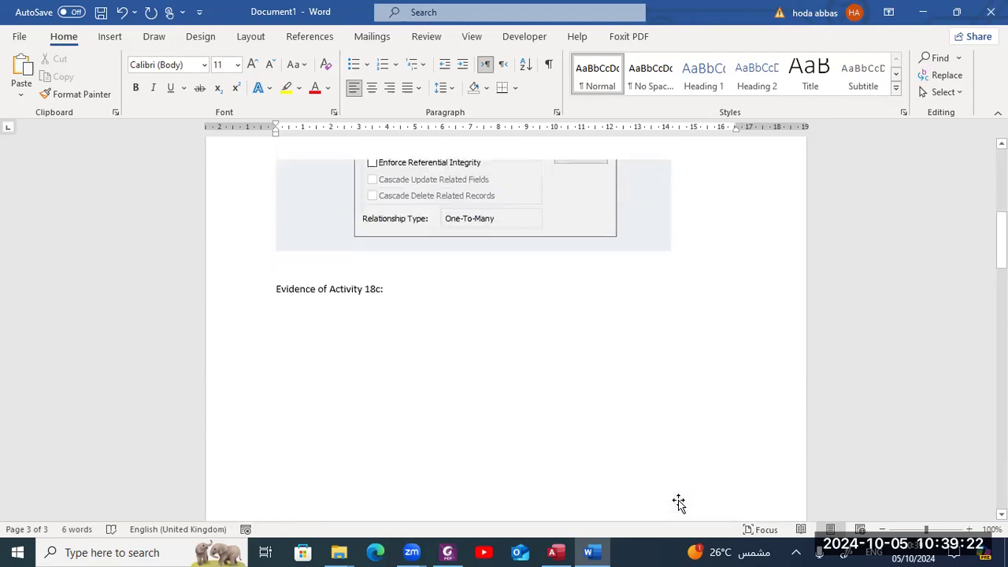
click(276, 289)
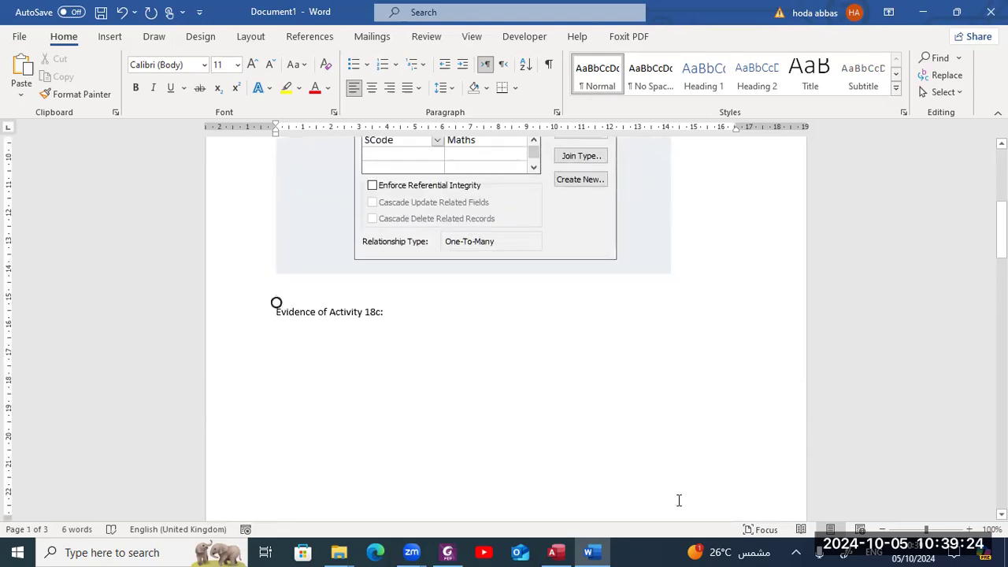
key(ctrl+Return)
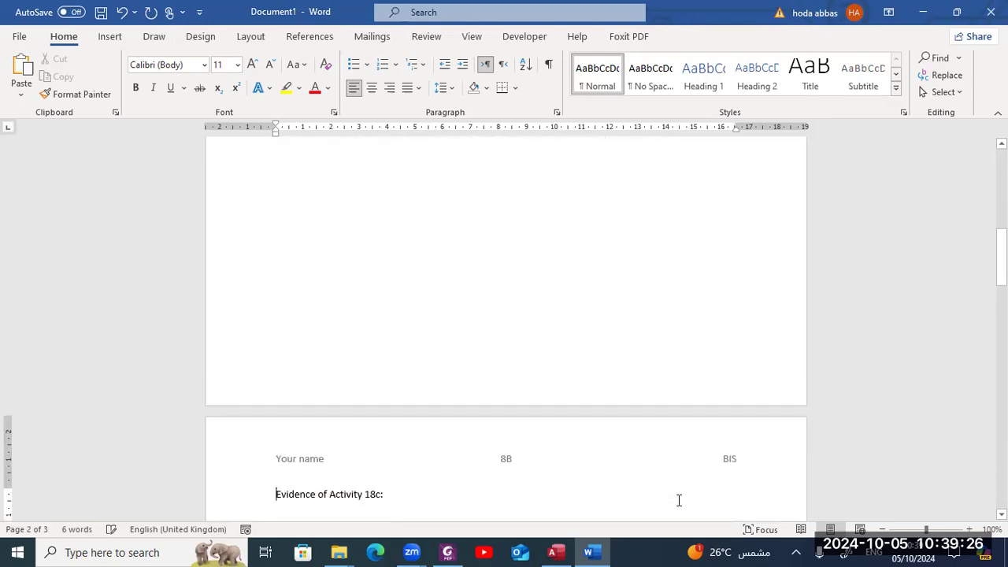
key(ctrl+v)
scroll(679, 503, down, 12)
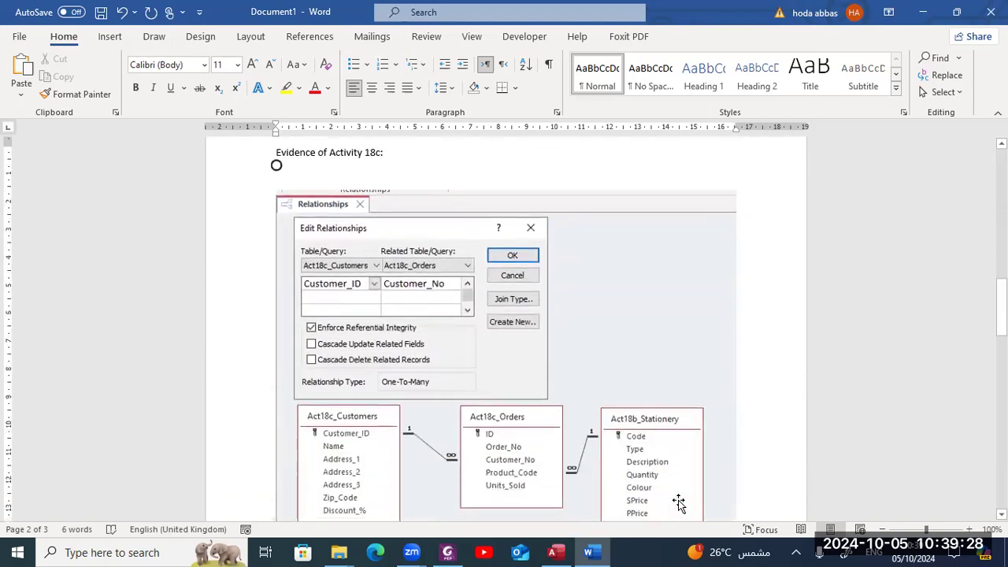
scroll(679, 503, down, 6)
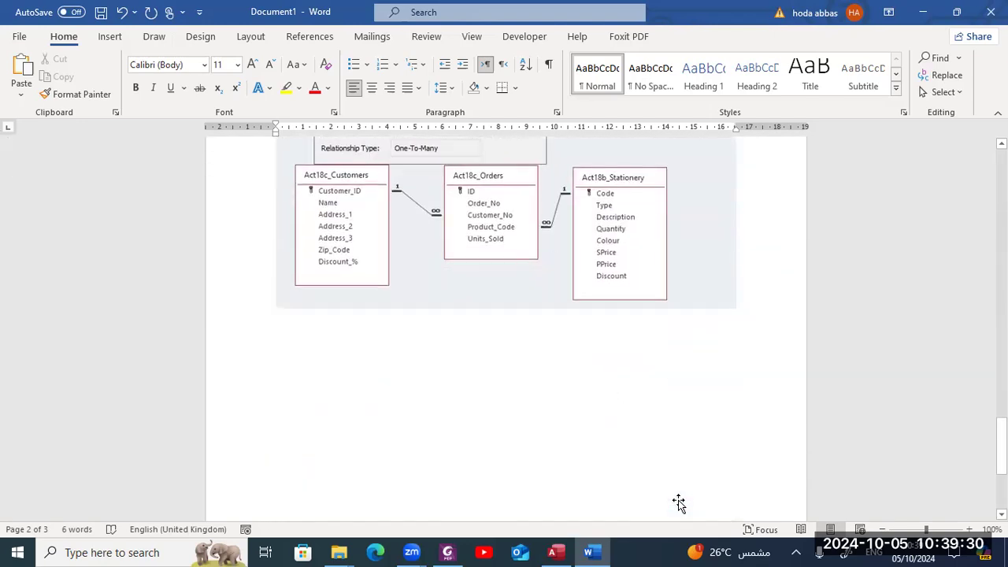
click(679, 501)
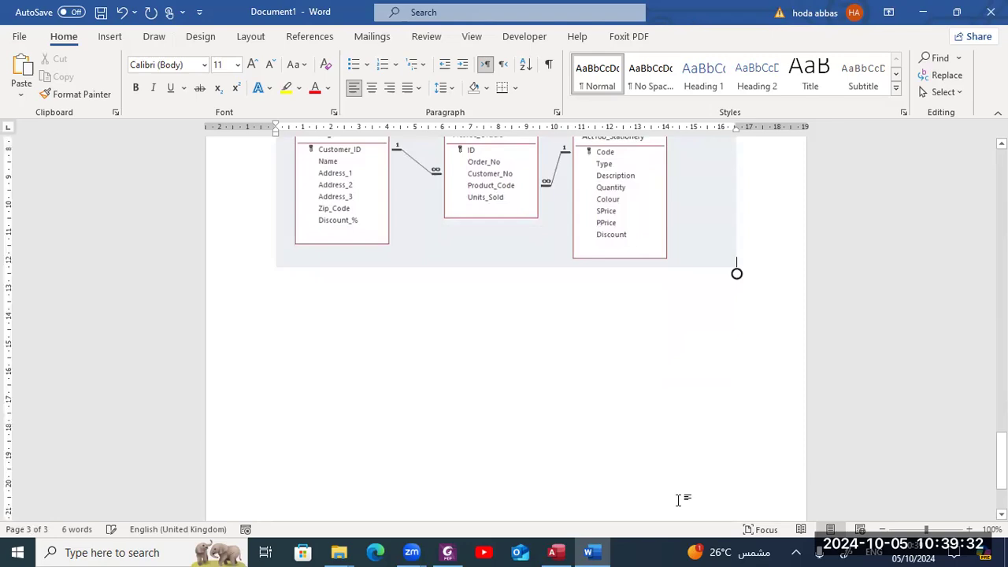
Check the Activity 18c screenshot evidence requirements in the PDF and return to Access
key(alt+Tab)
key(alt+Tab)
key(alt+Tab)
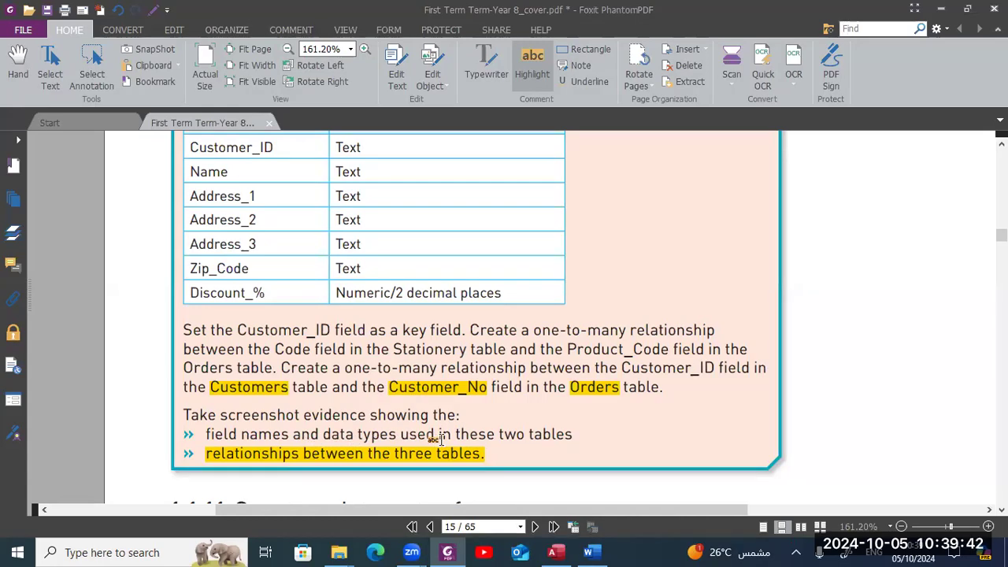
key(alt+Tab)
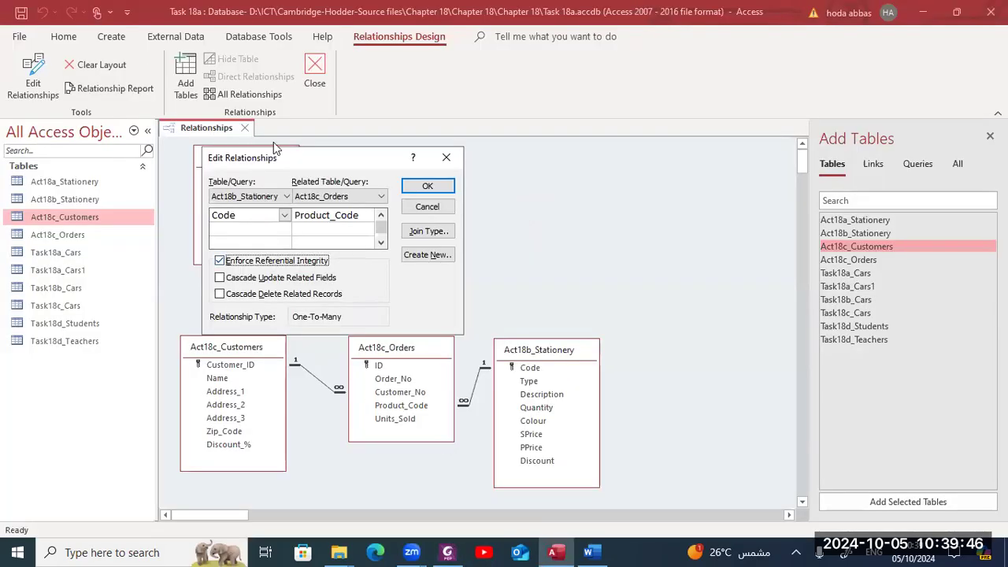
Close the open relationship dialog and the Relationships window, saving the layout changes
click(446, 158)
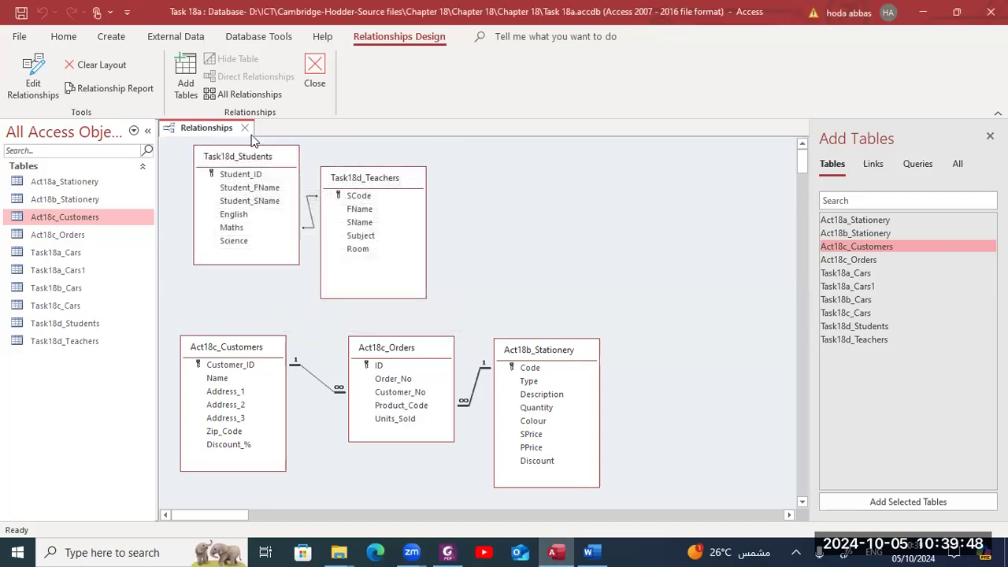
click(244, 128)
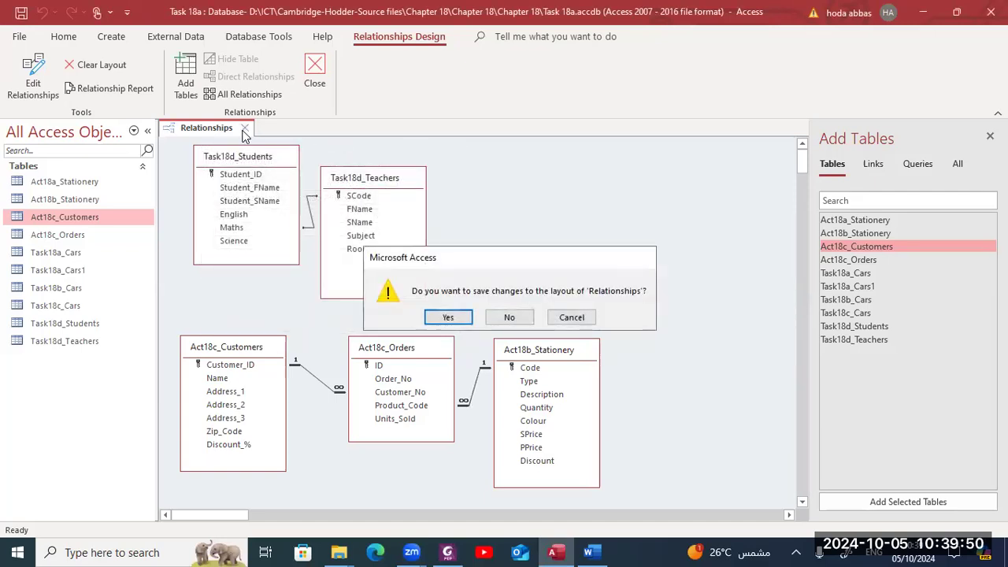
key(Return)
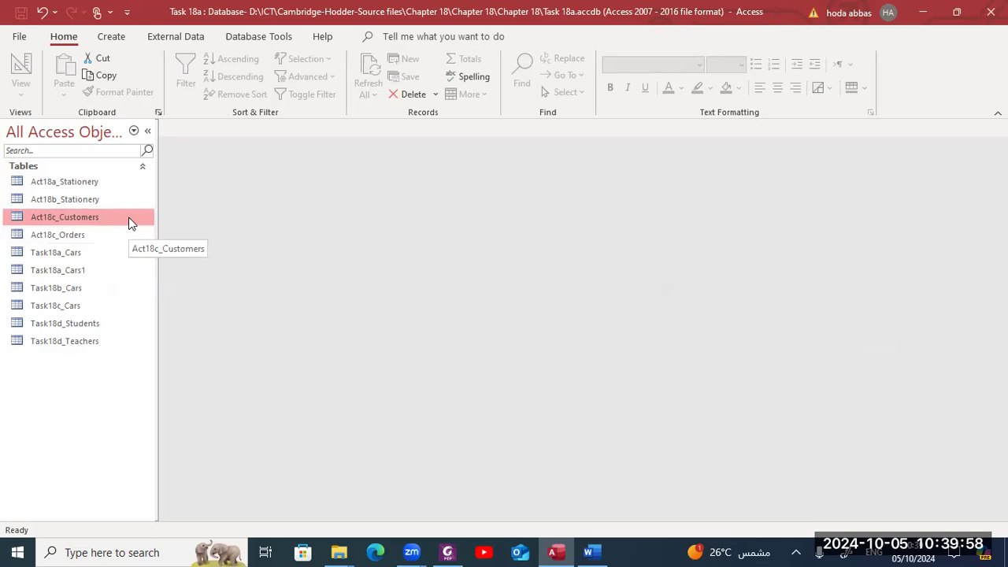
Open the Act18c_Orders table in Design View and examine the data types and properties of its ID, Product_Code and Units_Sold fields
double_click(118, 239)
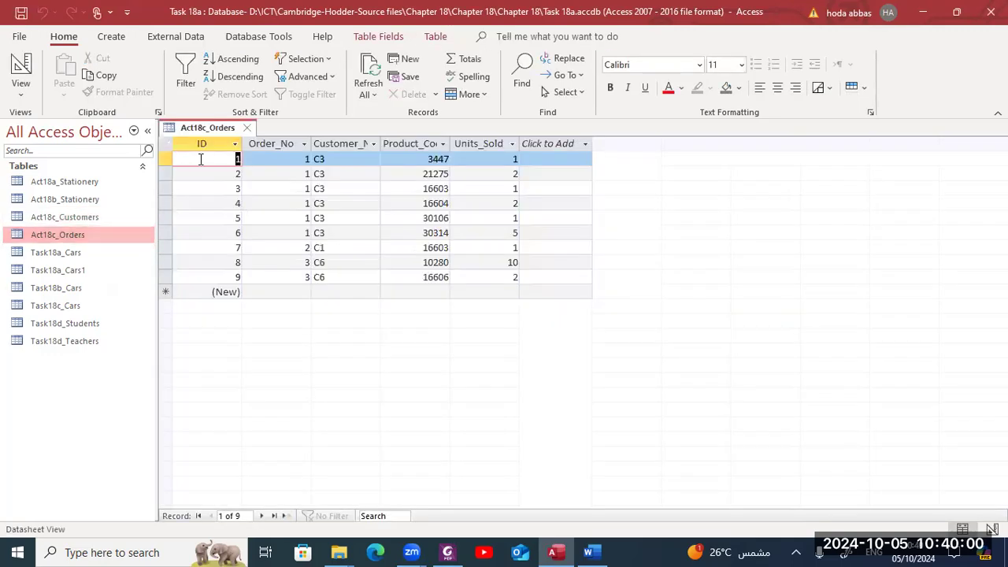
click(30, 73)
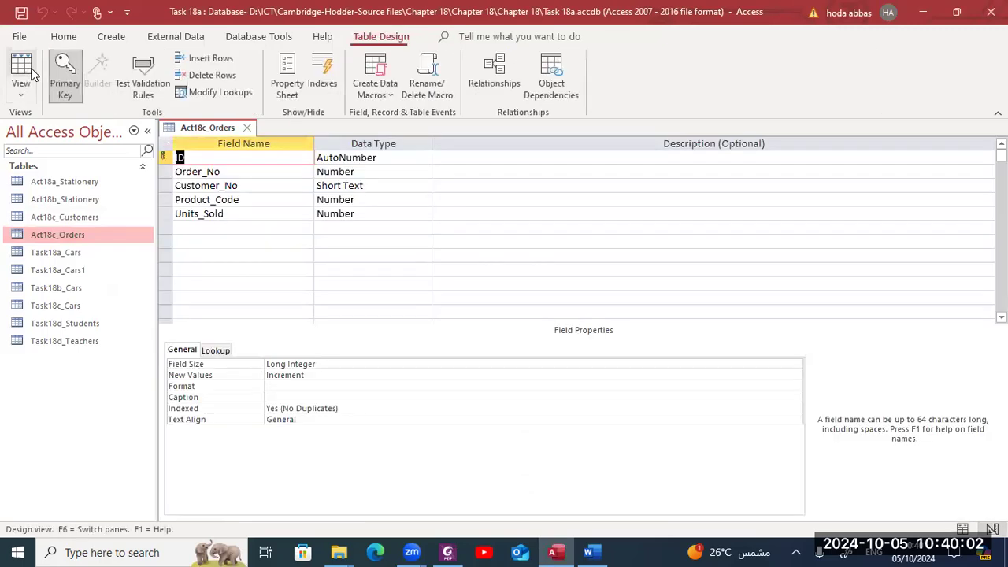
click(367, 213)
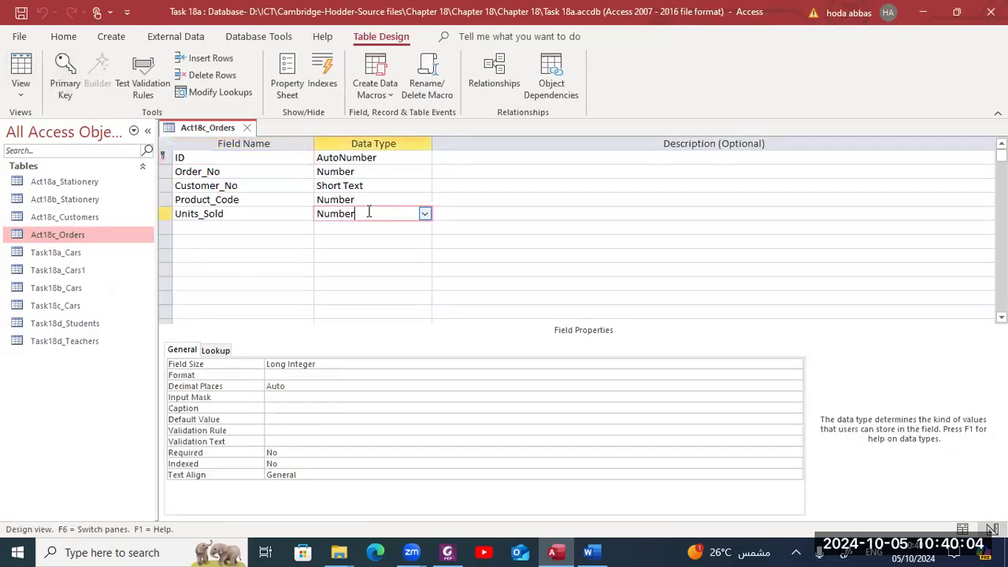
click(368, 199)
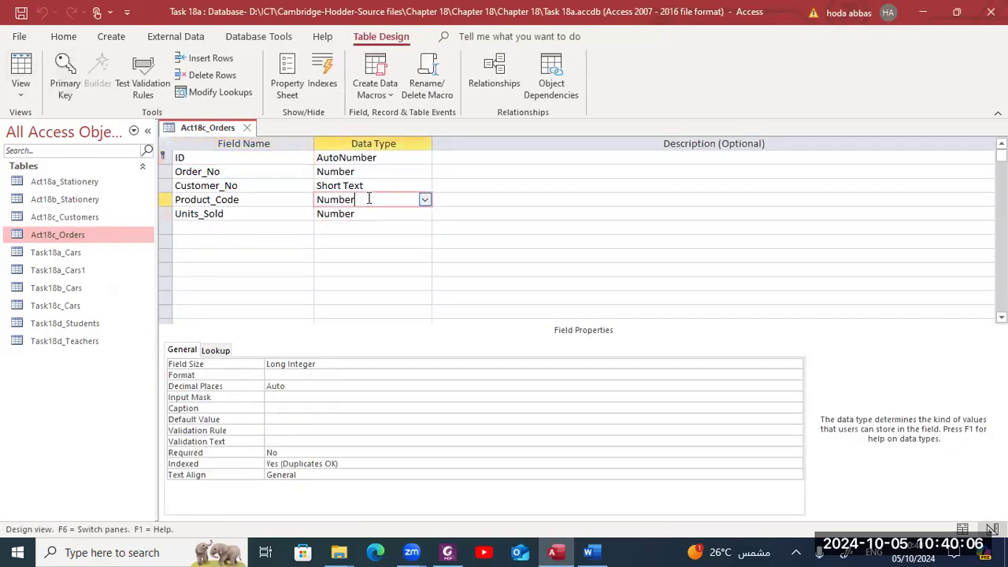
click(389, 157)
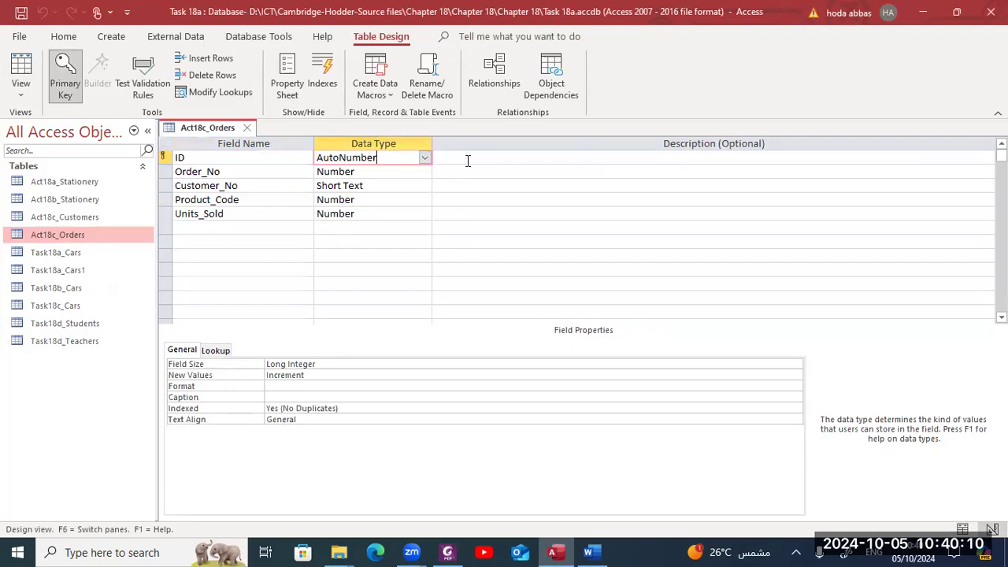
click(365, 213)
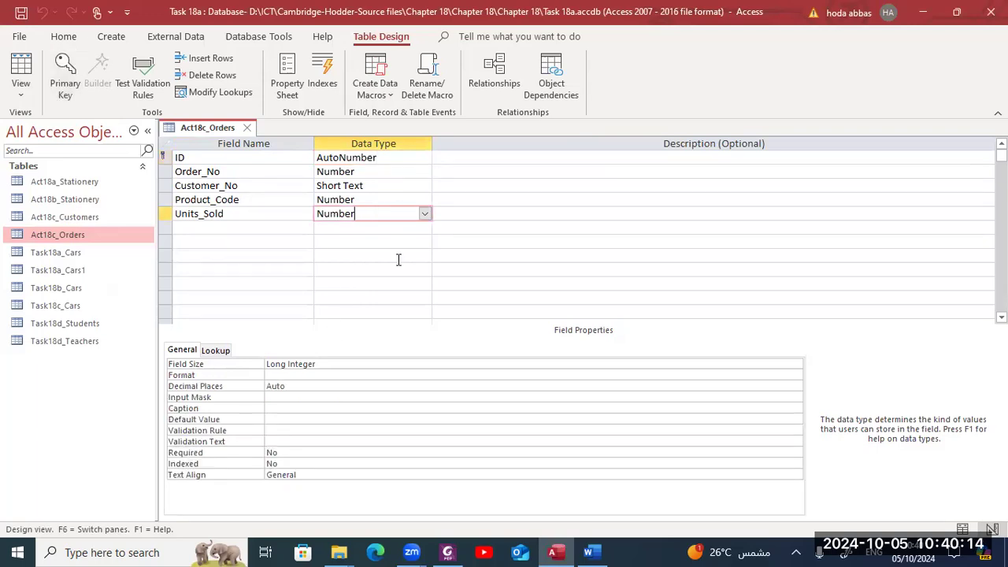
Capture a screen snip of the Act18c_Orders design, covering its field names, data types and the Field Size property
key(super+shift+s)
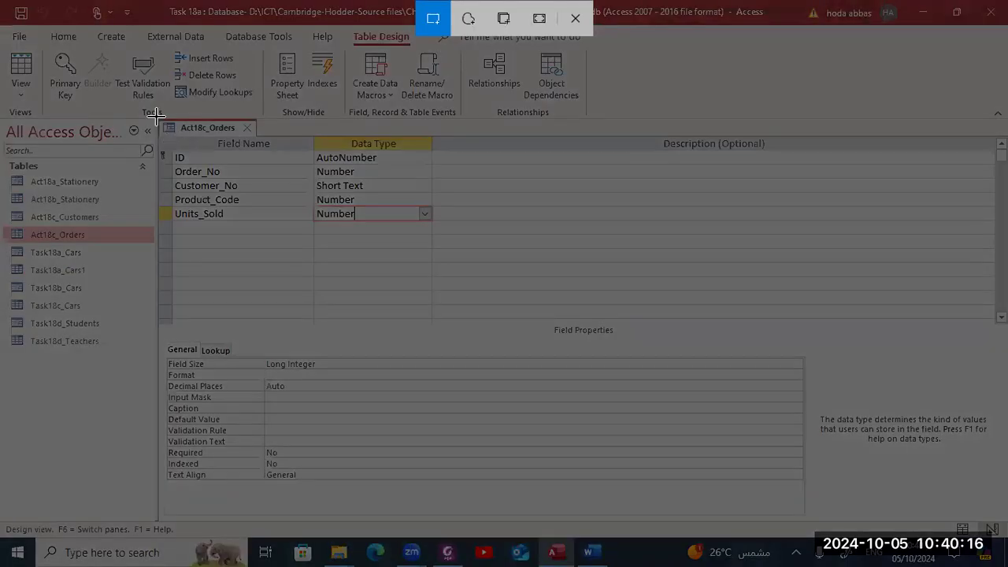
drag(252, 164, 439, 242)
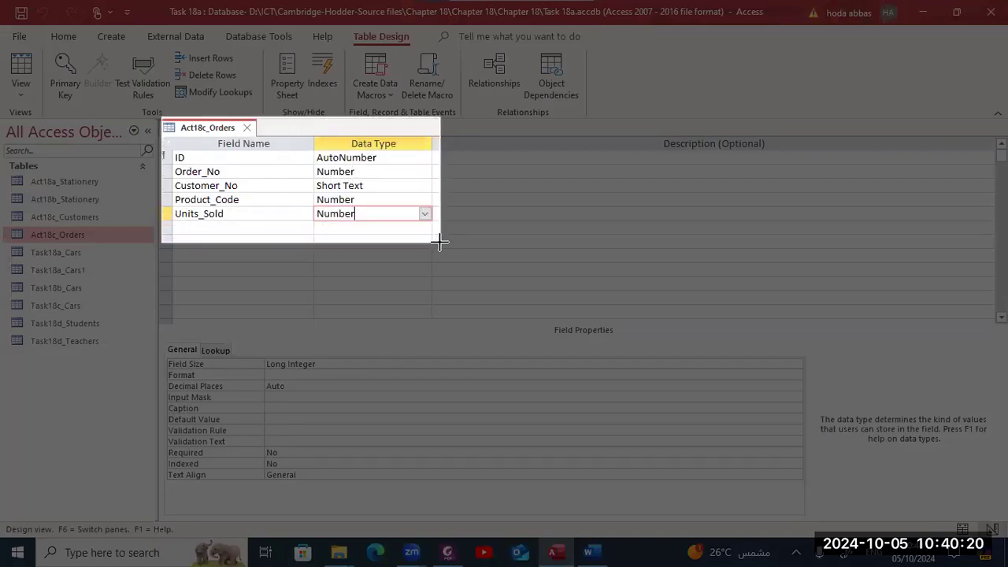
drag(440, 243, 452, 373)
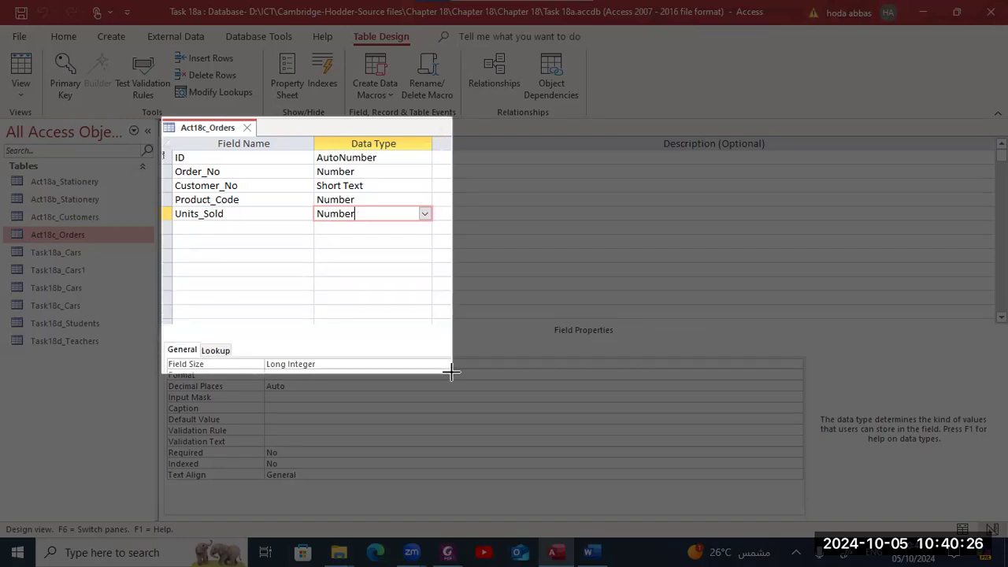
drag(452, 373, 454, 372)
Switch to the Word document and paste the Act18c_Orders screenshot on a new line below the heading "Evidence of Activity 18c:"
key(alt+Tab)
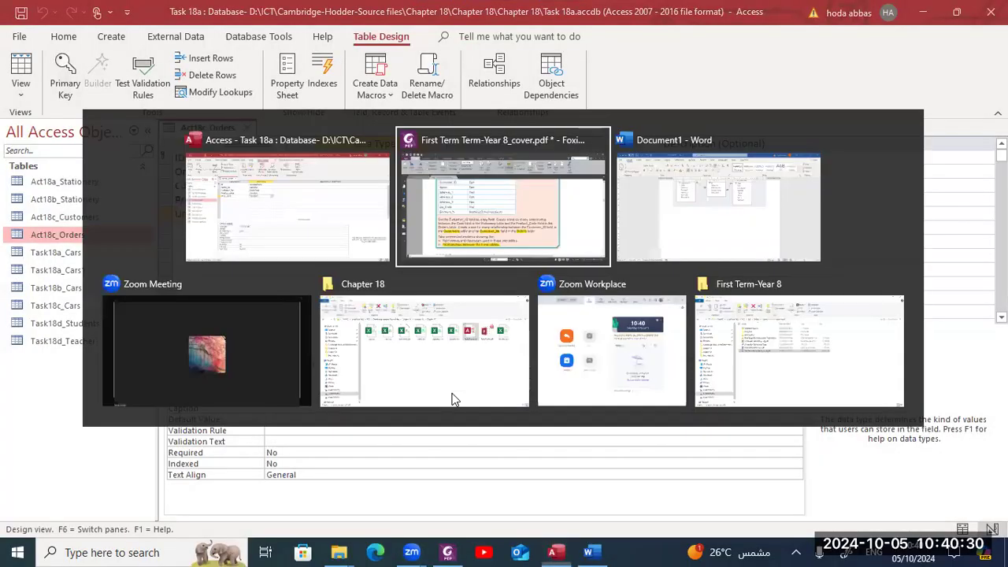
key(alt+Tab)
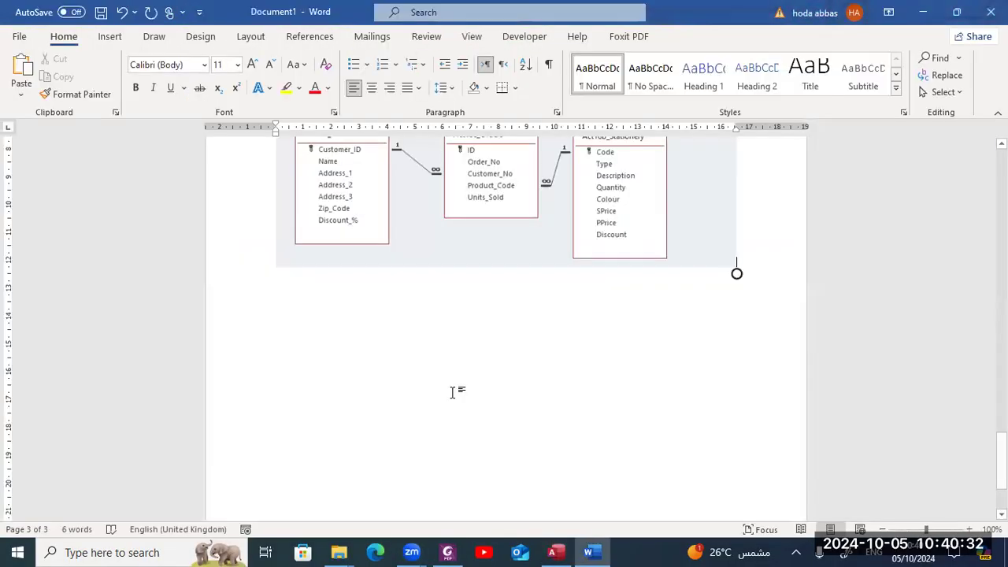
scroll(453, 393, up, 14)
scroll(453, 393, down, 10)
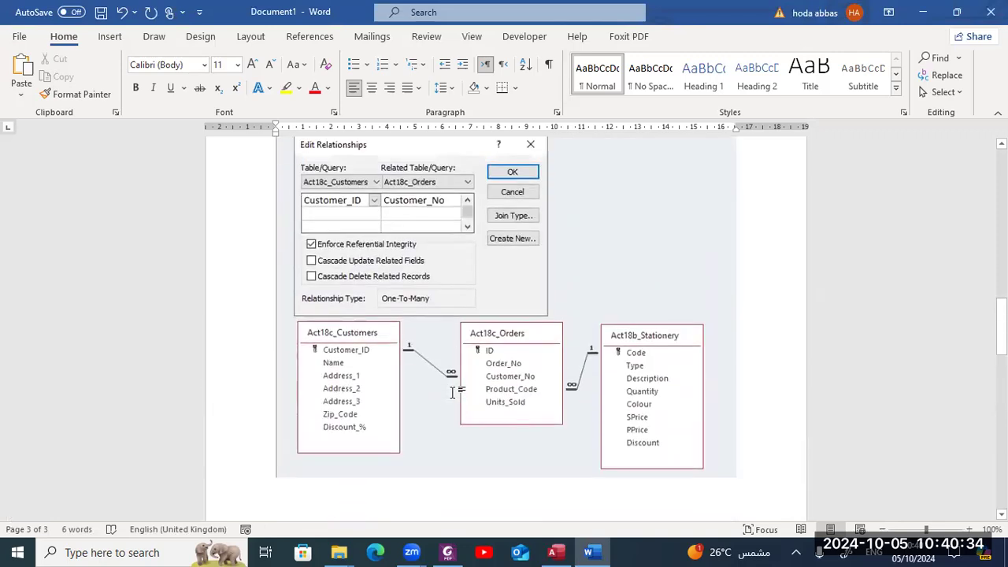
scroll(453, 393, up, 5)
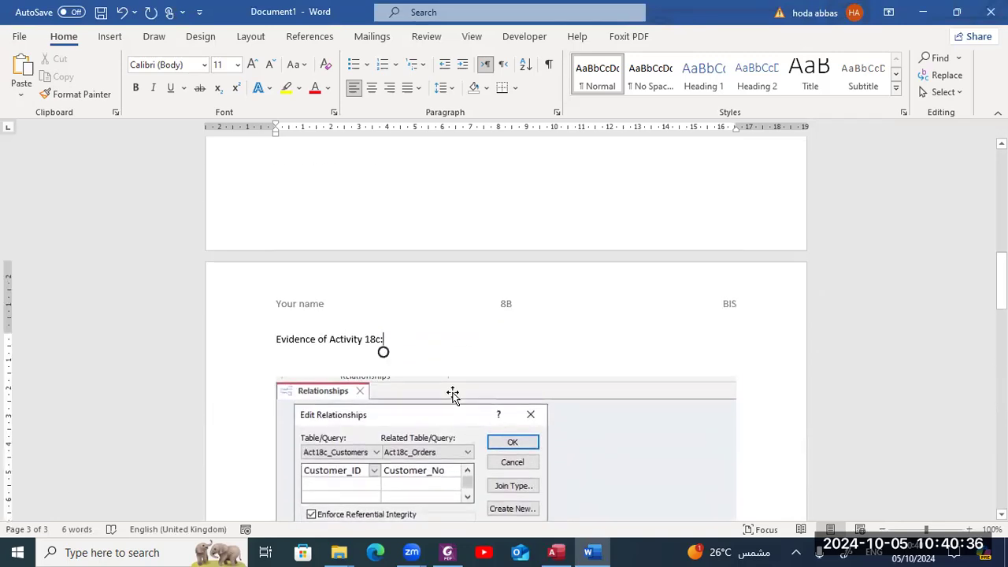
key(Return)
key(ctrl+v)
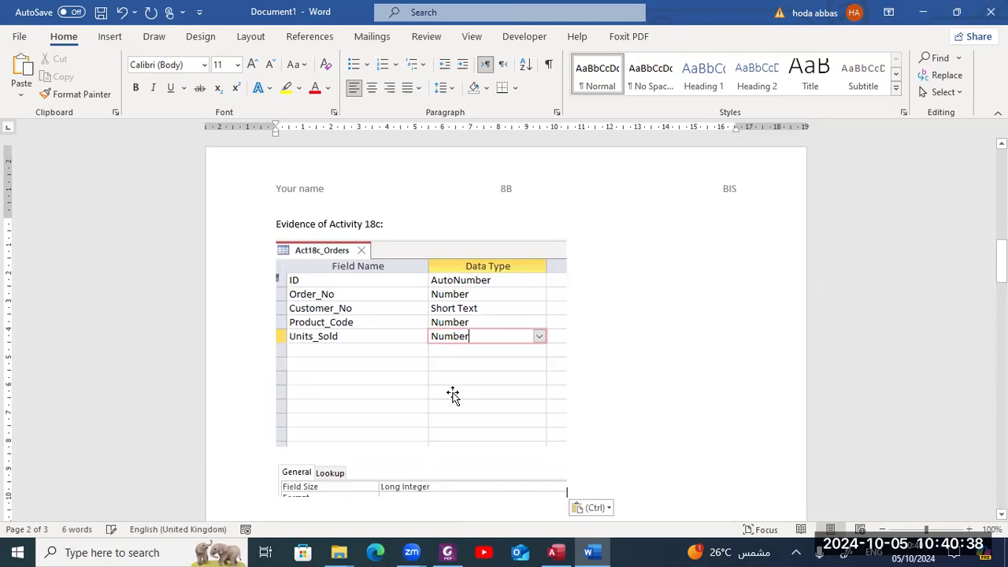
Return to Access, close Act18c_Orders, open Act18c_Customers in Design View and display the Discount_% field's properties
key(alt+Tab)
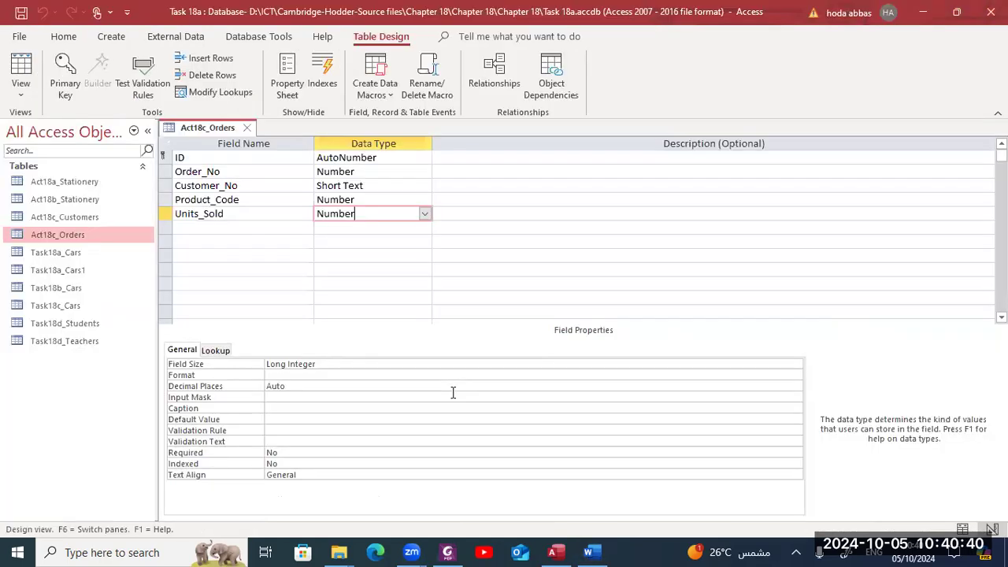
click(246, 128)
double_click(148, 219)
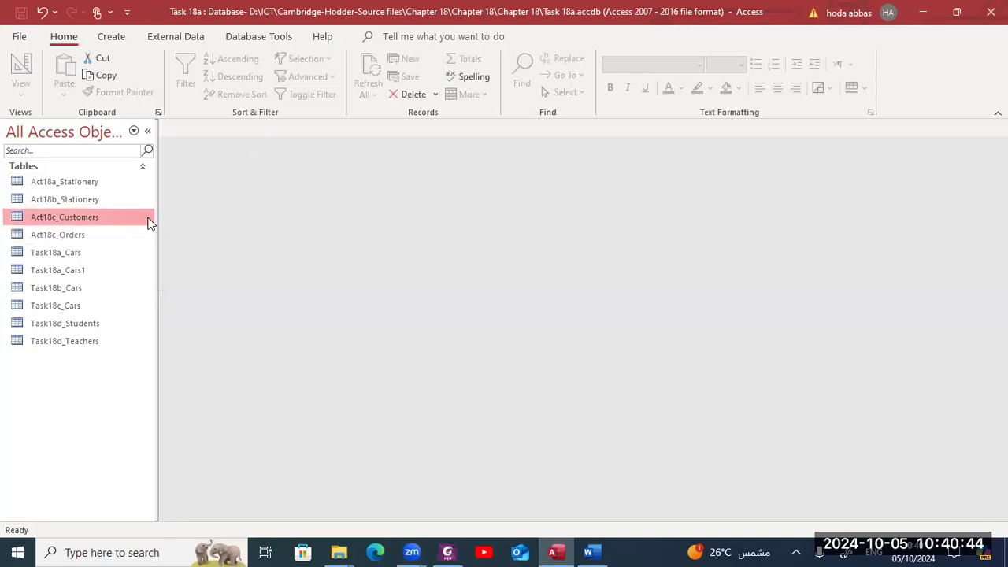
click(19, 69)
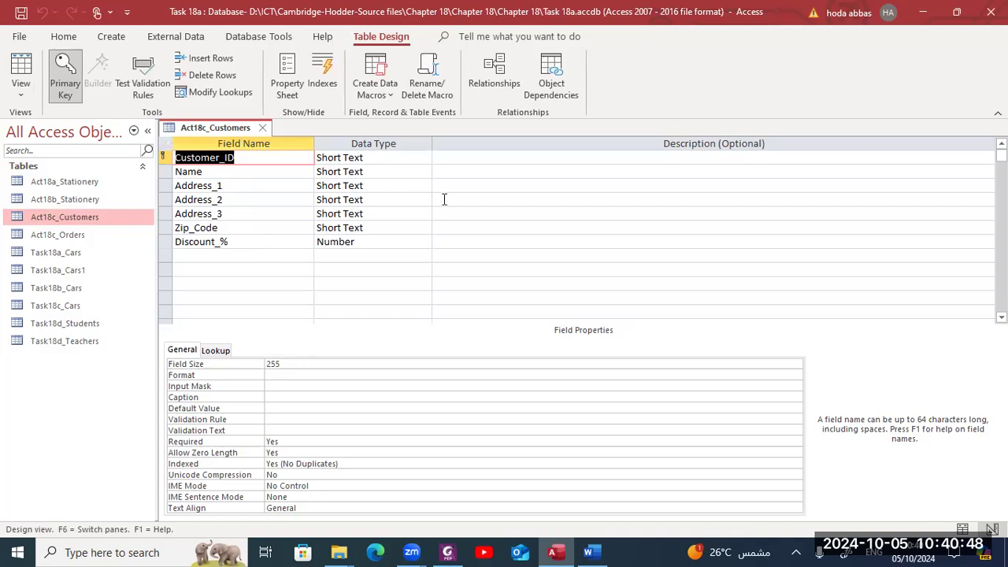
click(471, 194)
click(418, 240)
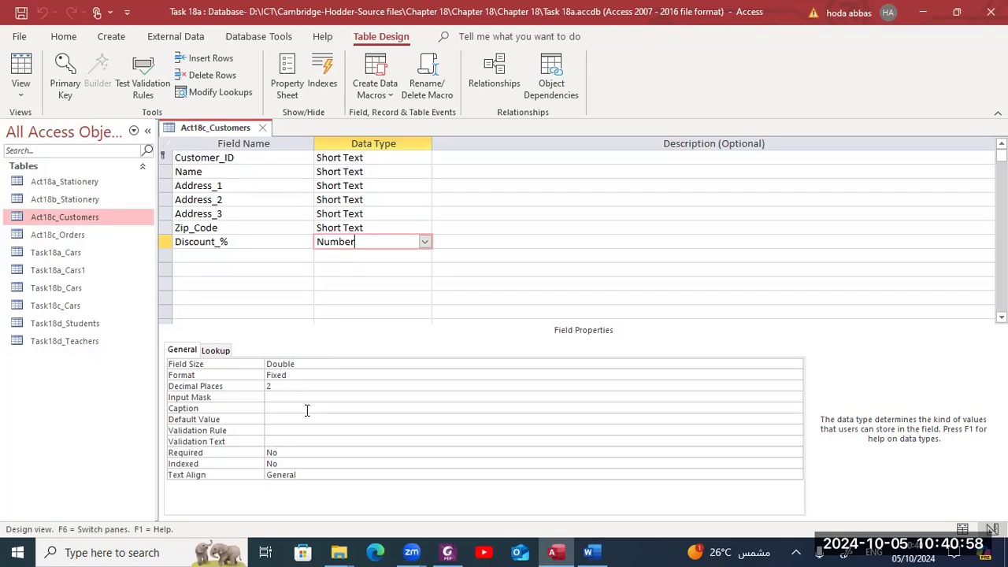
Capture the Act18c_Customers field names, data types and Discount_% properties, and paste the snip below the Orders screenshot in Word
key(super+shift+s)
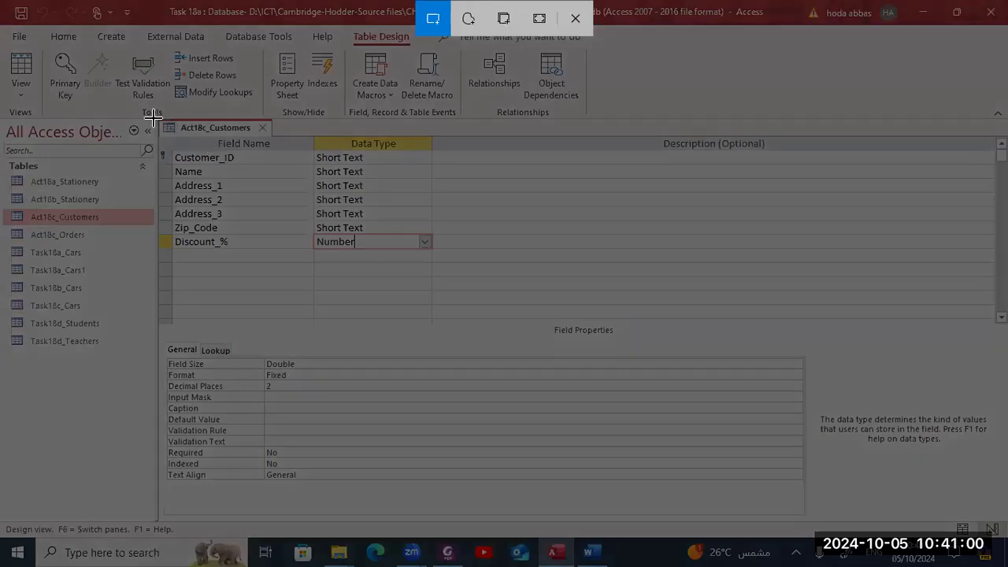
drag(153, 117, 382, 293)
drag(426, 330, 490, 392)
key(alt+Tab)
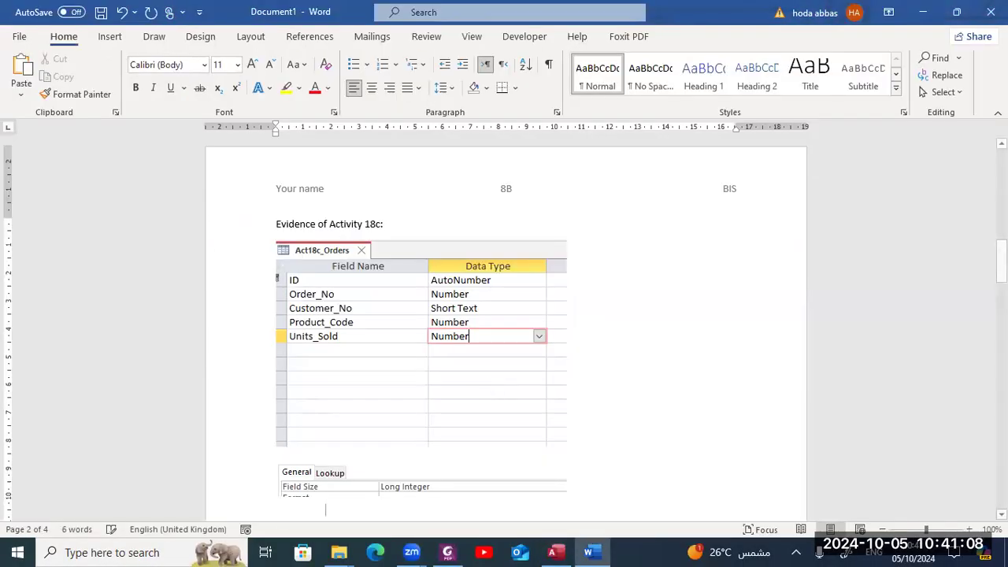
key(Return)
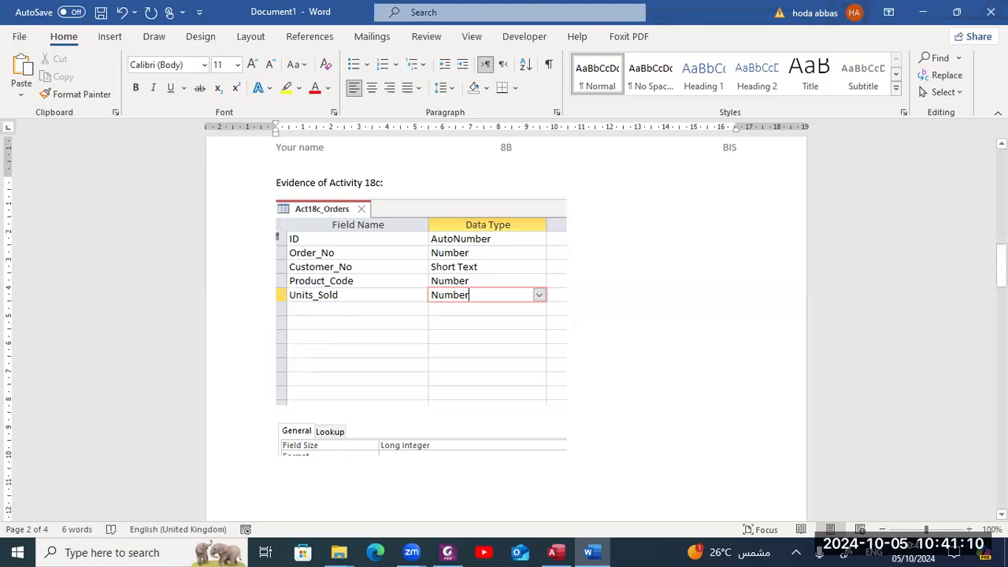
key(ctrl+v)
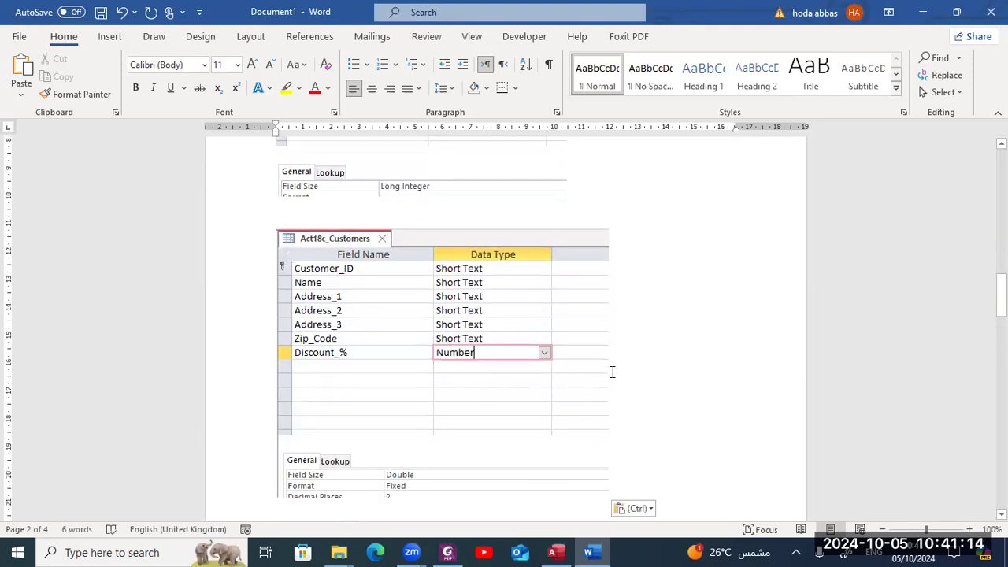
Shrink the two relationship screenshots to about 14.5 cm wide each so that both fit on the same page
scroll(613, 372, down, 10)
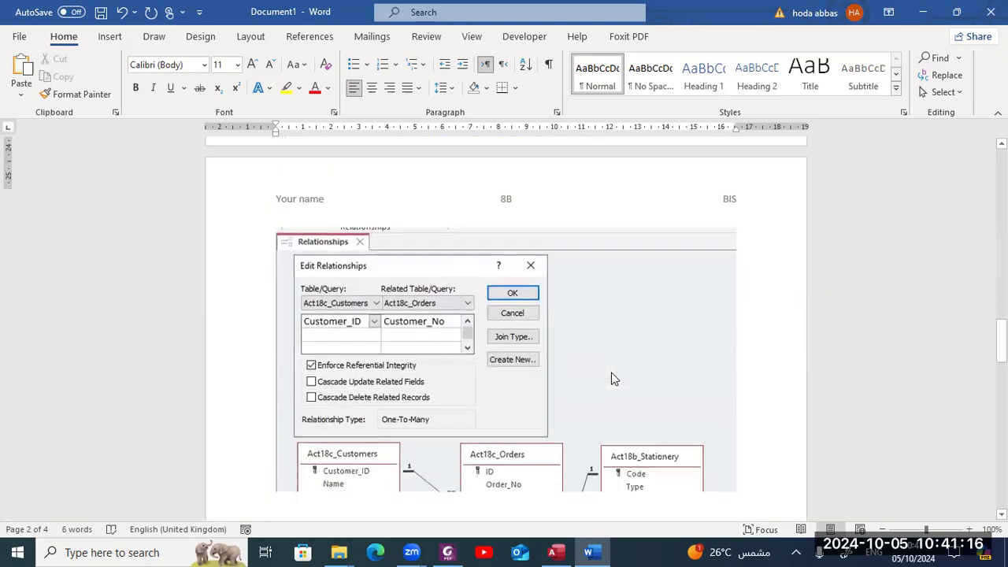
scroll(613, 379, down, 13)
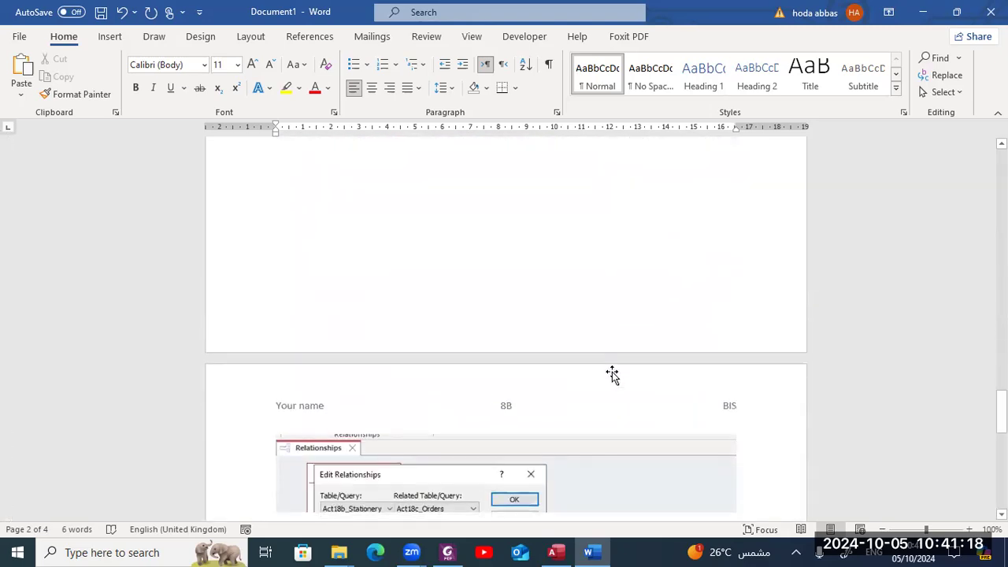
scroll(613, 374, down, 8)
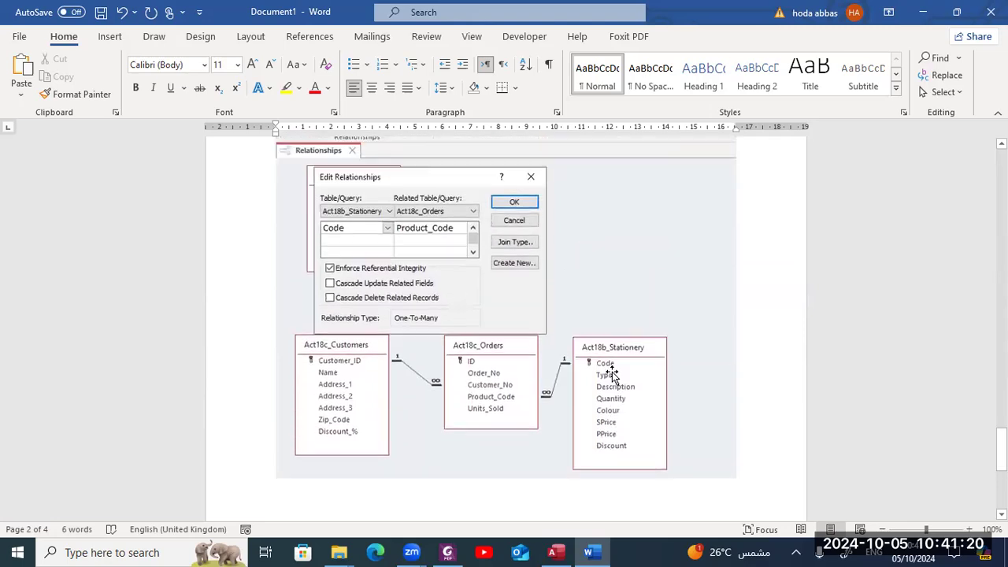
click(622, 398)
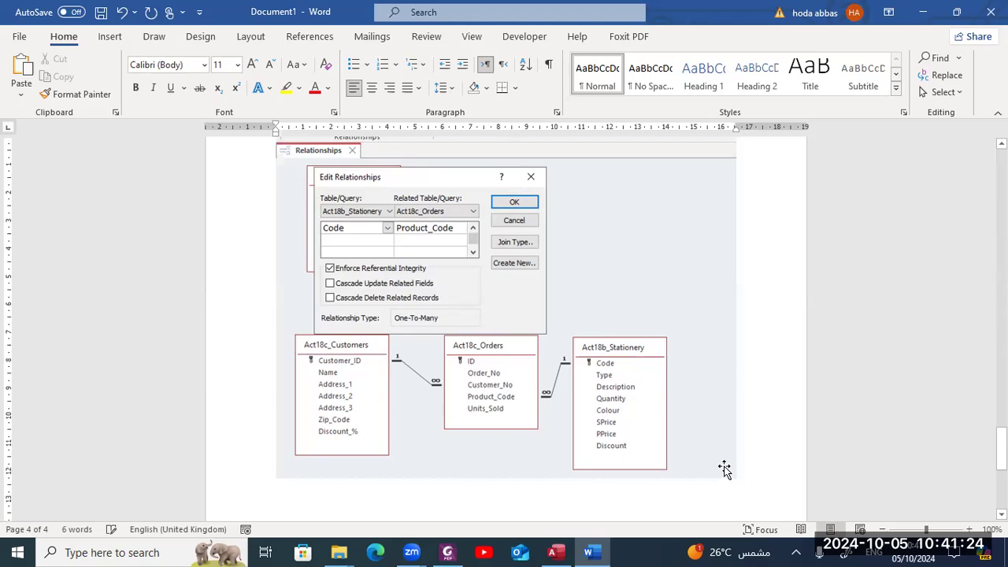
drag(730, 474, 716, 460)
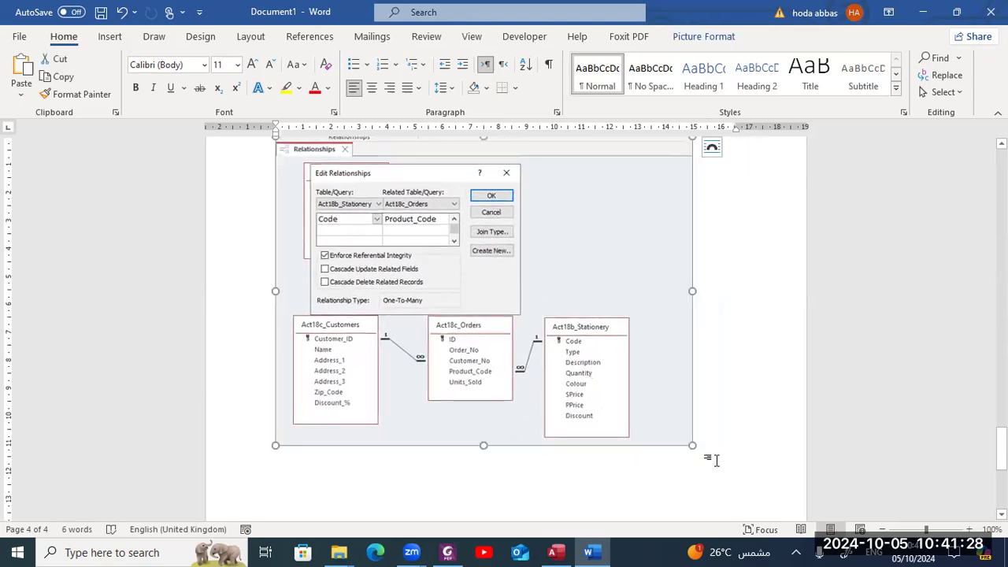
drag(692, 441, 675, 445)
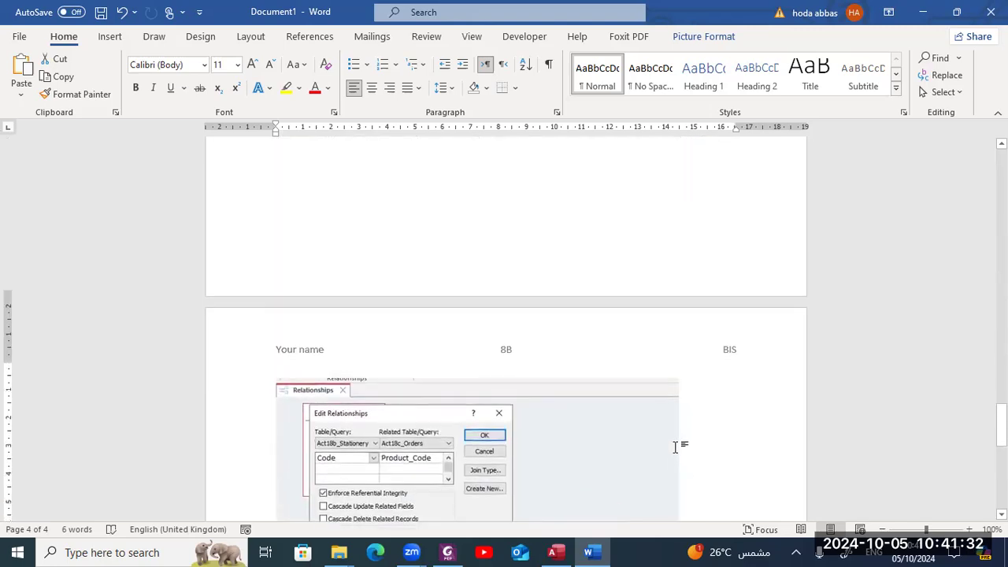
scroll(675, 447, down, 5)
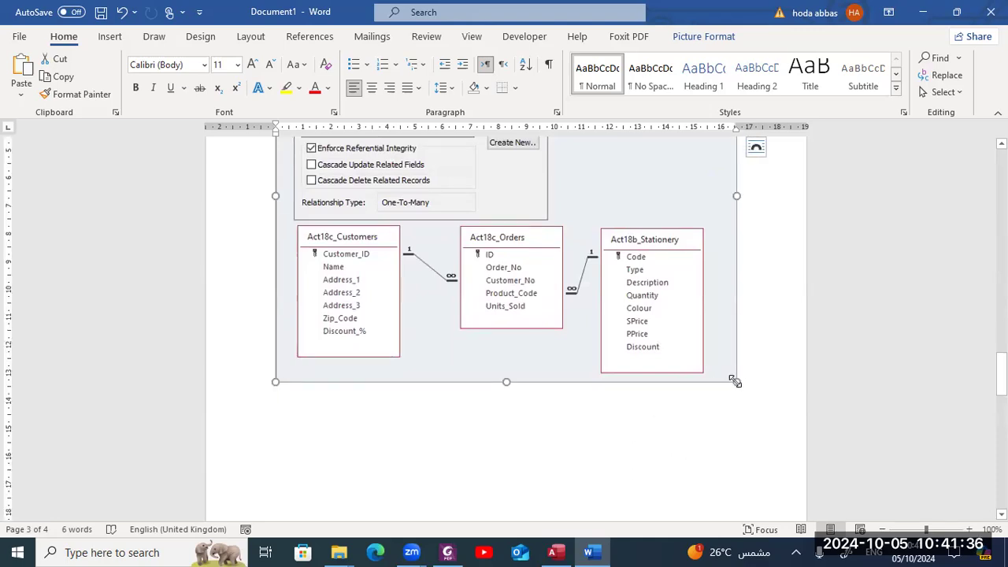
drag(734, 384, 698, 353)
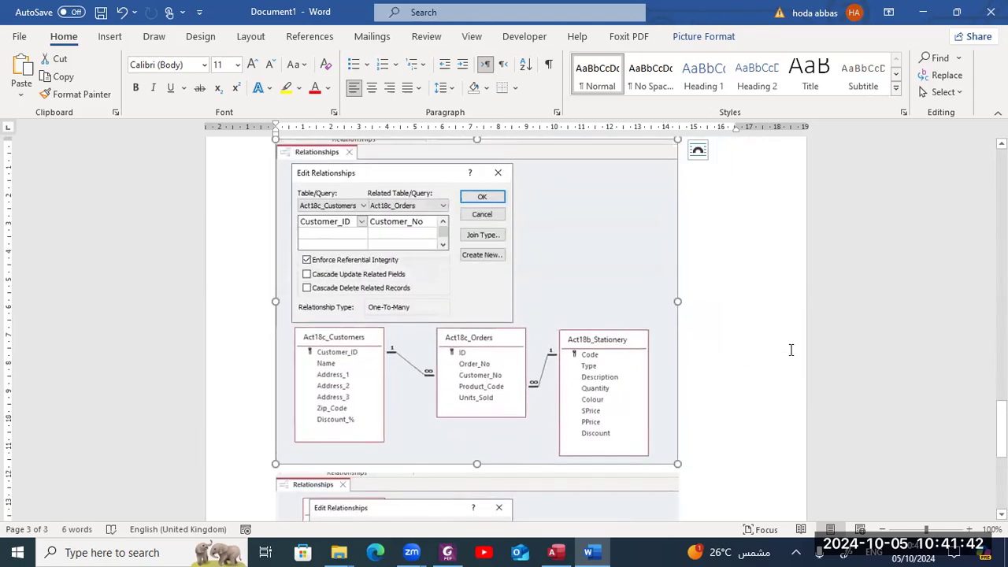
Review the Activity 18c evidence pages, examining the table design screenshots and the layout of the two relationship screenshots
scroll(791, 350, up, 1)
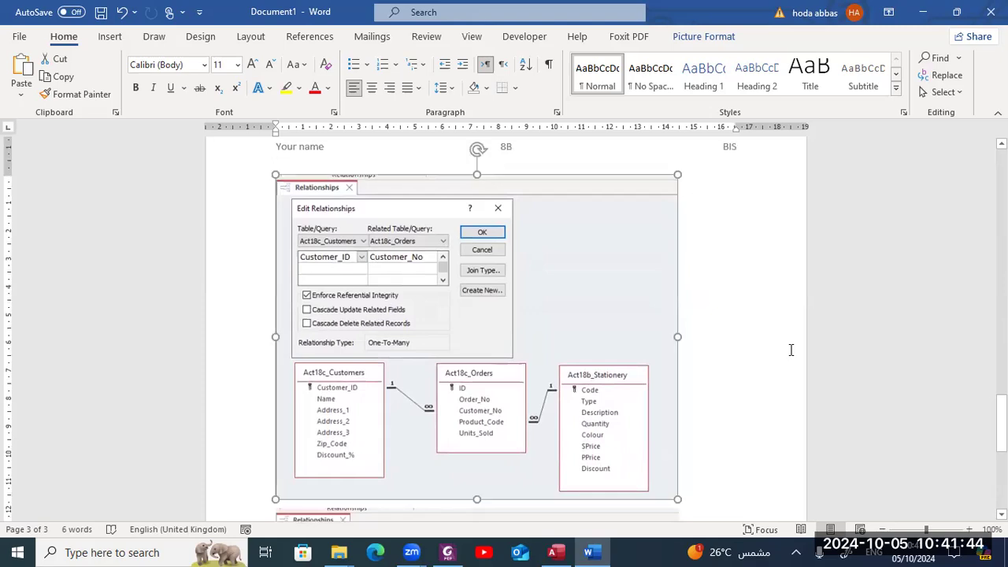
scroll(791, 350, down, 5)
scroll(791, 350, up, 4)
scroll(790, 350, down, 3)
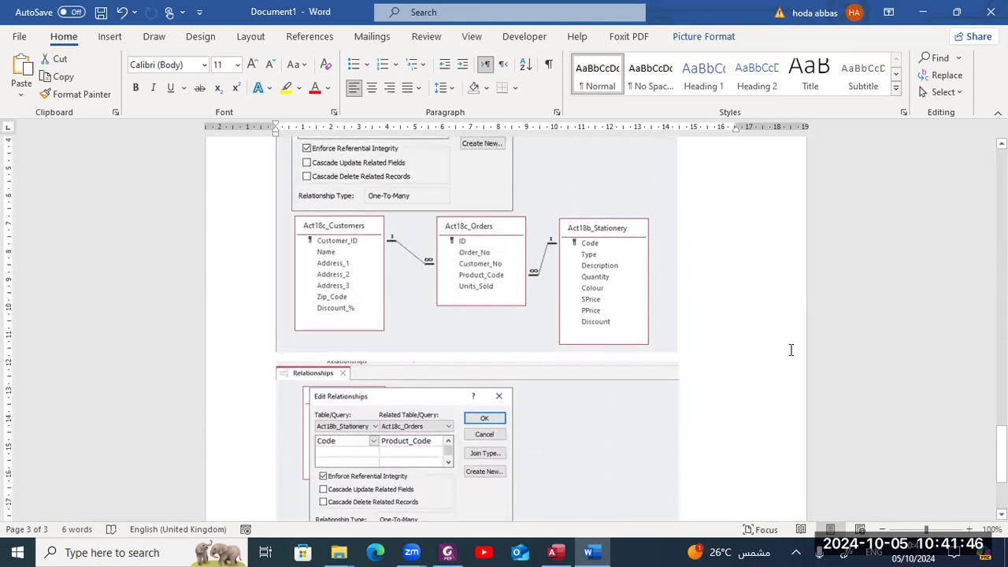
scroll(790, 350, up, 15)
scroll(791, 349, up, 2)
scroll(791, 350, down, 10)
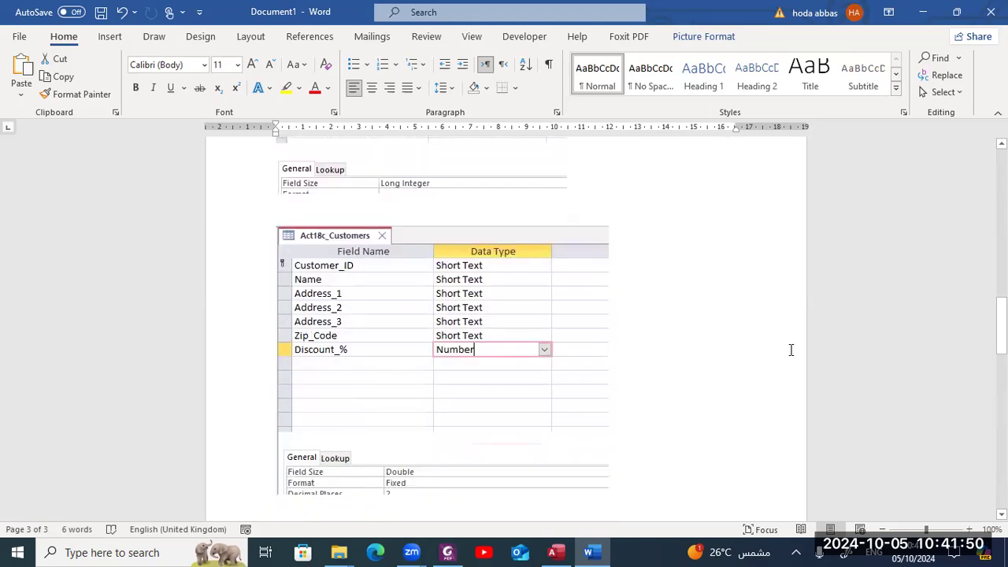
scroll(791, 350, down, 15)
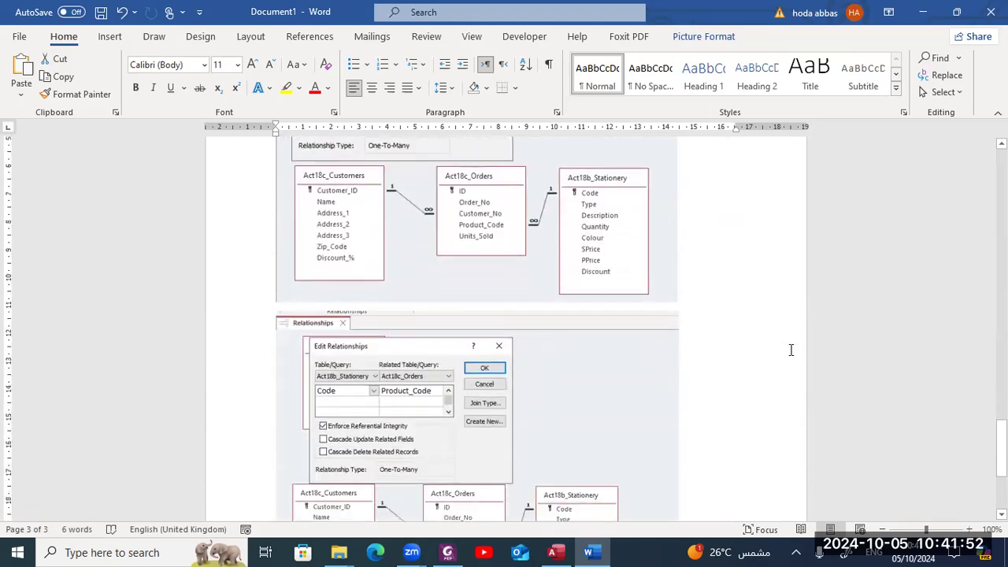
scroll(791, 350, down, 1)
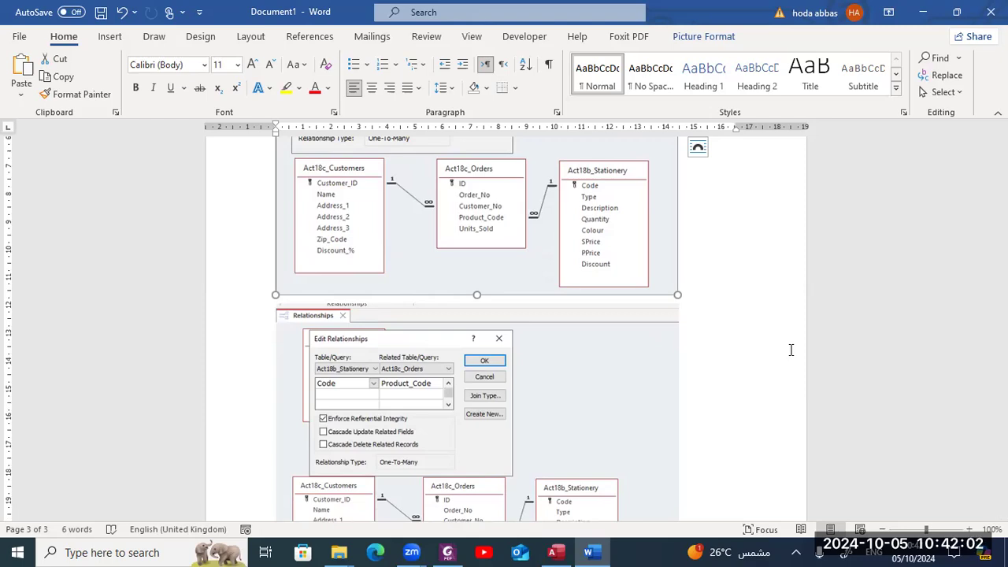
Switch to the activity PDF in Foxit PhantomPDF and check the Activity 18c screenshot evidence requirements again
key(alt+Tab)
key(alt+Tab)
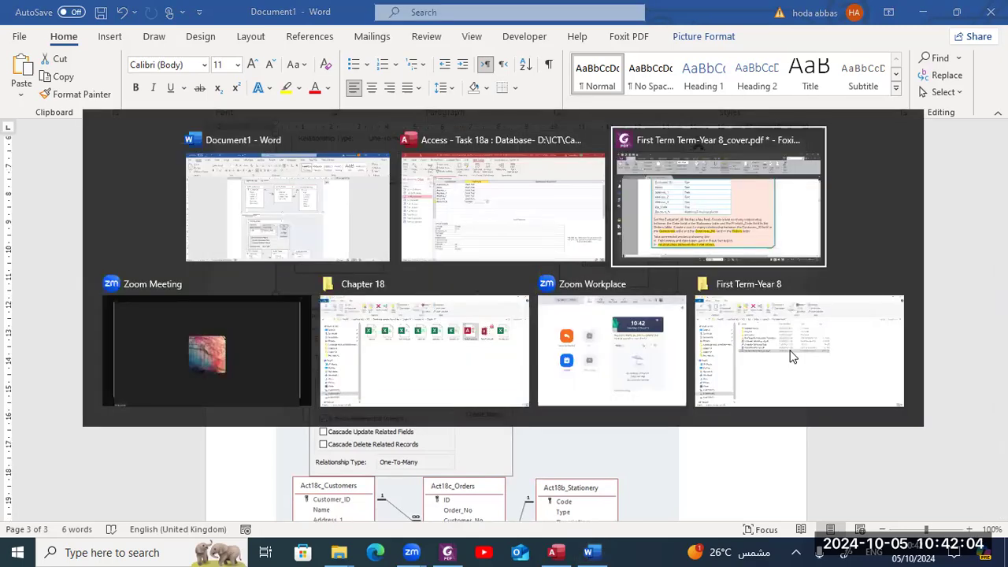
key(alt+Tab)
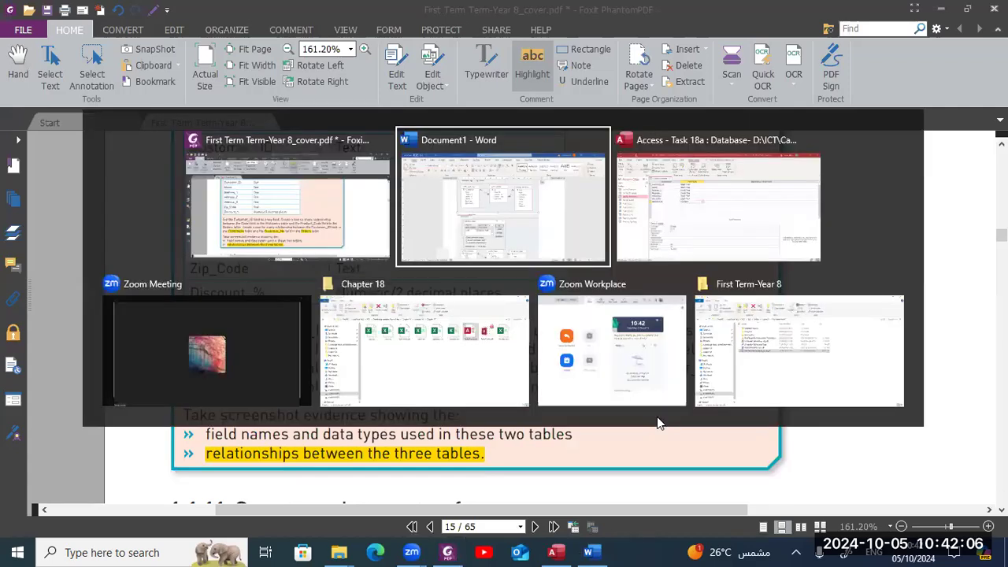
key(alt+shift+Tab)
key(alt+Right)
key(alt+Down)
key(alt+Left)
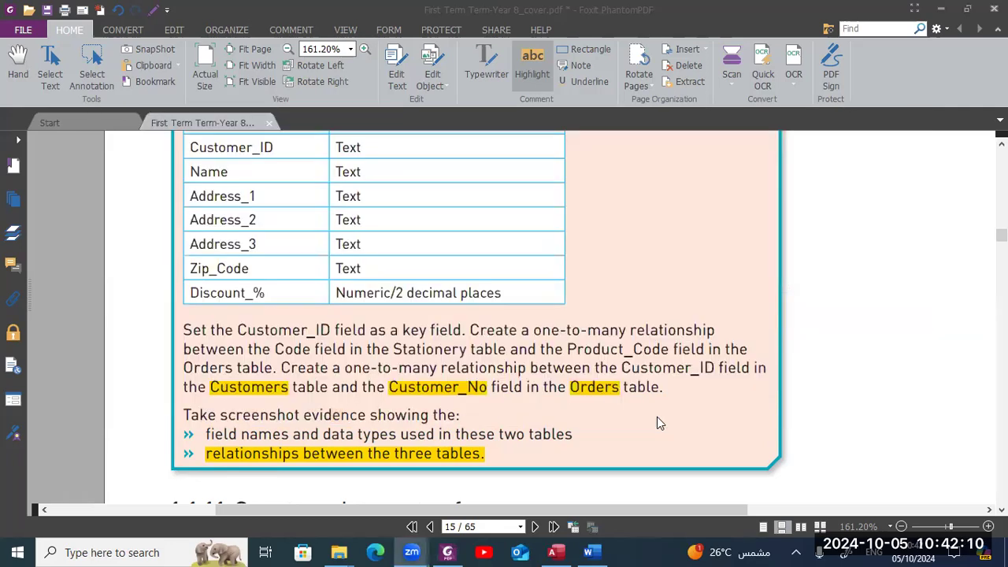